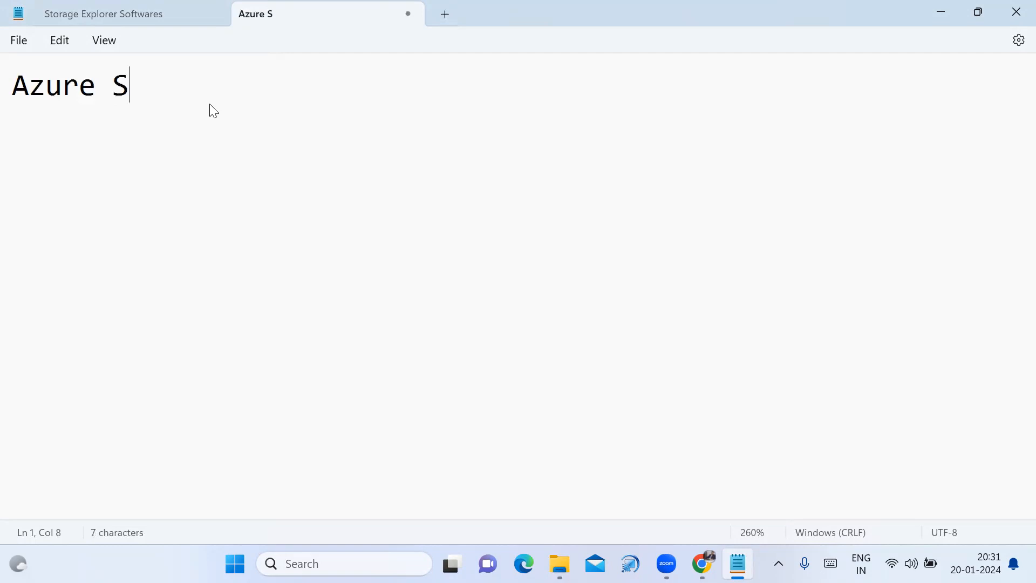
Step: Complete the heading as "Azure Storage Explorer:" and underline it with a row of equals signs
type("Ex")
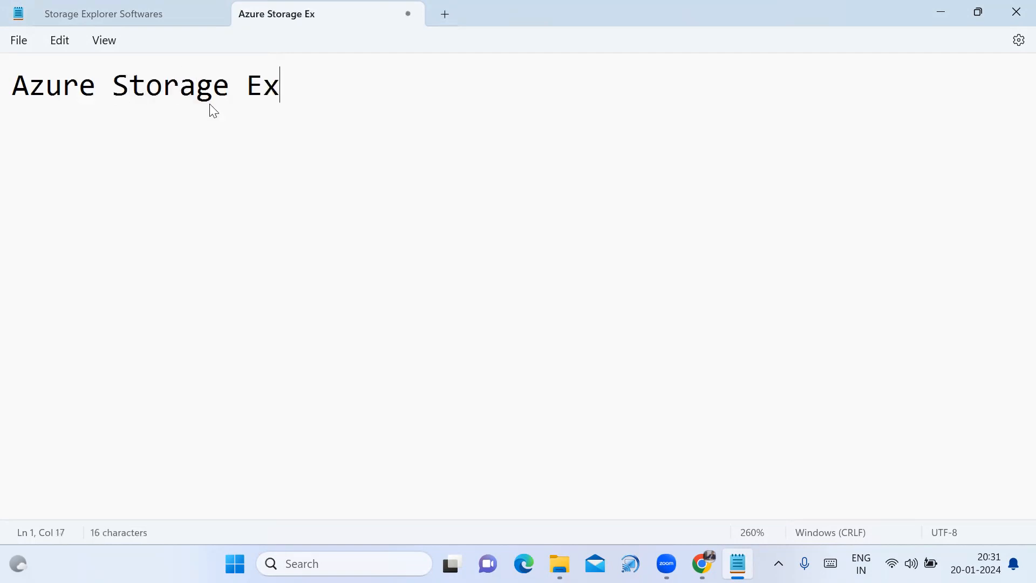
type("ploreer")
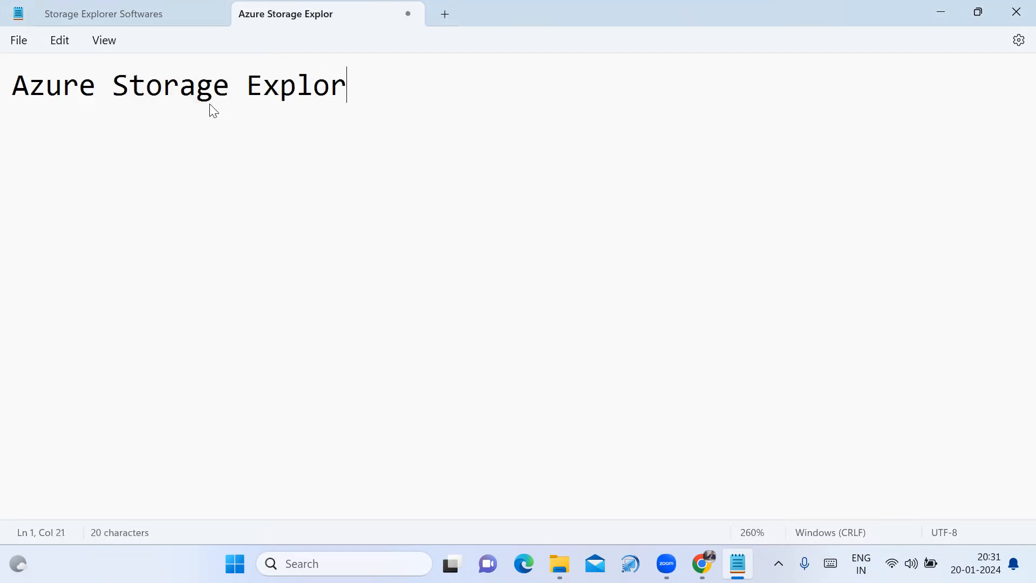
key("BackSpace")
key("BackSpace")
type("r:")
key("Return")
type("======================")
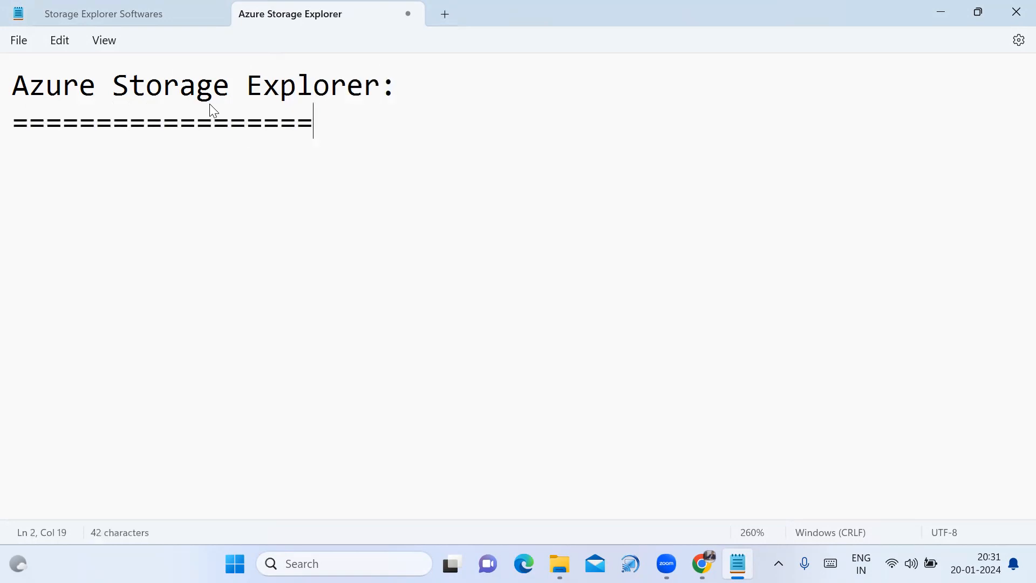
Step: Add the first list item "1. Azure Portal - Console -GUI" below the underlined heading
key("Return")
type("1. ")
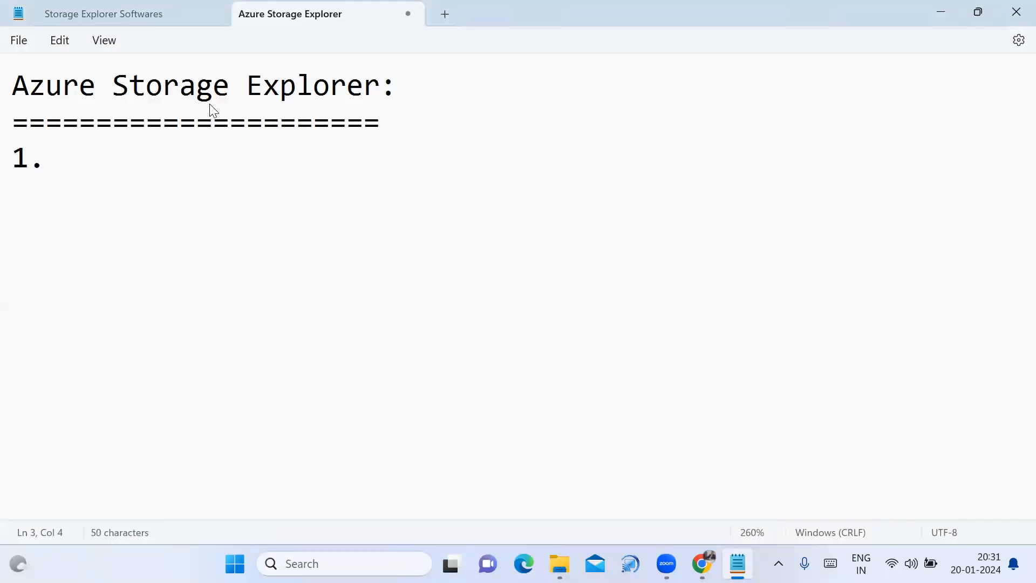
type("Azure Portal -")
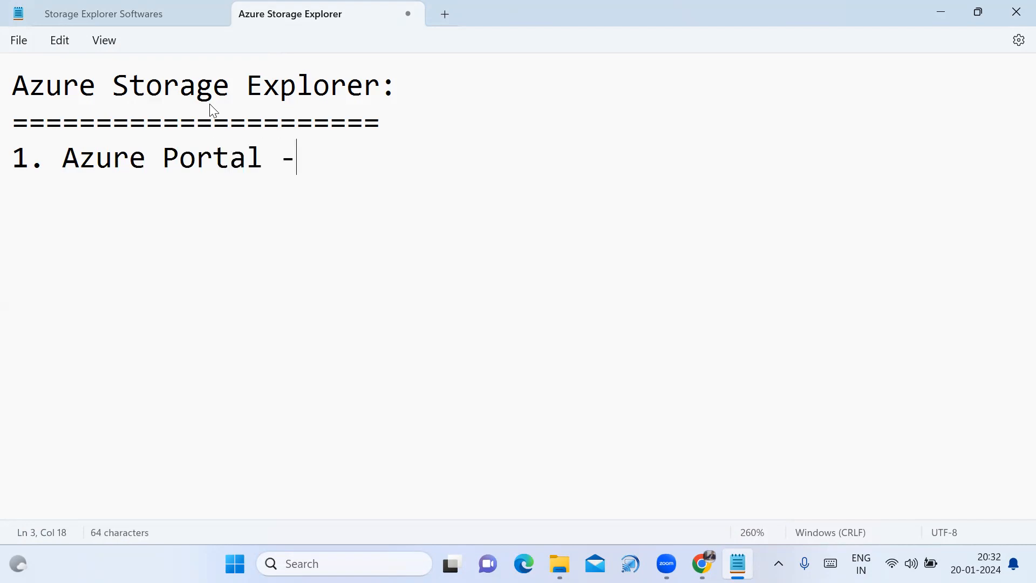
type("Consol")
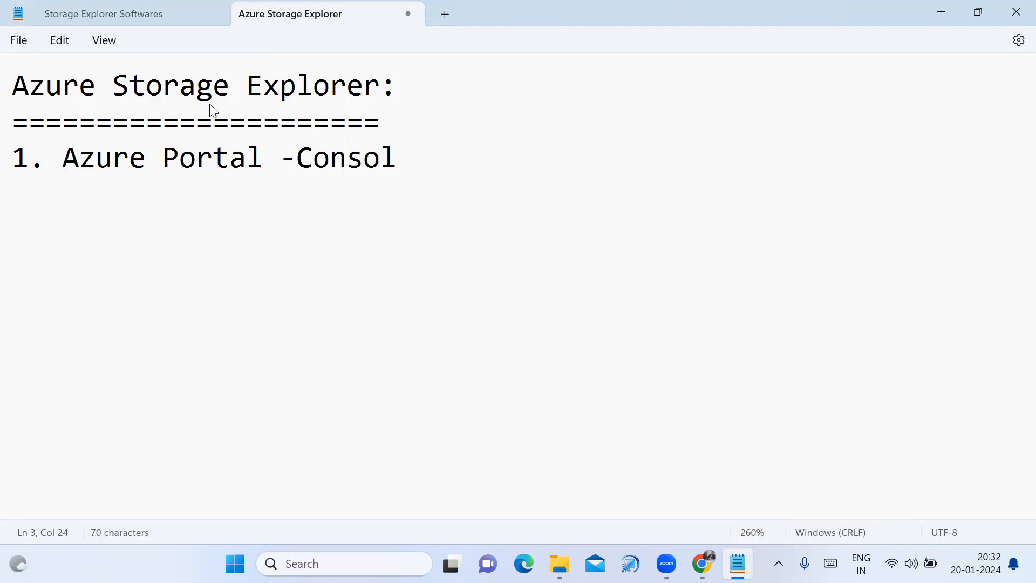
type("e -GUI")
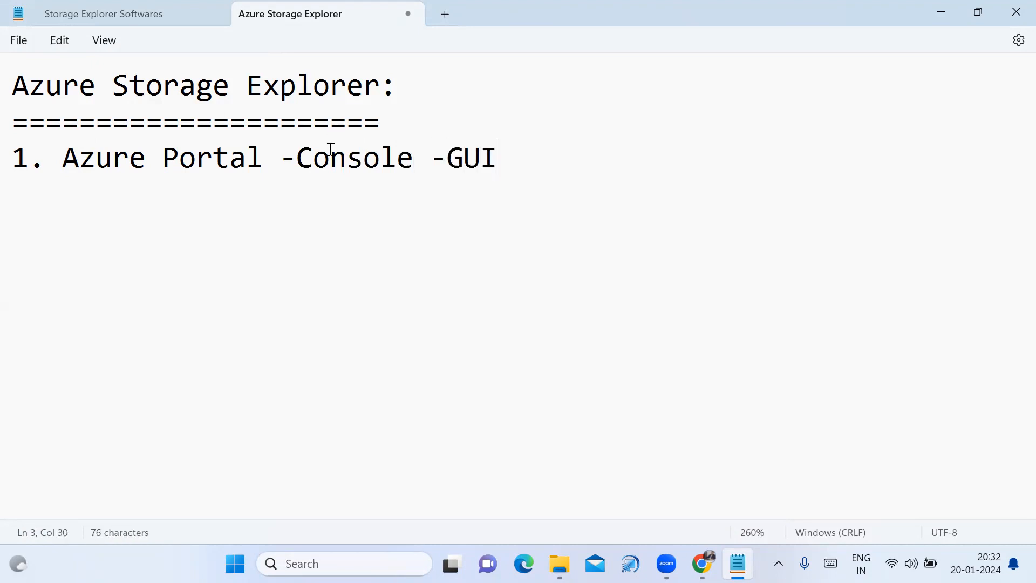
left_click(296, 156)
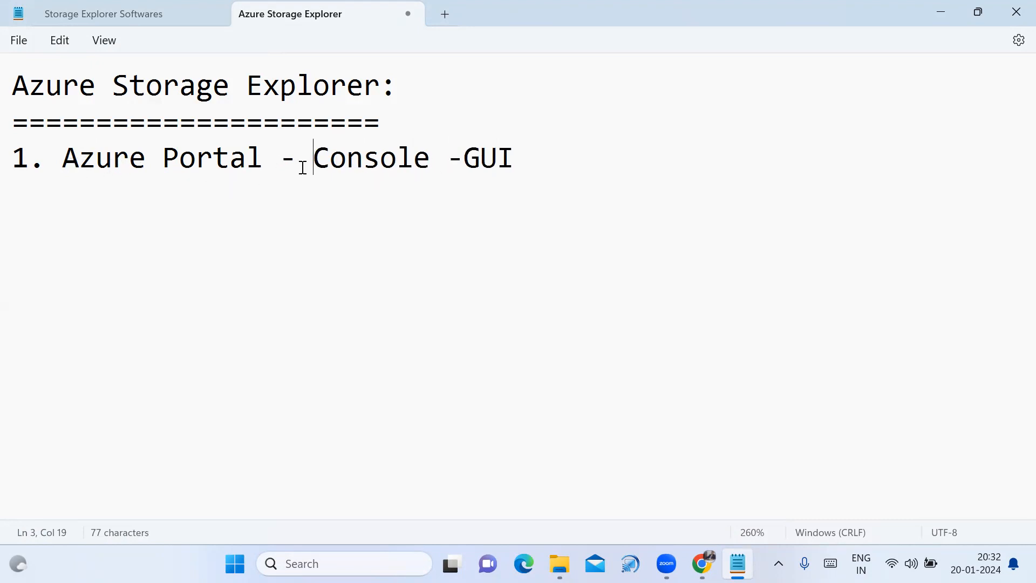
left_click_drag(60, 163, 277, 160)
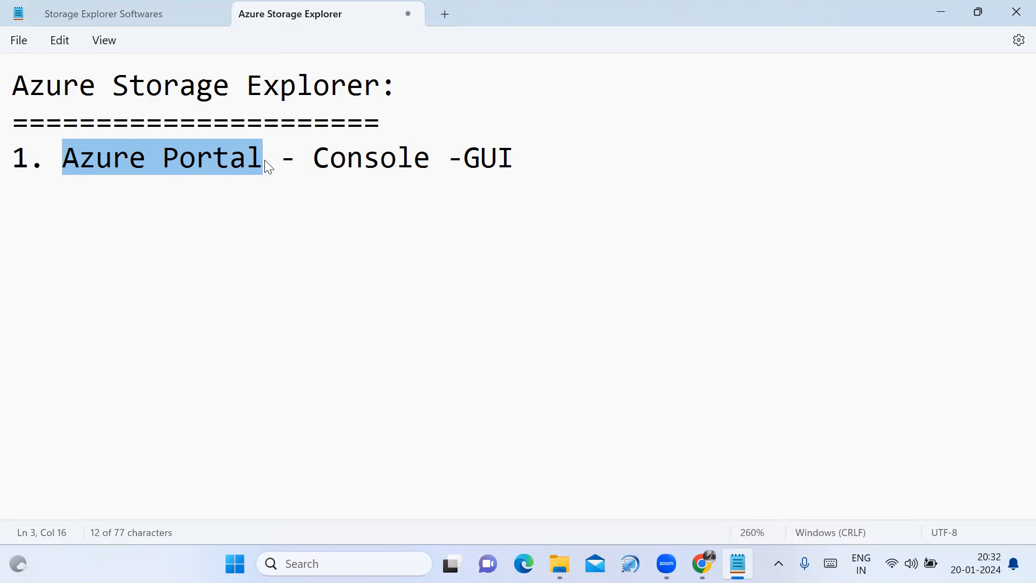
left_click(533, 167)
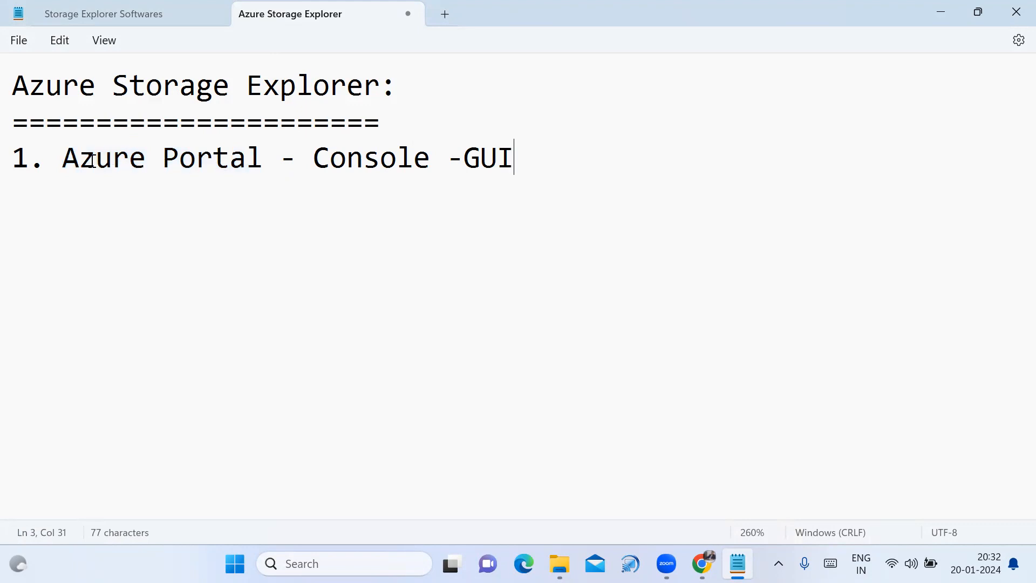
left_click_drag(63, 162, 270, 165)
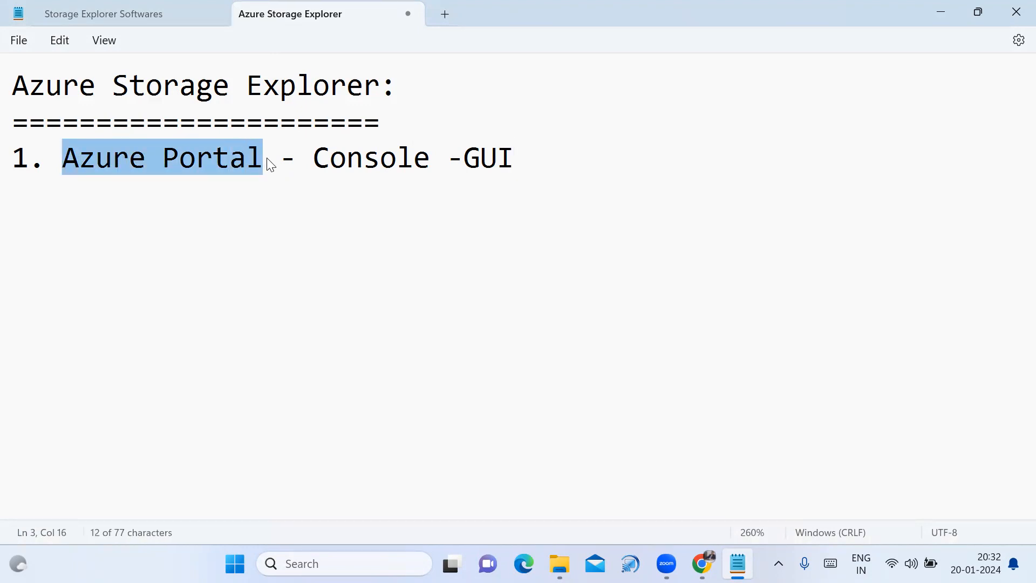
Step: Add the second list item "2. Storage Explorer (Best Option)" under the Azure Portal line
left_click(517, 162)
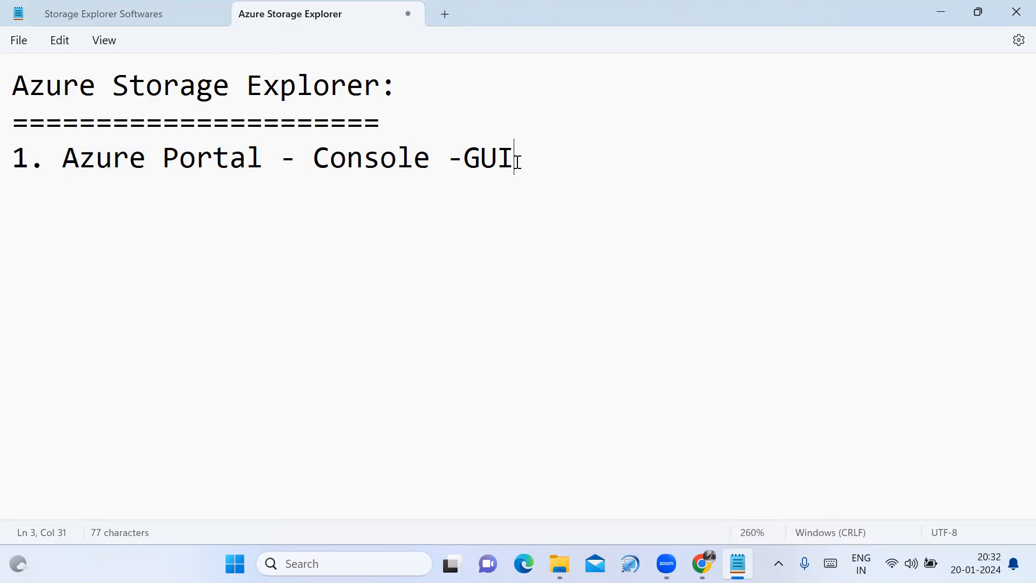
key("Return")
type("2. Storage Explorer (Best Option)")
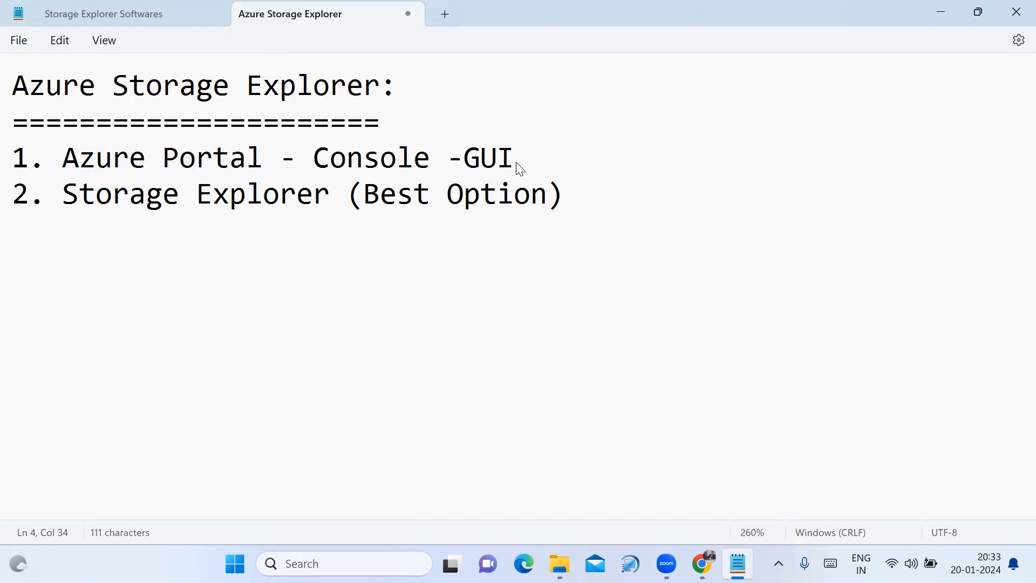
left_click_drag(63, 195, 335, 207)
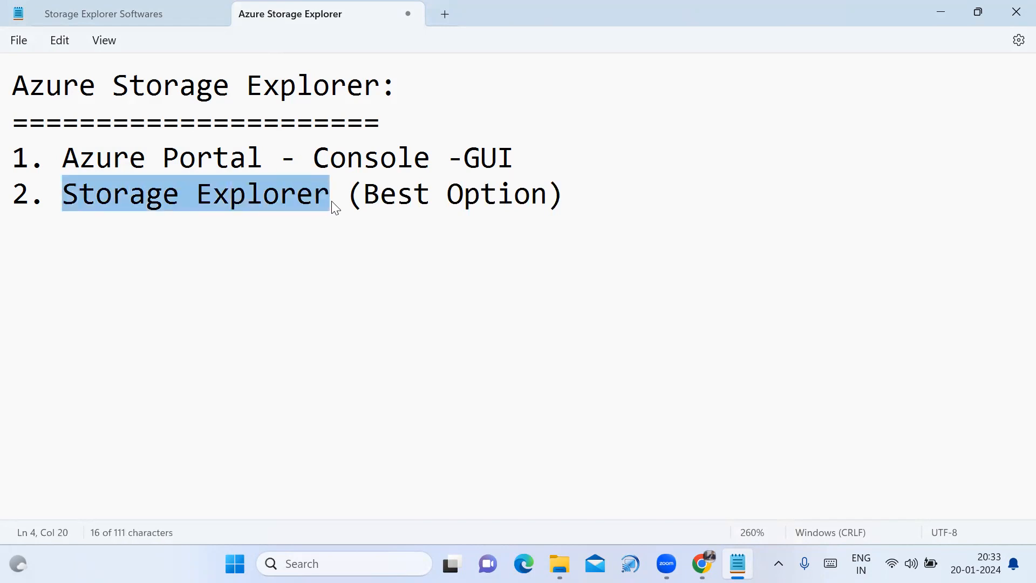
Step: Add the third list item "3. Powershell / CLI" and start a new line below it
left_click(576, 197)
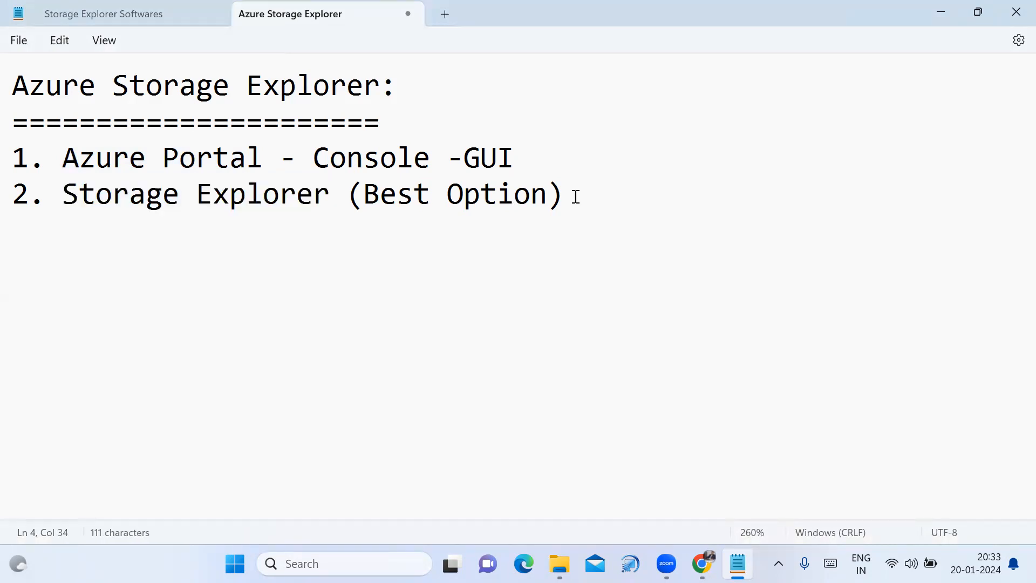
key("Return")
type("3. Powersah")
key("BackSpace")
key("BackSpace")
type("hell / CLI")
key("Return")
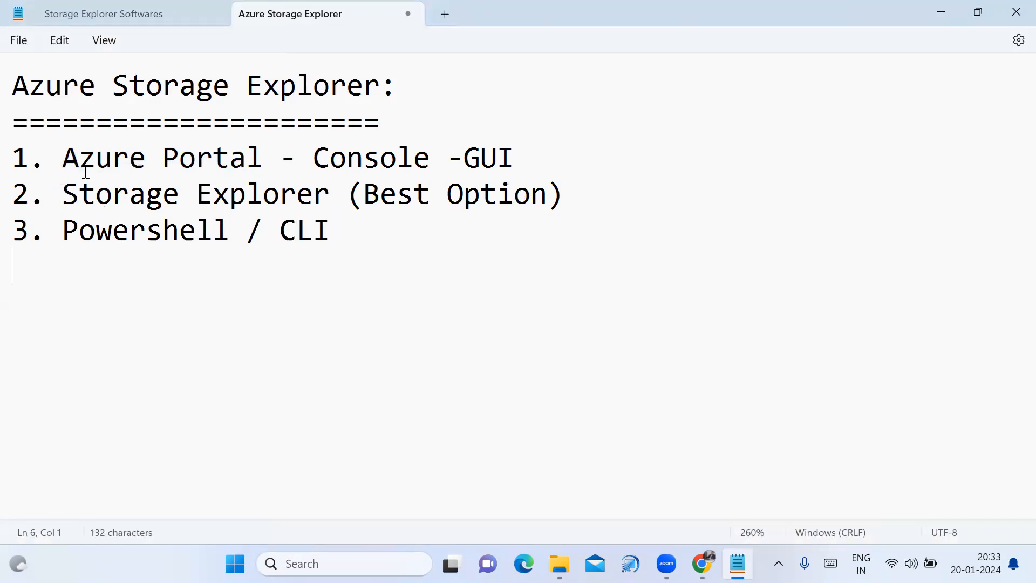
Step: Copy "Storage Explorer" from the second list item and paste it below the list as the subheading "Storage Explorer :"
left_click_drag(63, 193, 331, 203)
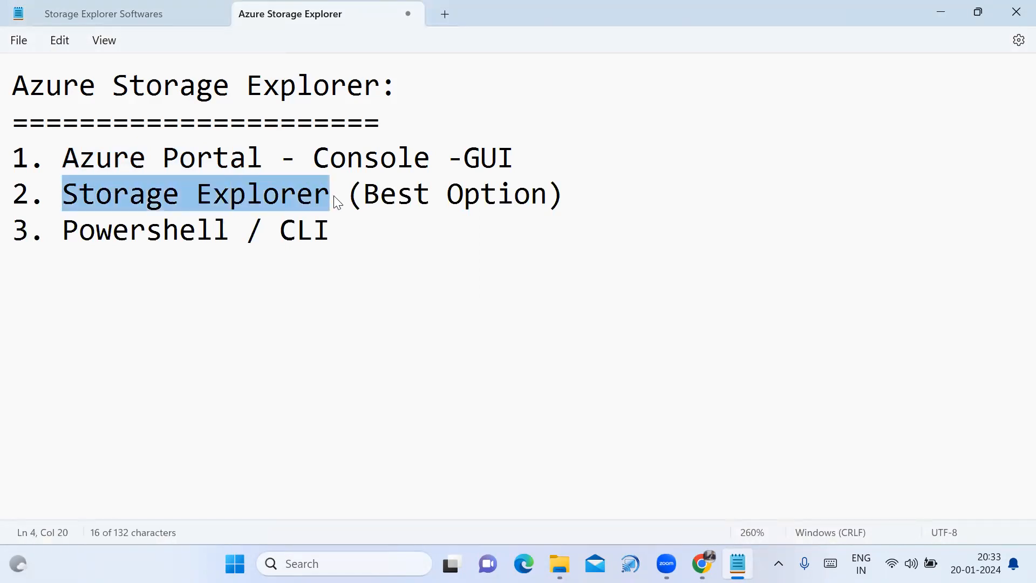
left_click(333, 231)
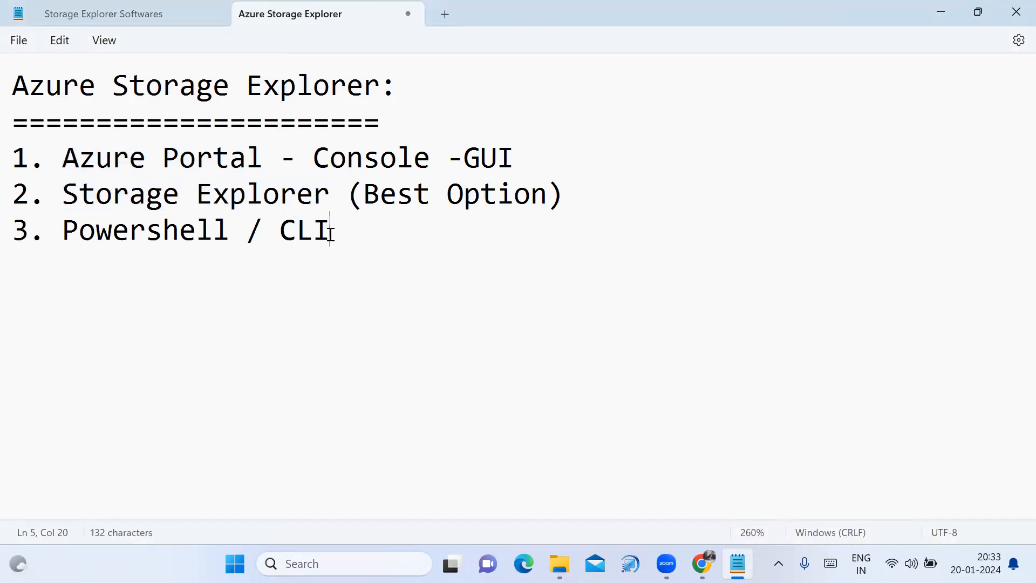
left_click_drag(62, 193, 346, 190)
key("ctrl+c")
left_click(165, 296)
key("Return")
type(":")
key("BackSpace")
key("ctrl+v")
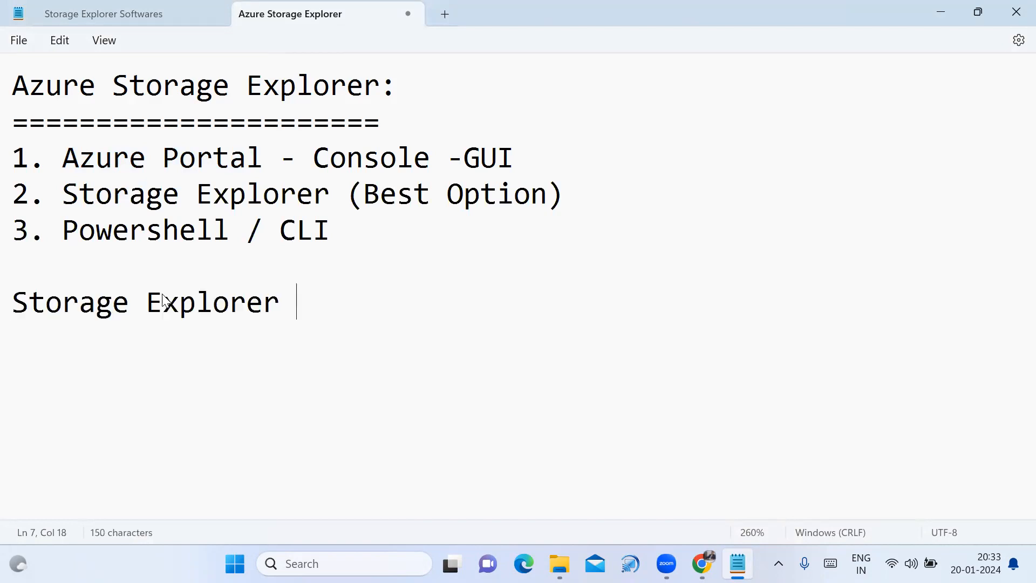
type(":")
Step: Underline the "Storage Explorer :" subheading with a row of dashes matching its length
key("Return")
type("-----------------------------")
key("BackSpace")
key("BackSpace")
key("BackSpace")
key("BackSpace")
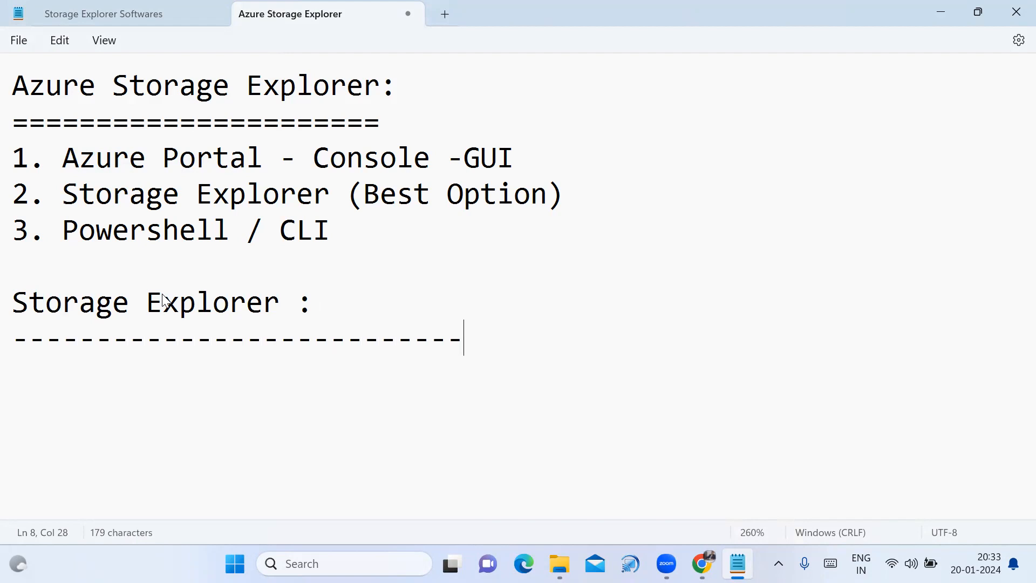
key("BackSpace")
key("BackSpace")
key("BackSpace")
key("BackSpace")
key("BackSpace")
key("BackSpace")
key("BackSpace")
Step: Leave a blank line under the dashed underline and add the line "Windows 11"
left_click(104, 381)
left_click(325, 344)
key("Return")
key("Return")
type("Windows ")
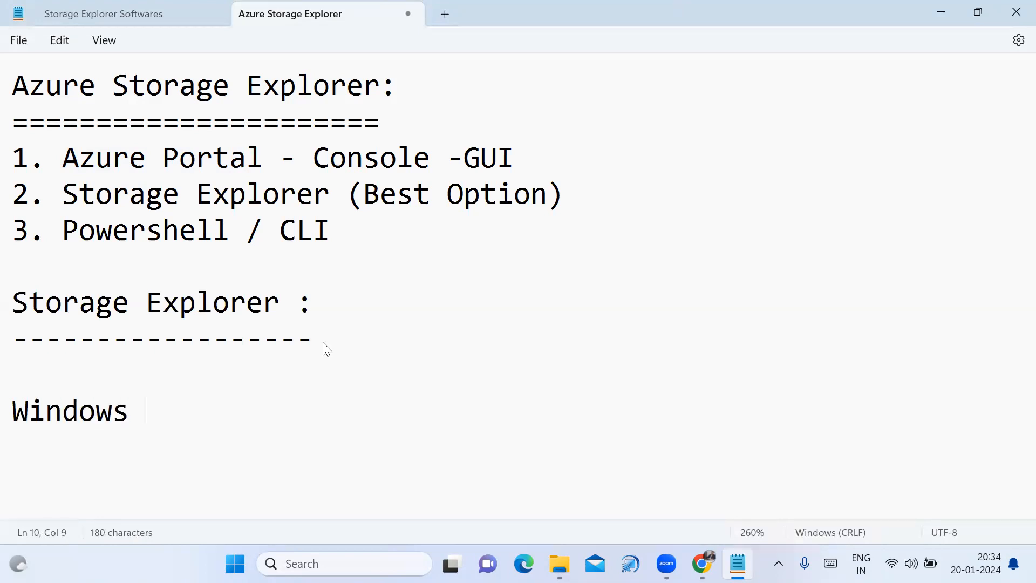
type("11")
key("Return")
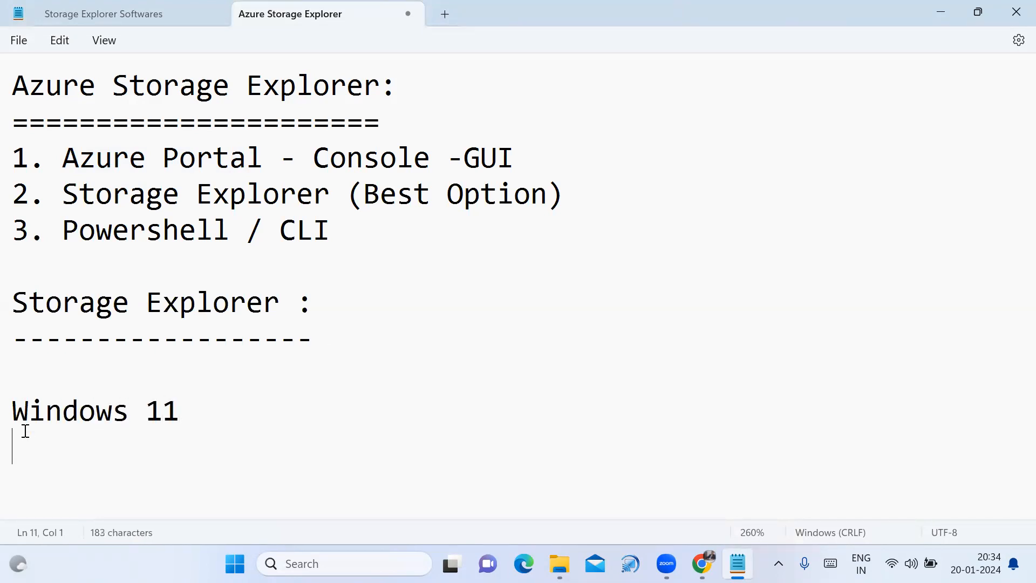
Step: Copy the "Windows 11" line to the line below and change the copy to "Windows 10"
left_click_drag(12, 410, 220, 427)
key("ctrl+c")
left_click(187, 449)
key("ctrl+v")
key("BackSpace")
type("0")
key("Return")
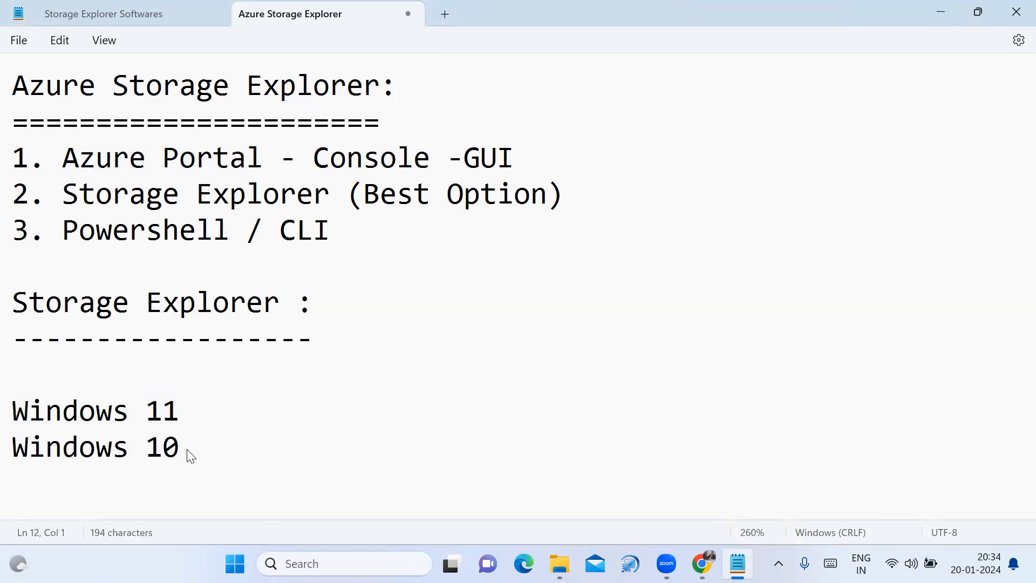
Step: Paste the copied line twice more, changing the copies to "Windows 8" and "Windows 7", and start a new line below
key("ctrl+v")
key("BackSpace")
key("BackSpace")
type("8")
key("Return")
key("ctrl+v")
key("BackSpace")
key("BackSpace")
type("7")
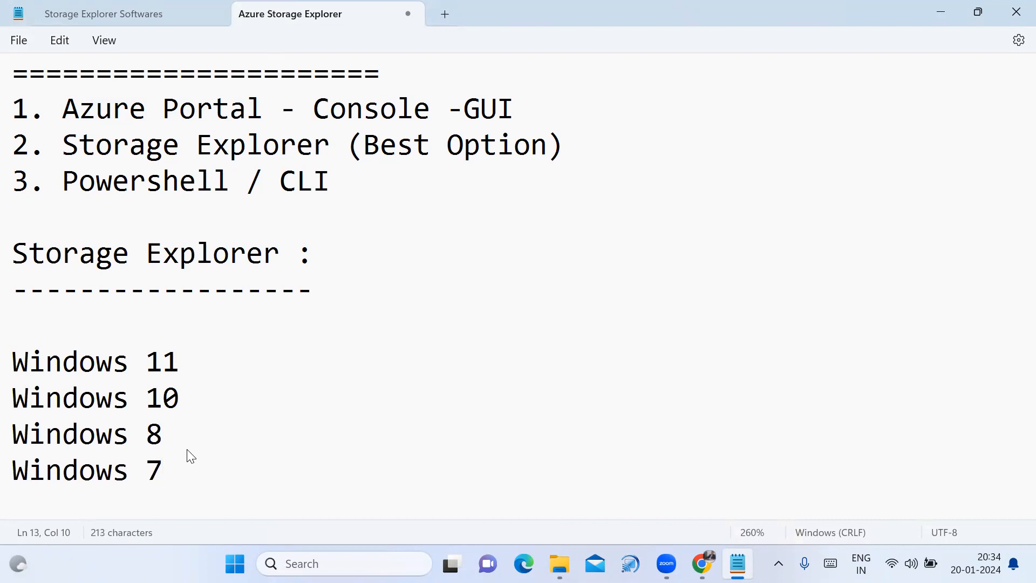
left_click_drag(13, 360, 201, 464)
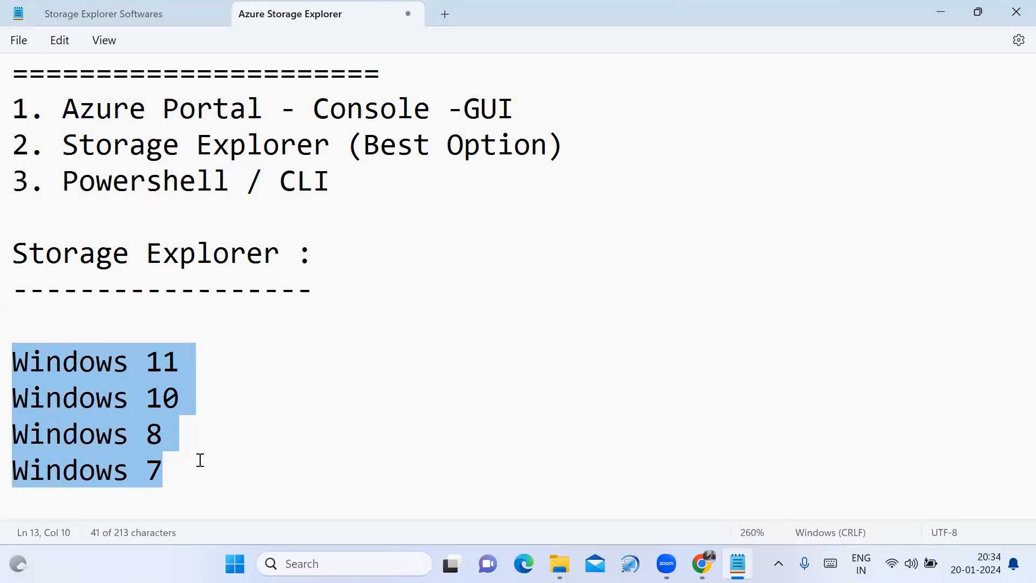
left_click(198, 478)
key("Return")
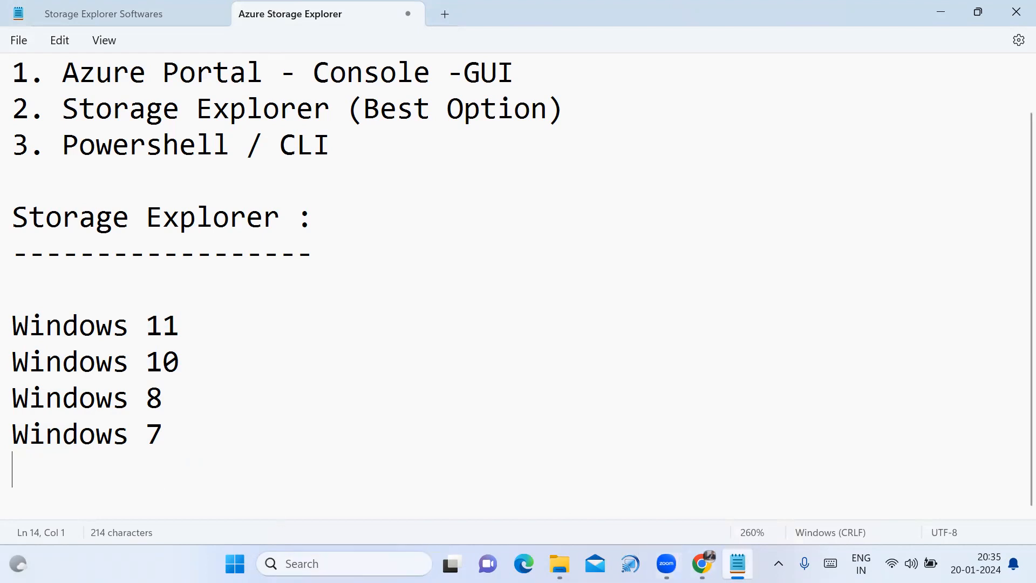
Step: Copy the .NET Framework net472 link from the Storage Explorer Softwares note and open it in a new Chrome tab
left_click(731, 553)
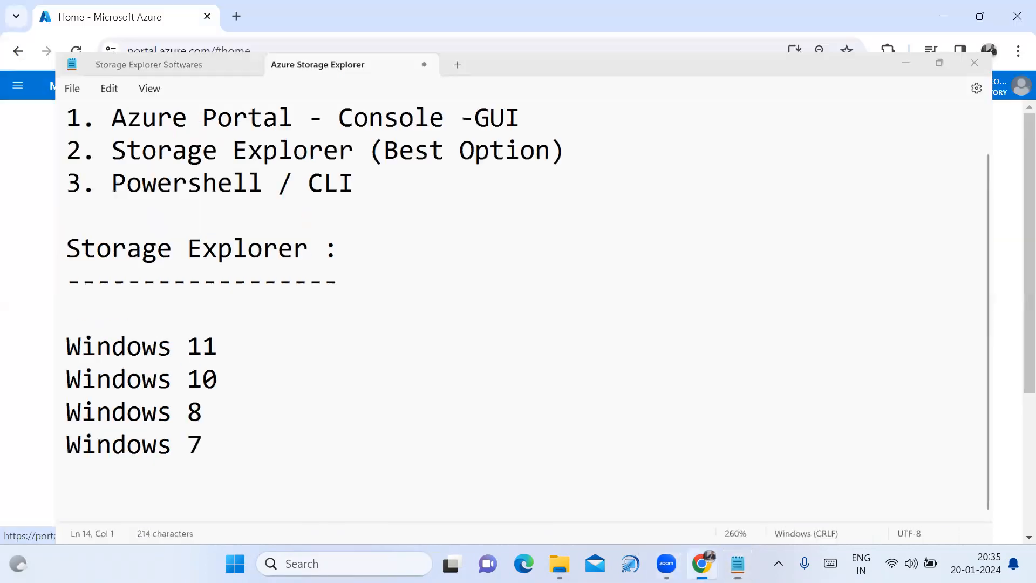
left_click(731, 551)
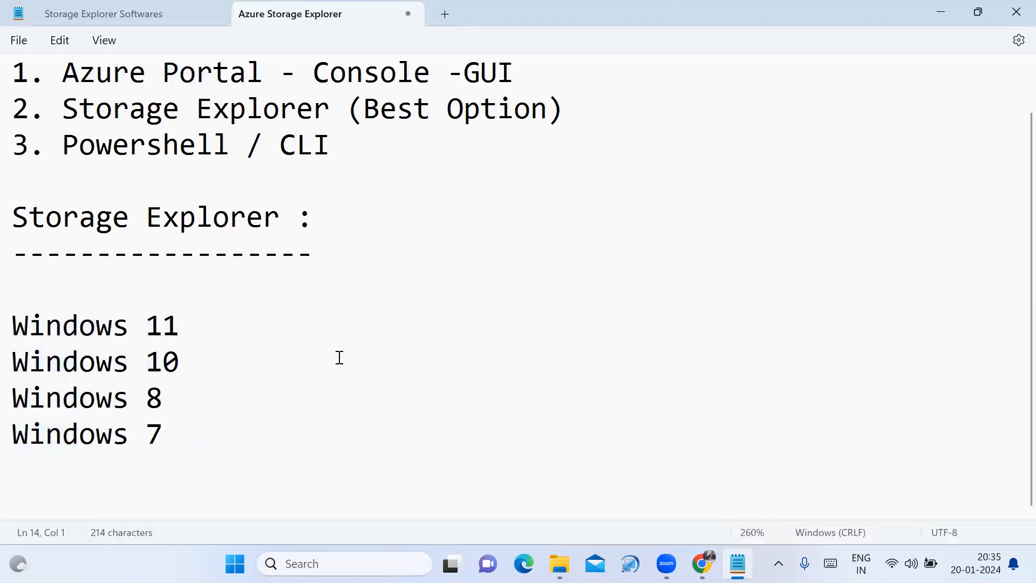
key("ctrl+Tab")
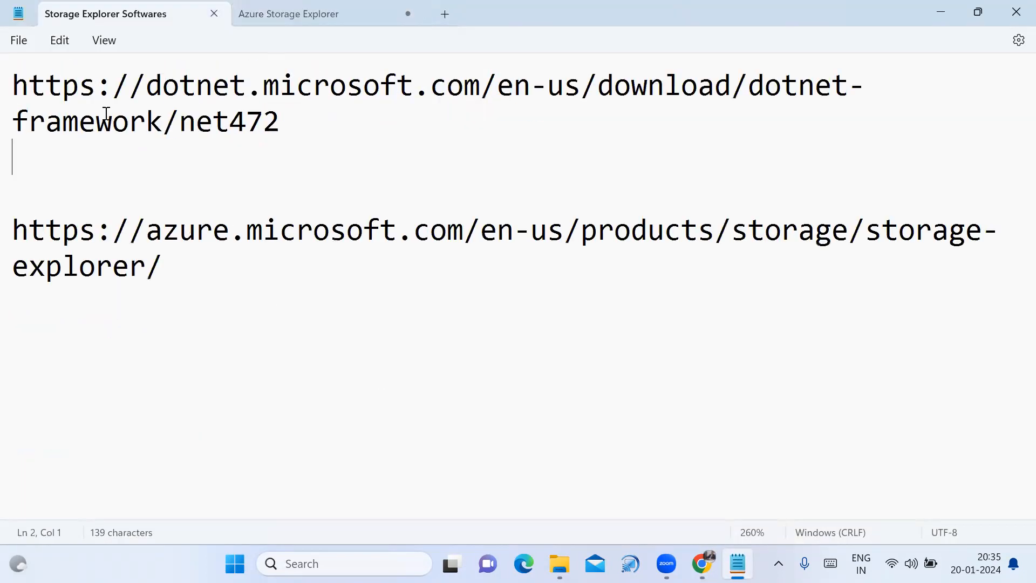
left_click_drag(13, 85, 329, 132)
left_click(702, 564)
key("ctrl+t")
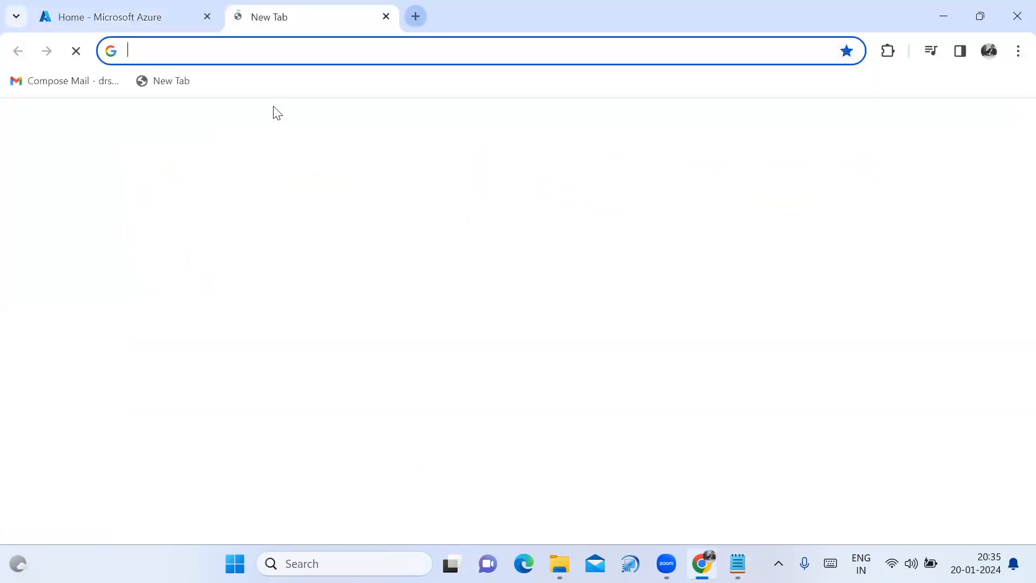
key("ctrl+v")
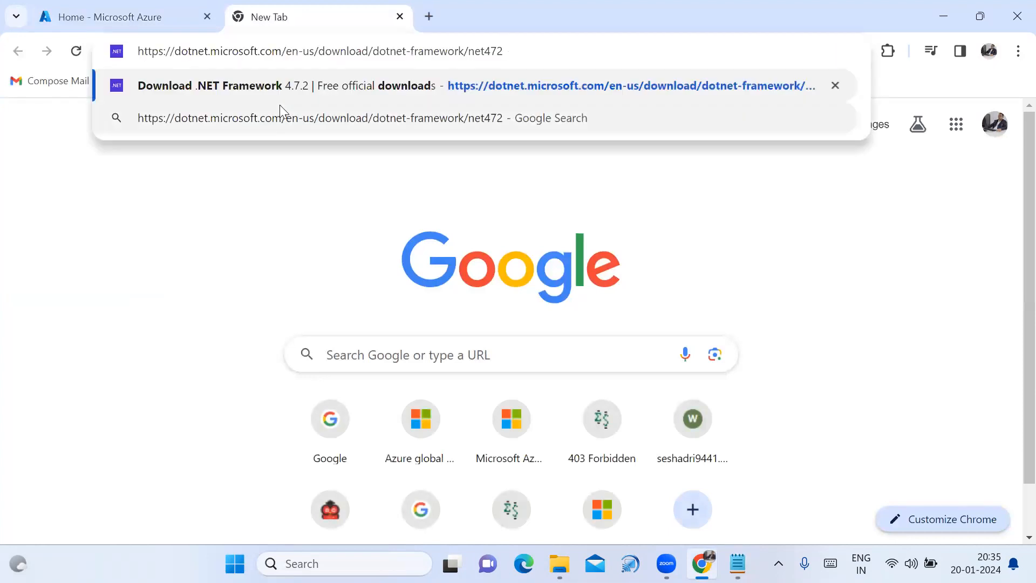
key("Return")
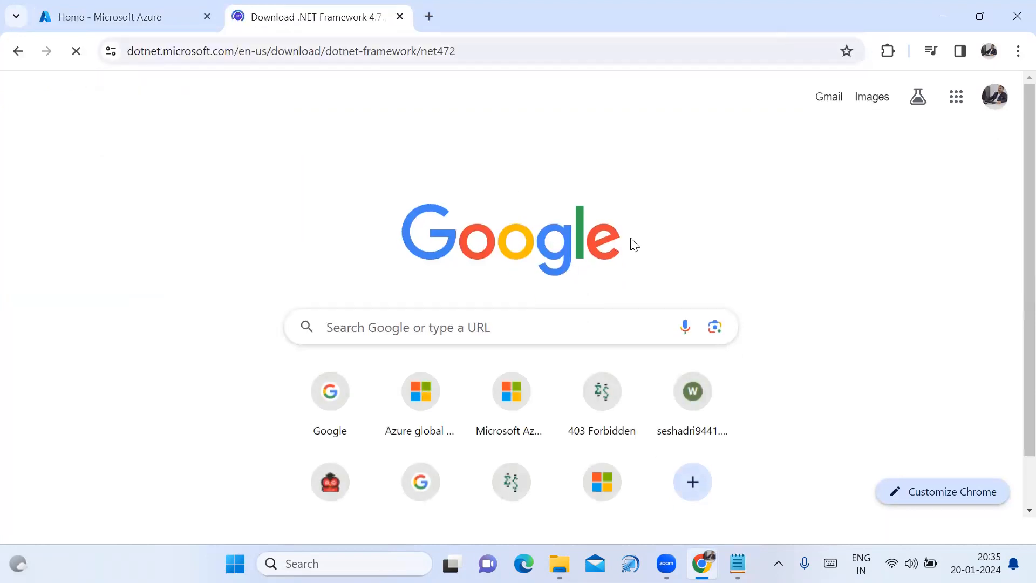
scroll(752, 359, "down", 3)
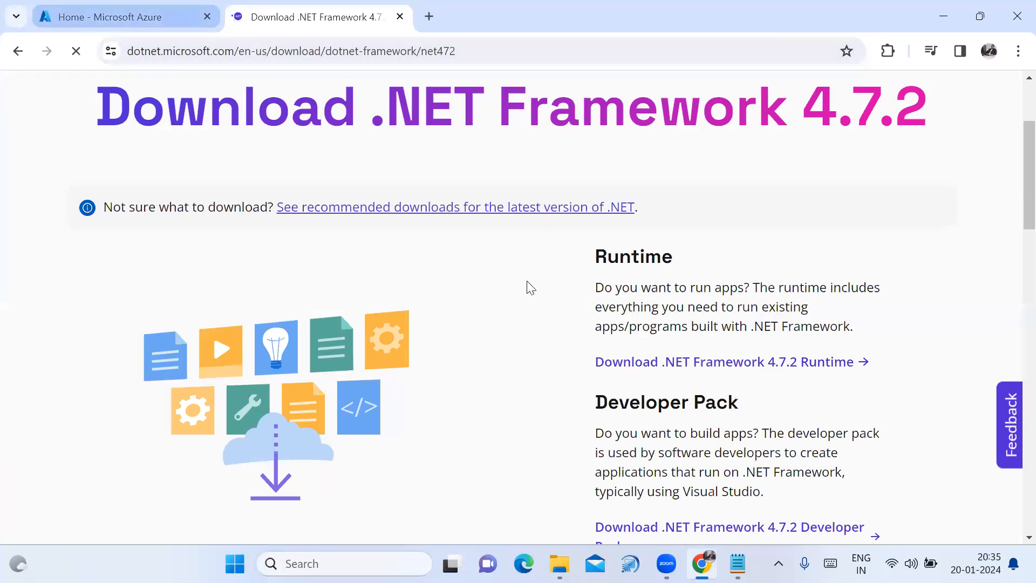
Step: Switch back to Notepad and show the Azure Storage Explorer note
left_click(738, 564)
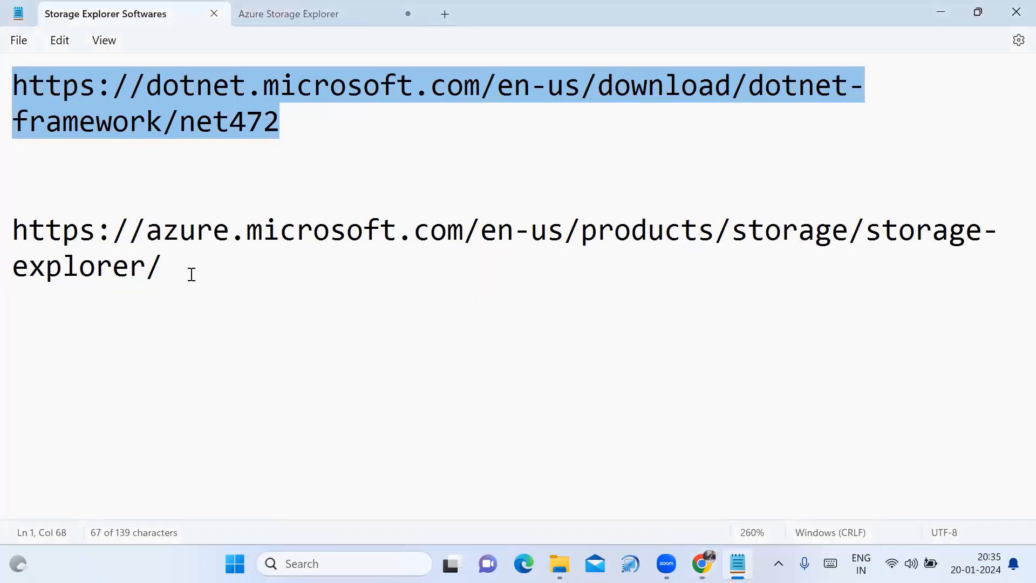
left_click(268, 12)
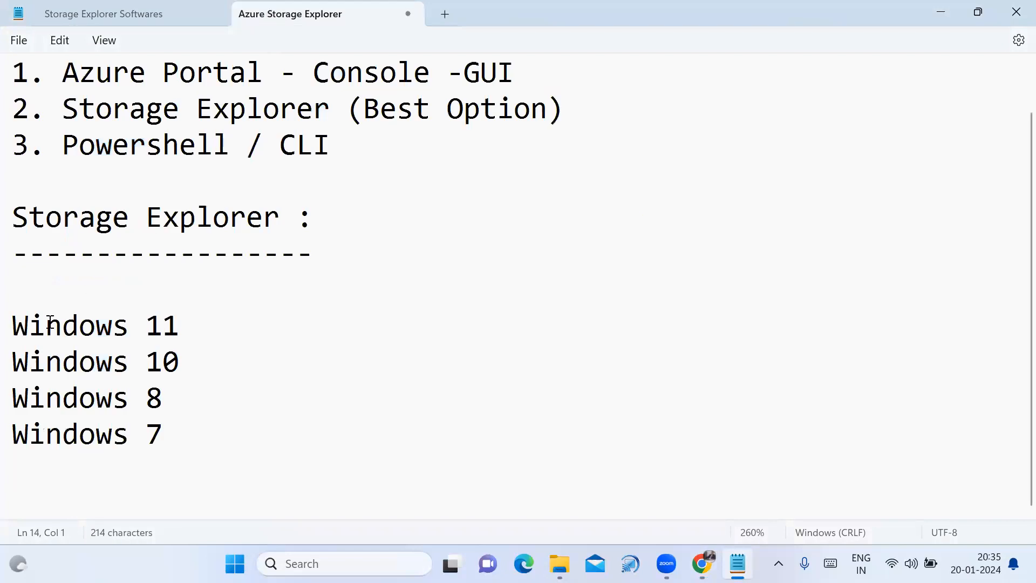
Step: Add a "macOS 10.12" line below the Windows versions list, separated from it by a blank line
left_click_drag(19, 323, 183, 442)
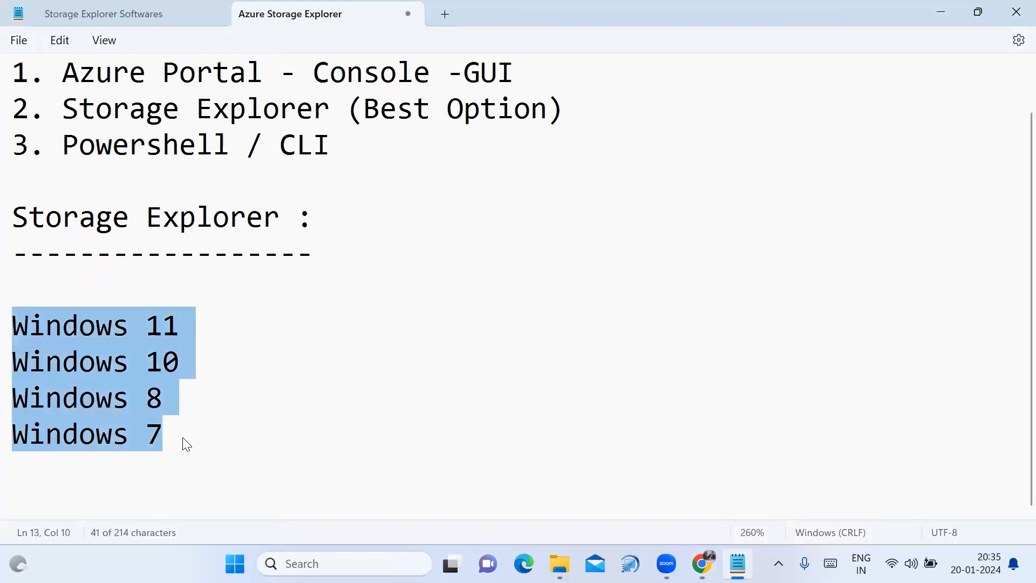
left_click(184, 437)
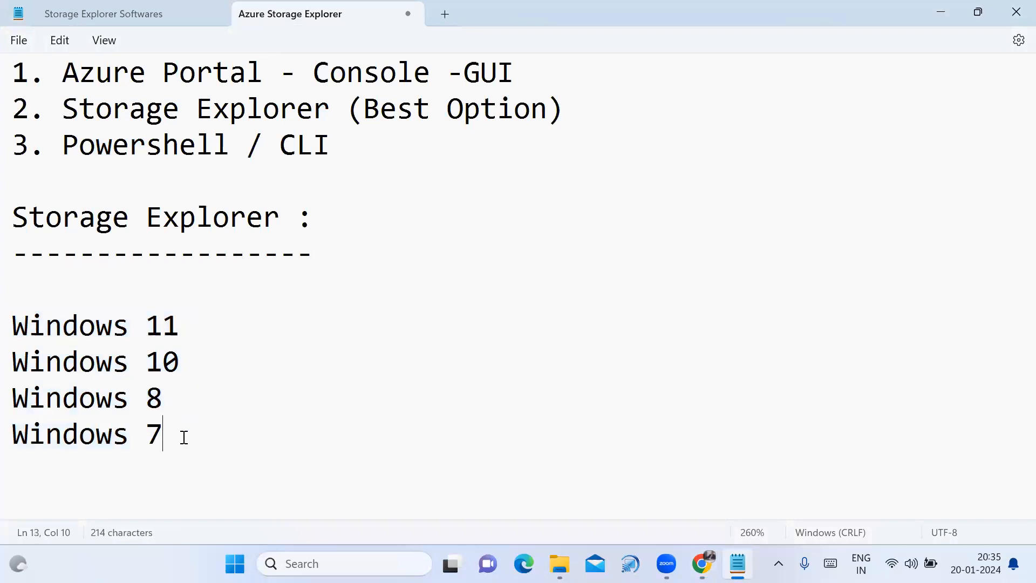
key("Return")
key("Return")
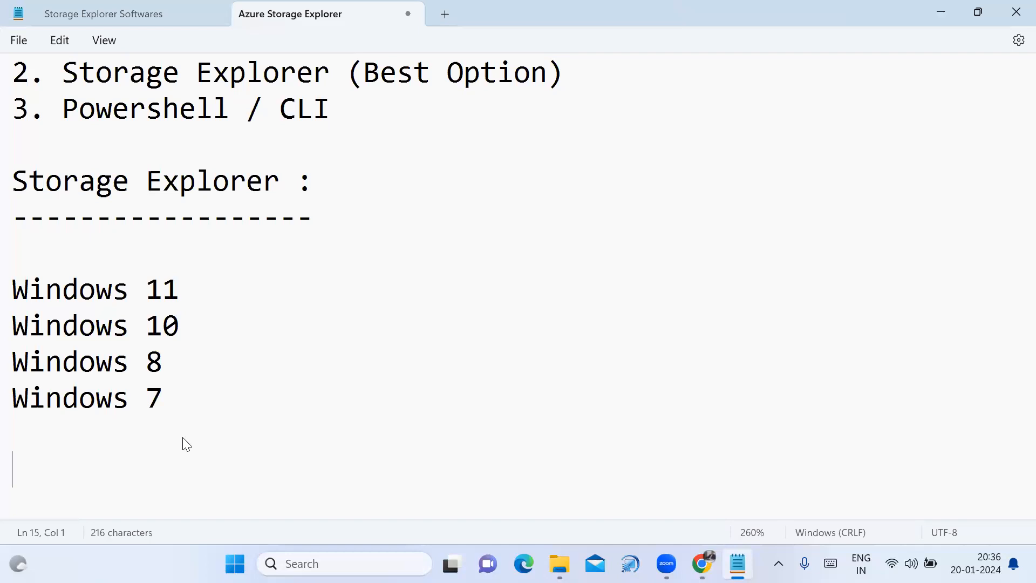
type("macO")
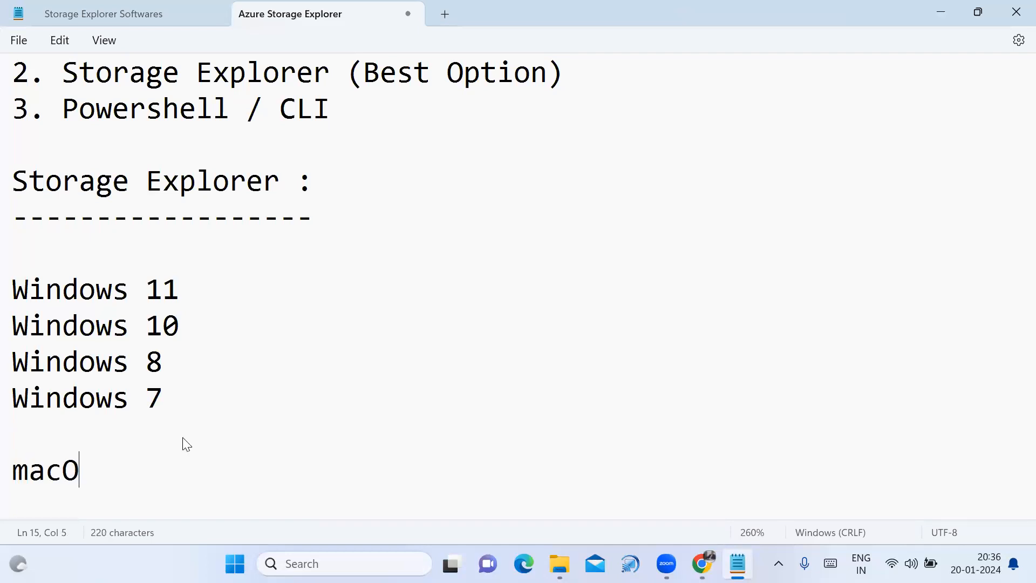
type("S 10.12")
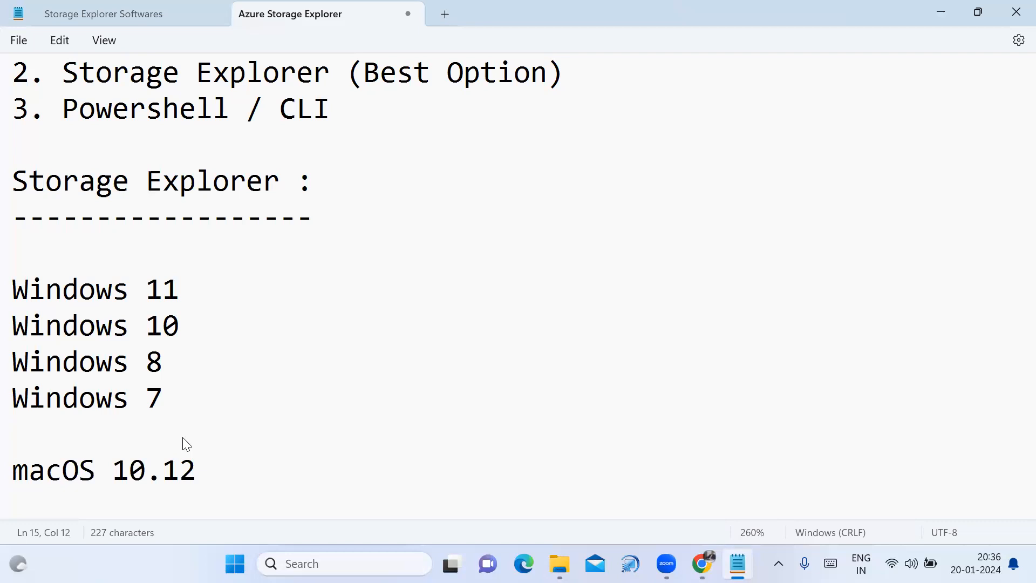
Step: Add a "Linux:" heading below the macOS entry, with "Ubuntu 20.04" on the line under it
key("Return")
key("Return")
type("Linux:")
key("Return")
type("Ubun")
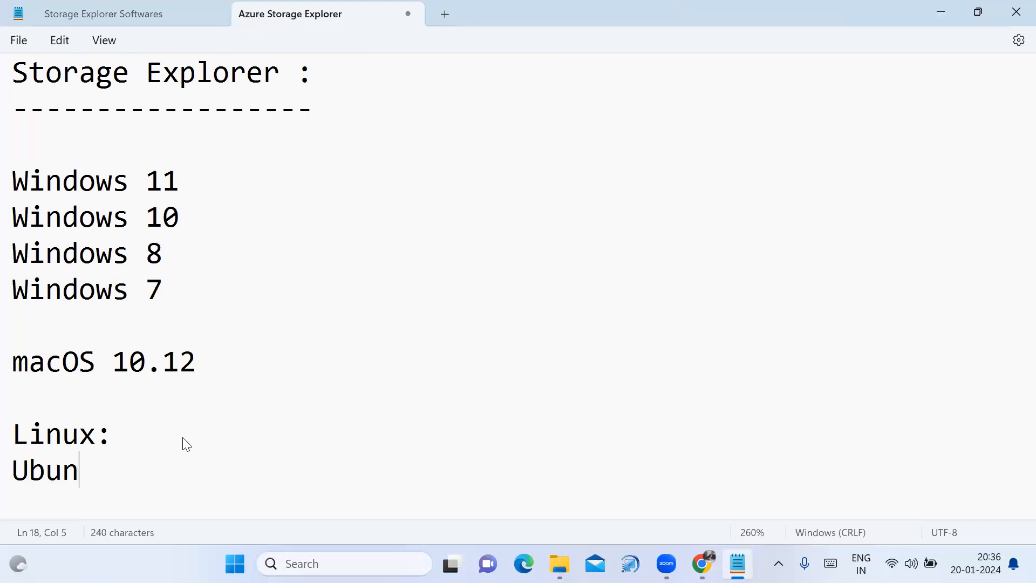
type("tu 20.")
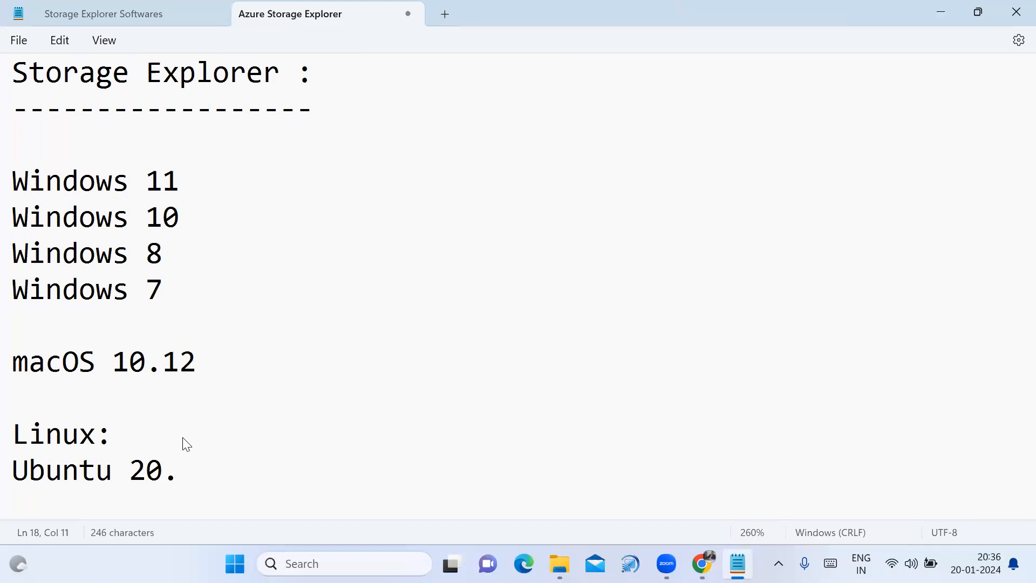
type("04")
Step: Copy the "Ubuntu 20.04" line to the line below and change the copy to "Ubuntu 18.04"
key("Return")
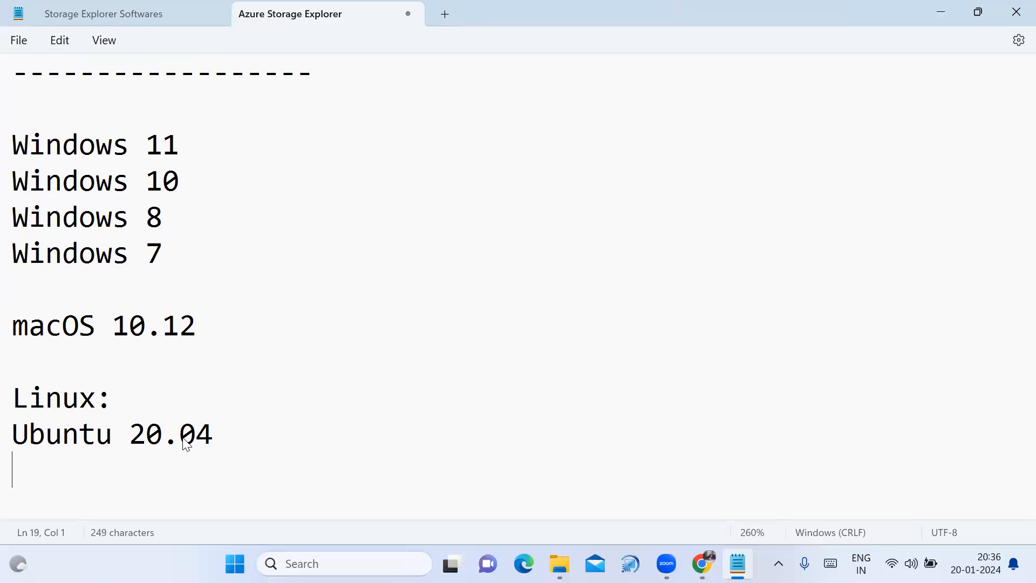
left_click_drag(14, 434, 188, 427)
key("Left")
key("shift+End")
left_click(226, 465)
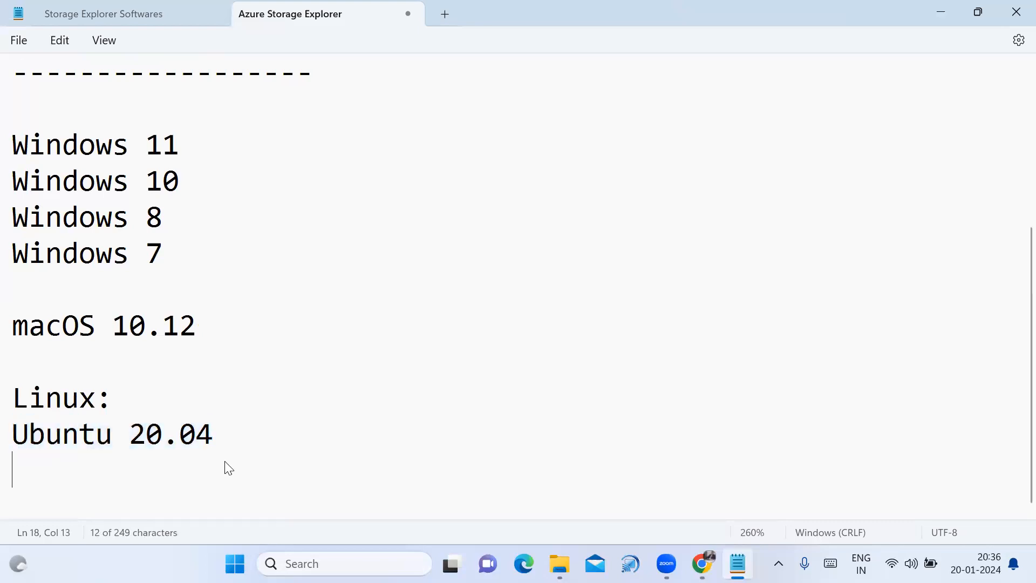
key("ctrl+v")
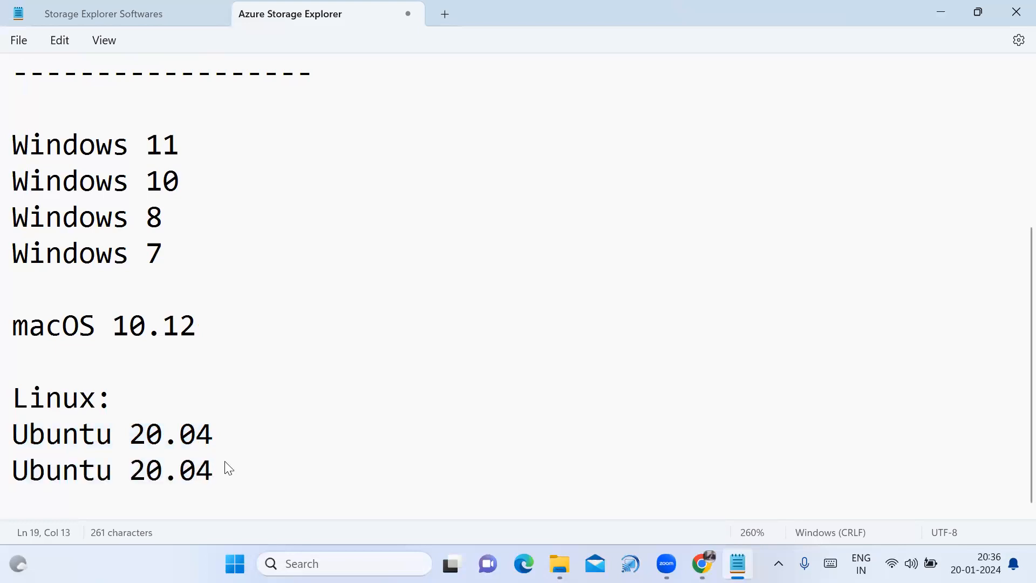
key("Left")
key("Left")
key("Left")
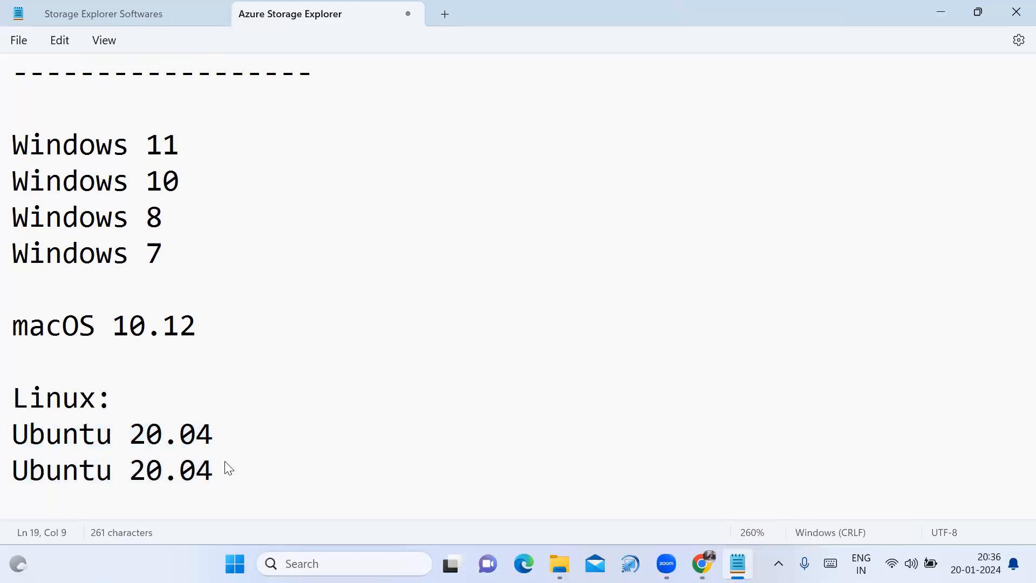
key("BackSpace")
type("1")
key("Delete")
type("8")
Step: Paste the copied Ubuntu line once more on a new line and change it to "Ubuntu 16.04"
key("Return")
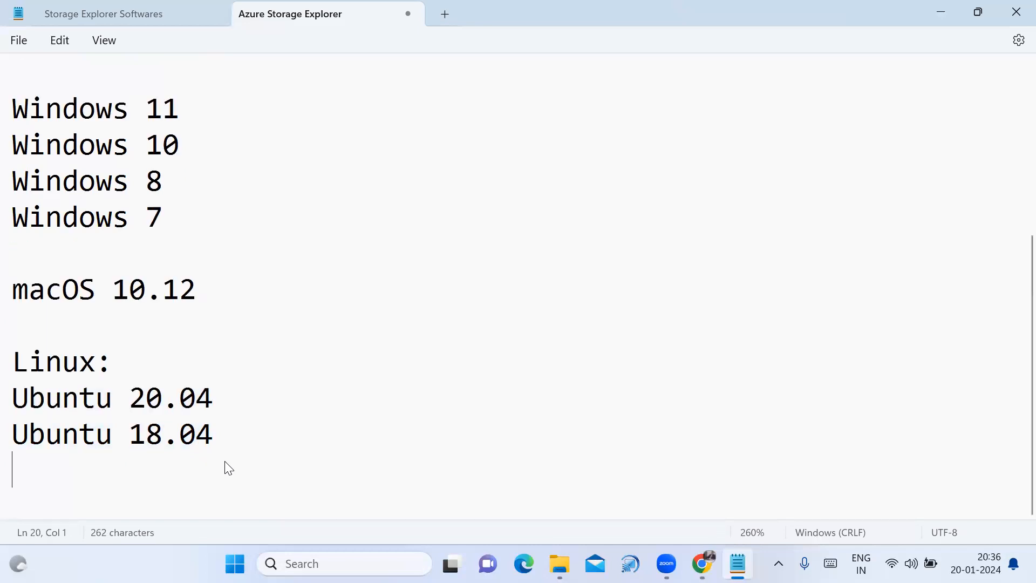
key("ctrl+v")
key("Left")
key("Left")
key("Left")
key("Left")
key("BackSpace")
type("16")
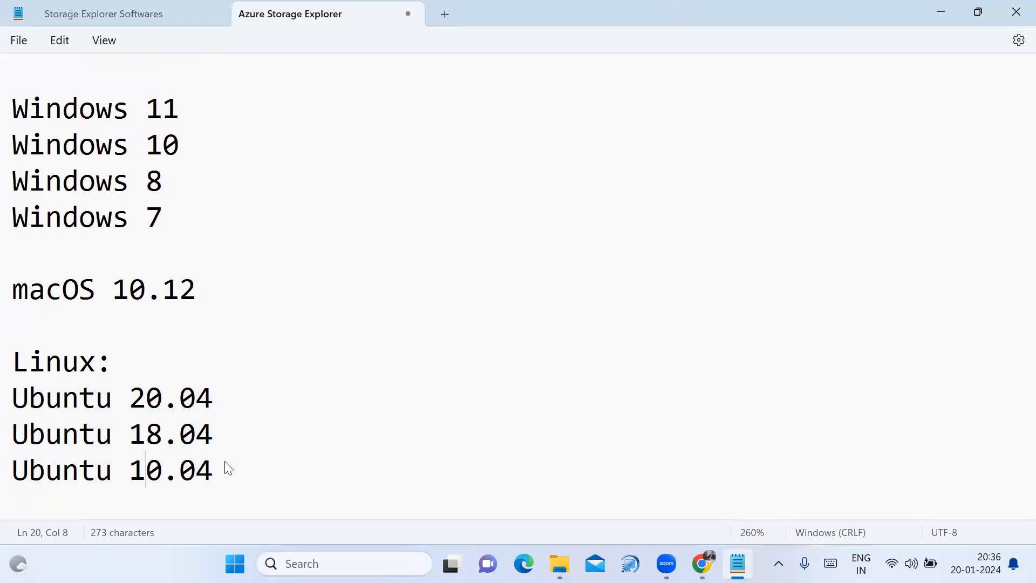
key("Delete")
Step: Append "X64" to the Ubuntu 20.04, 18.04 and 16.04 lines
left_click(236, 395)
type("X64")
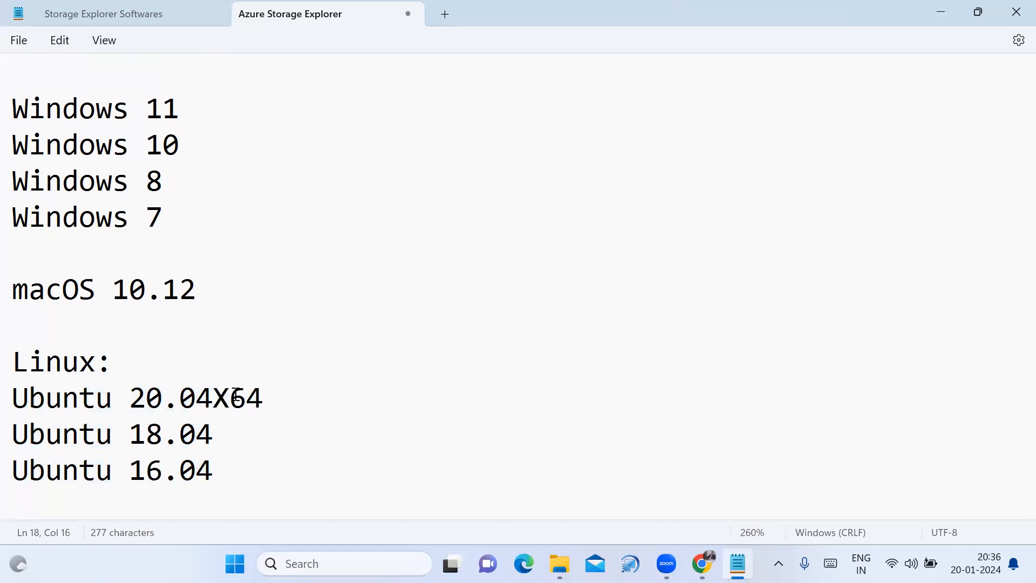
left_click_drag(214, 397, 270, 392)
key("ctrl+c")
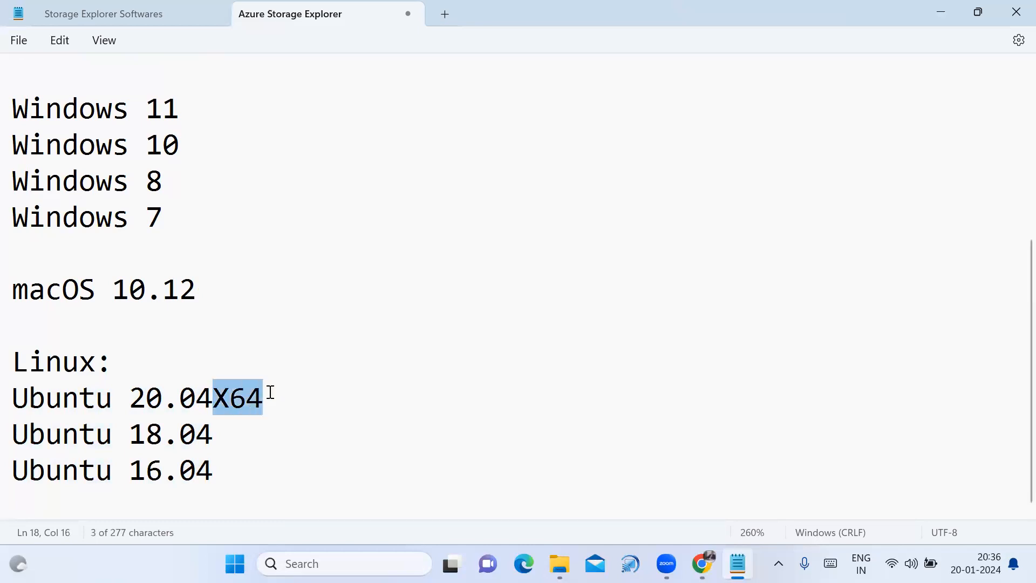
left_click(245, 426)
key("ctrl+v")
left_click(228, 463)
key("ctrl+v")
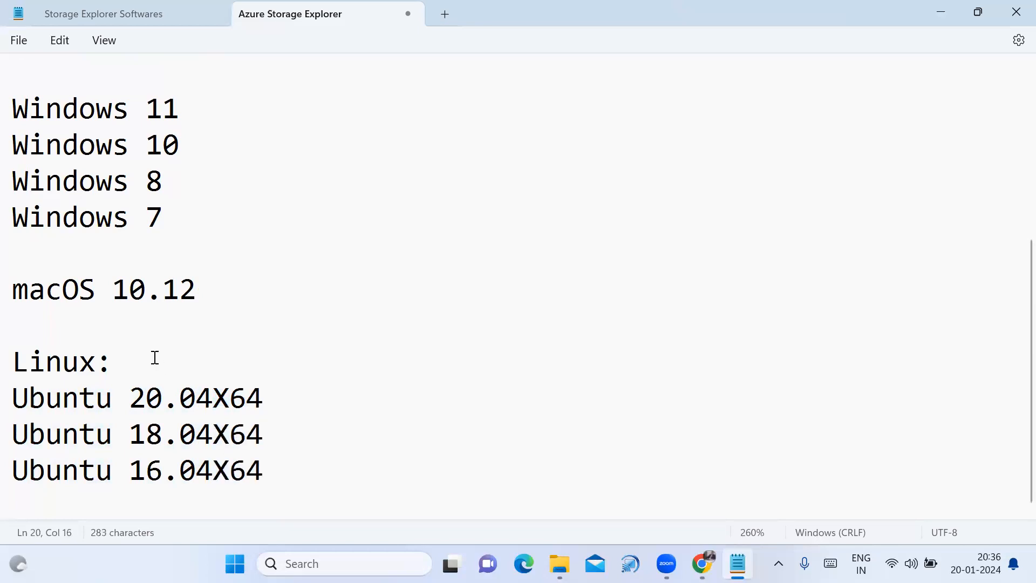
scroll(153, 357, "up", 2)
scroll(75, 222, "up", 1)
left_click_drag(12, 217, 279, 214)
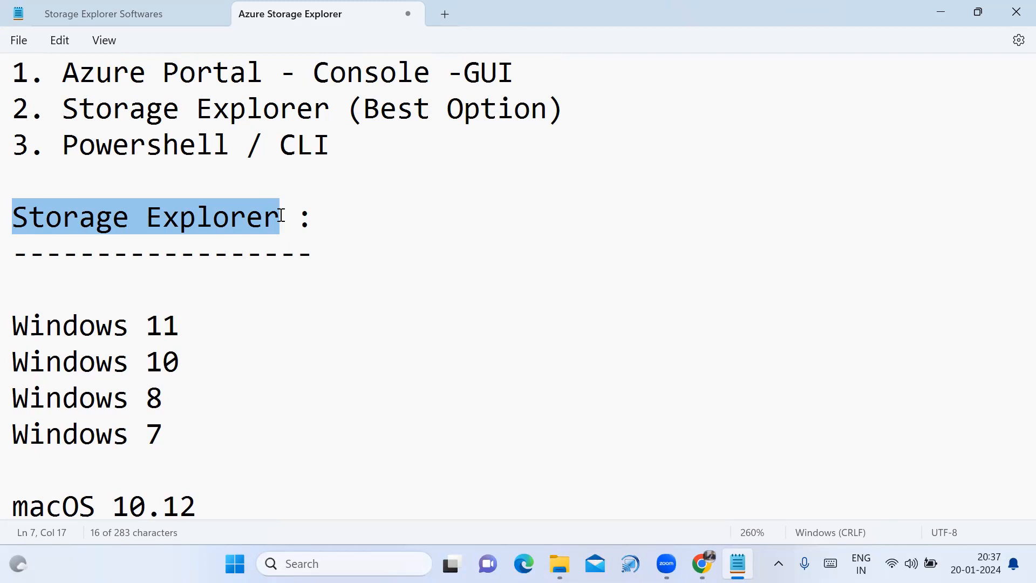
scroll(297, 356, "down", 2)
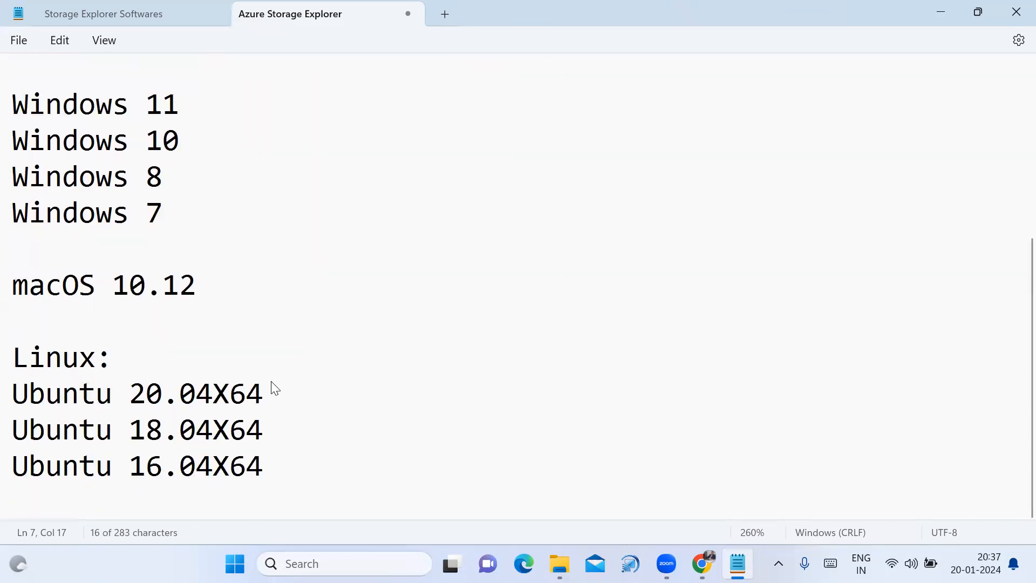
left_click(295, 477)
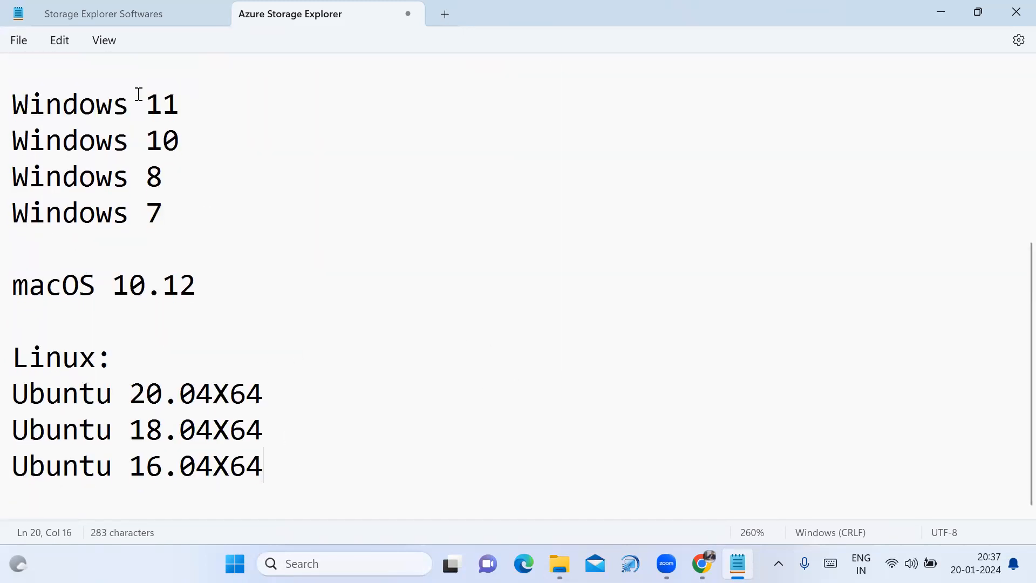
Step: Copy the Azure storage-explorer link from the Storage Explorer Softwares note and open it in a new Chrome tab
left_click(142, 8)
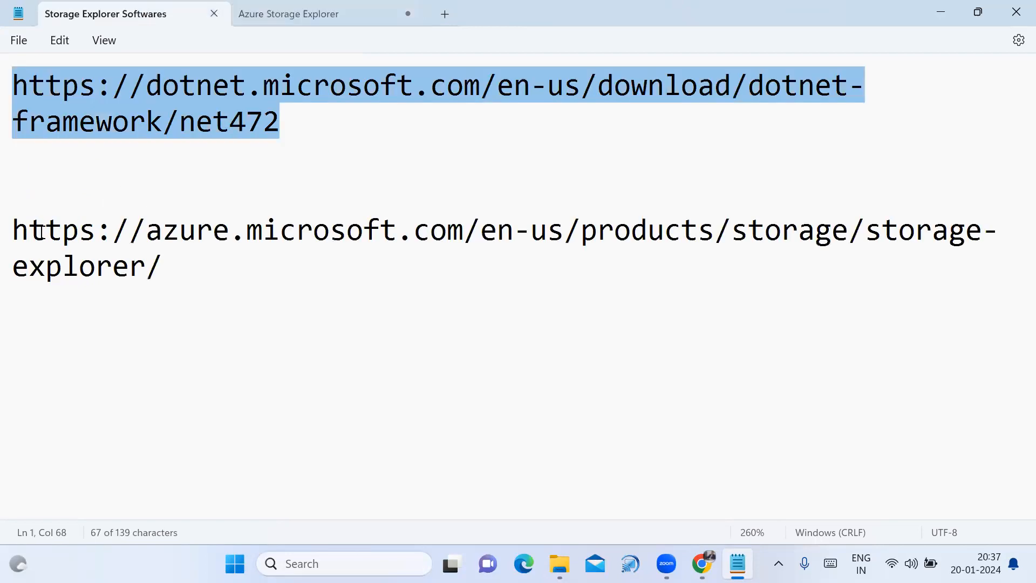
left_click_drag(19, 233, 183, 270)
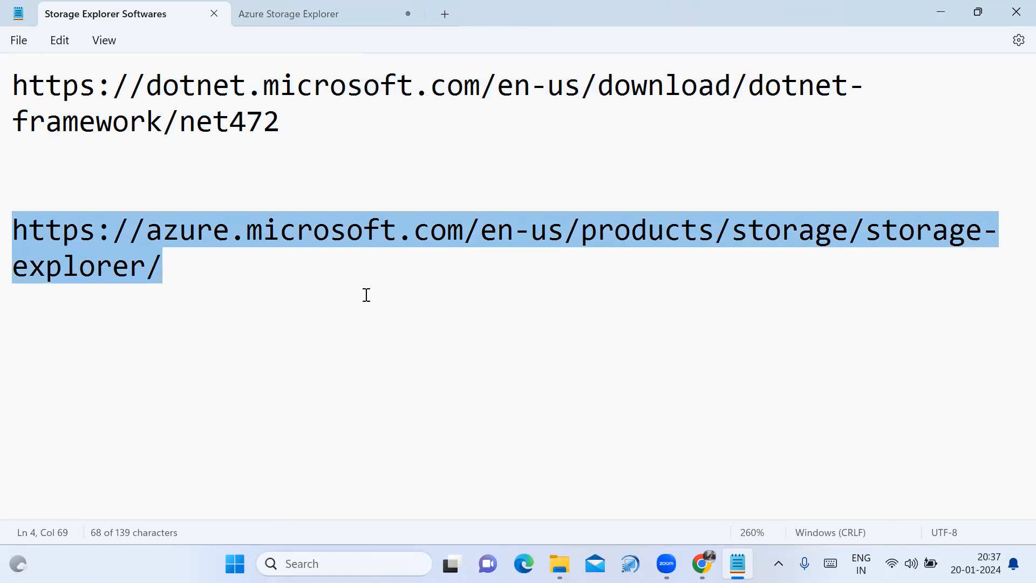
left_click(702, 564)
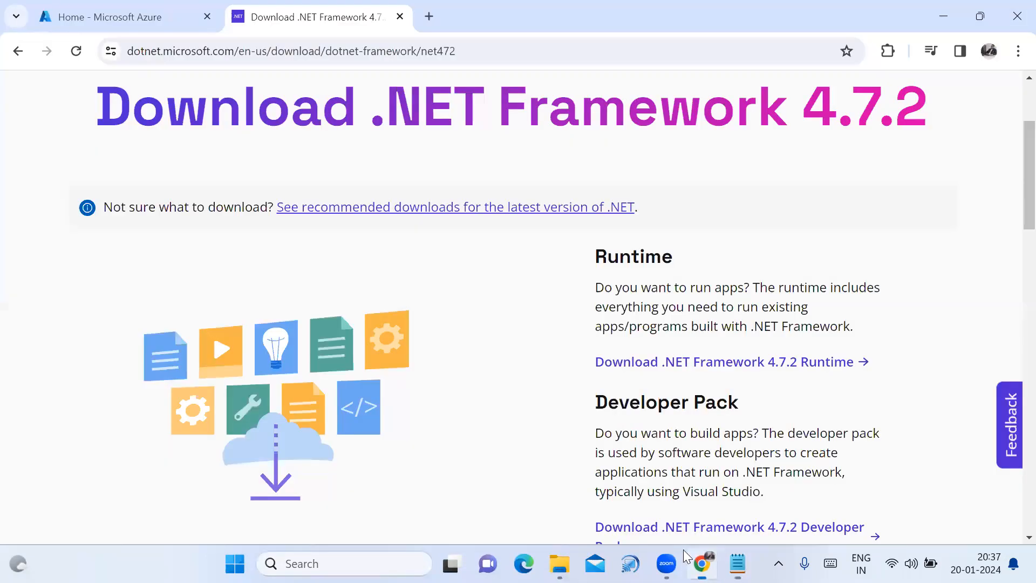
key("ctrl+t")
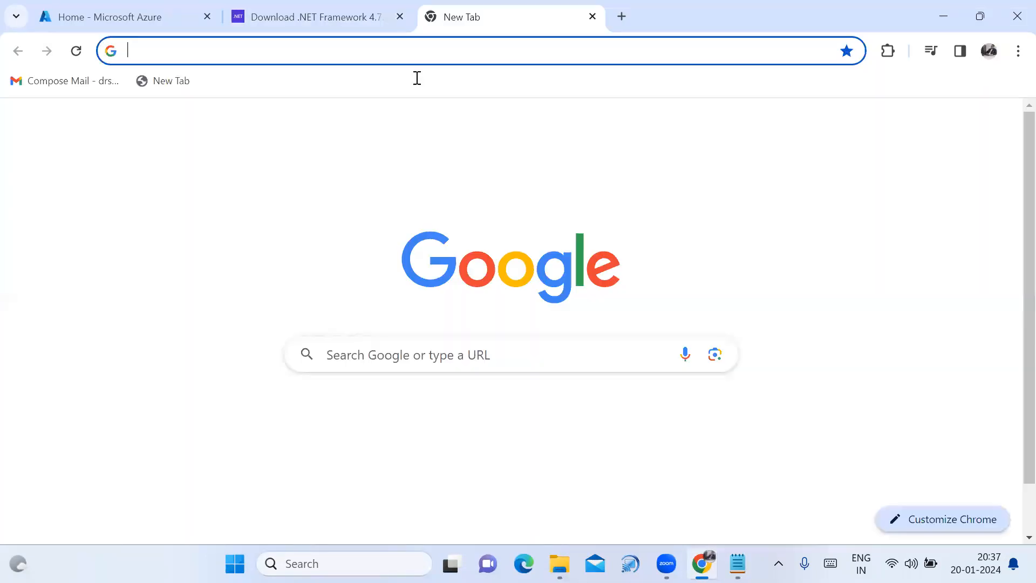
type("https://azure.microsoft.com/en-us/products/storage/storage-explorer/")
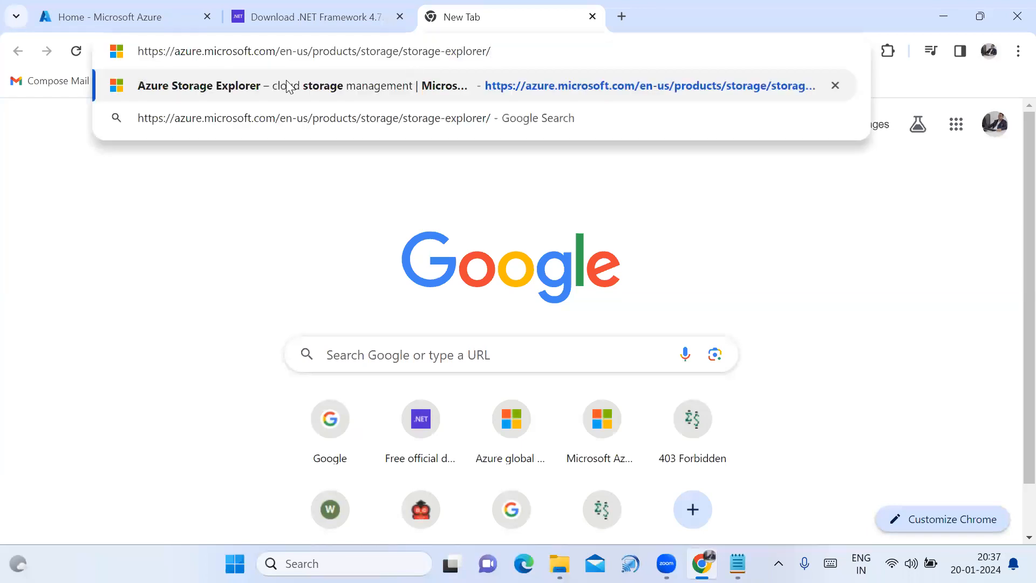
key("Return")
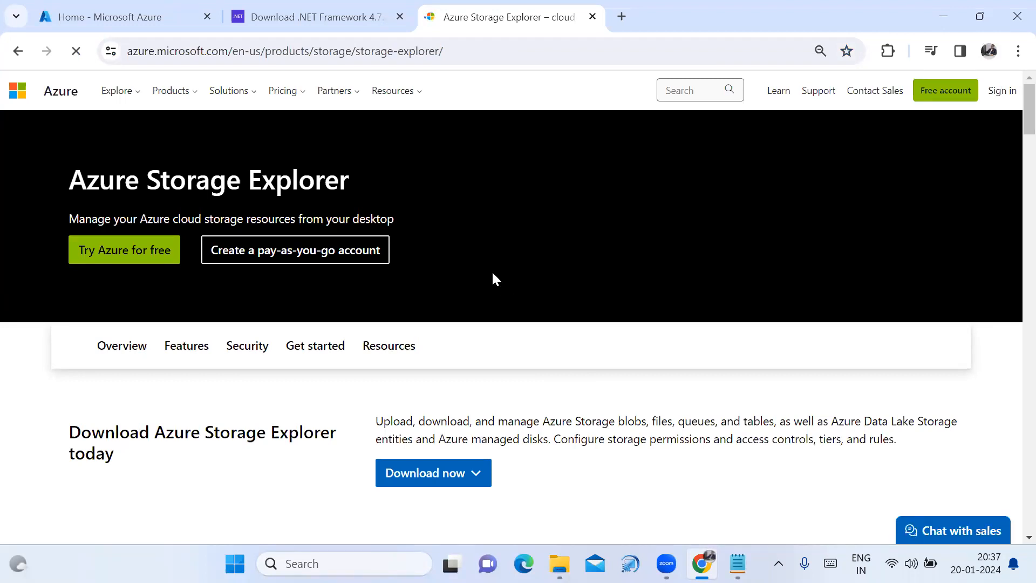
Step: Download the Windows version of Azure Storage Explorer and show the recent download history
scroll(513, 409, "down", 1)
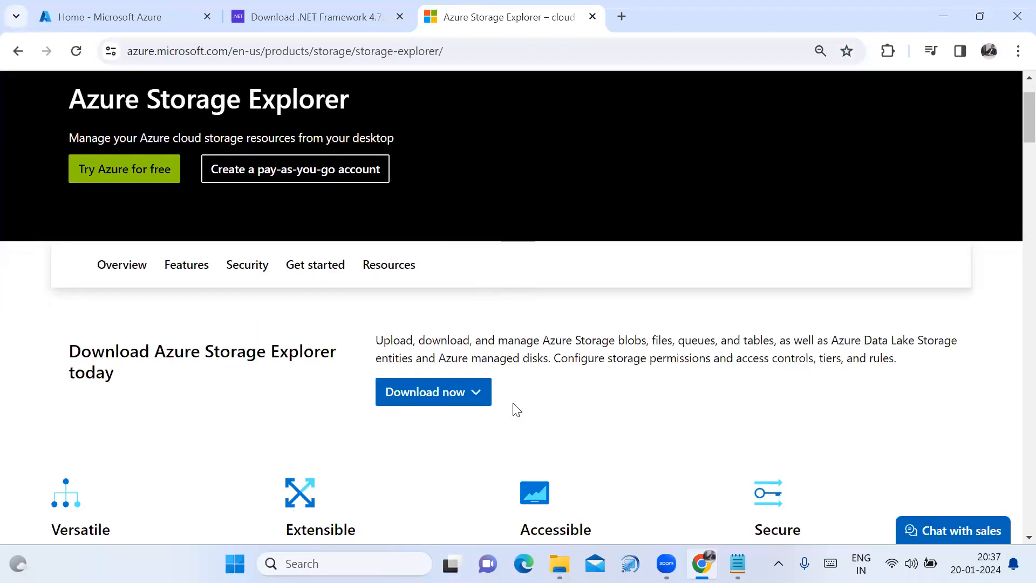
left_click(478, 399)
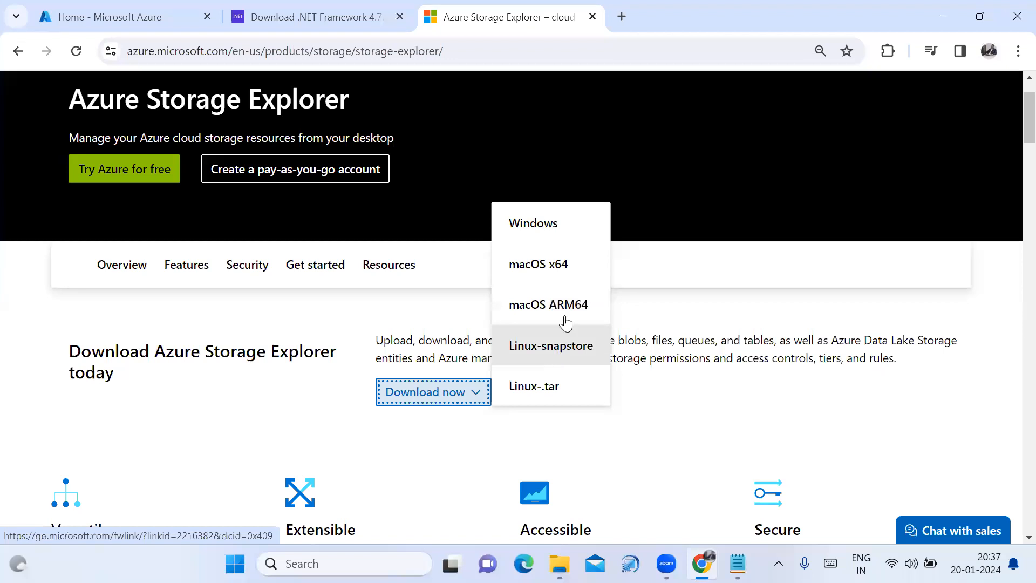
left_click(539, 228)
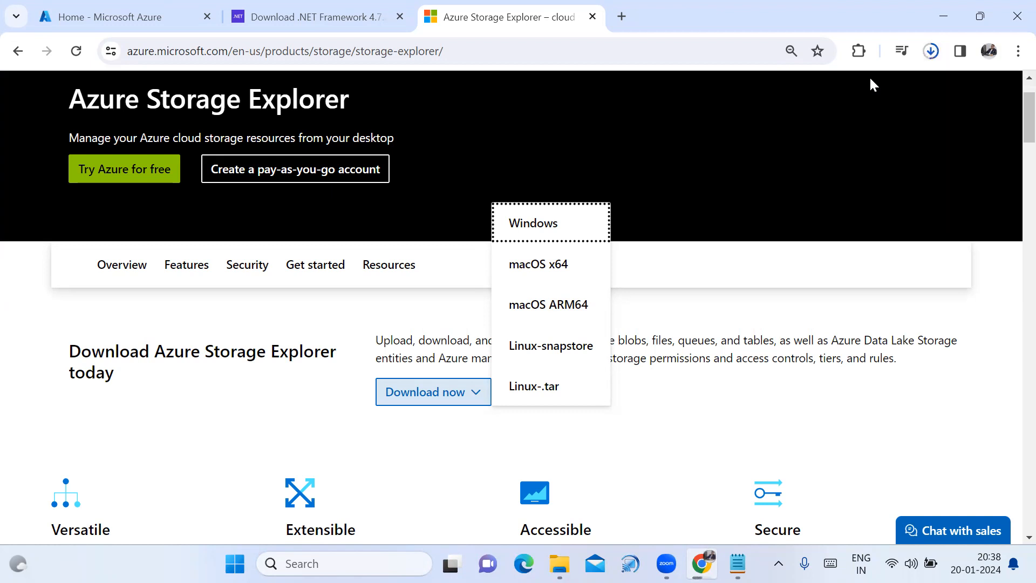
mouse_move(865, 136)
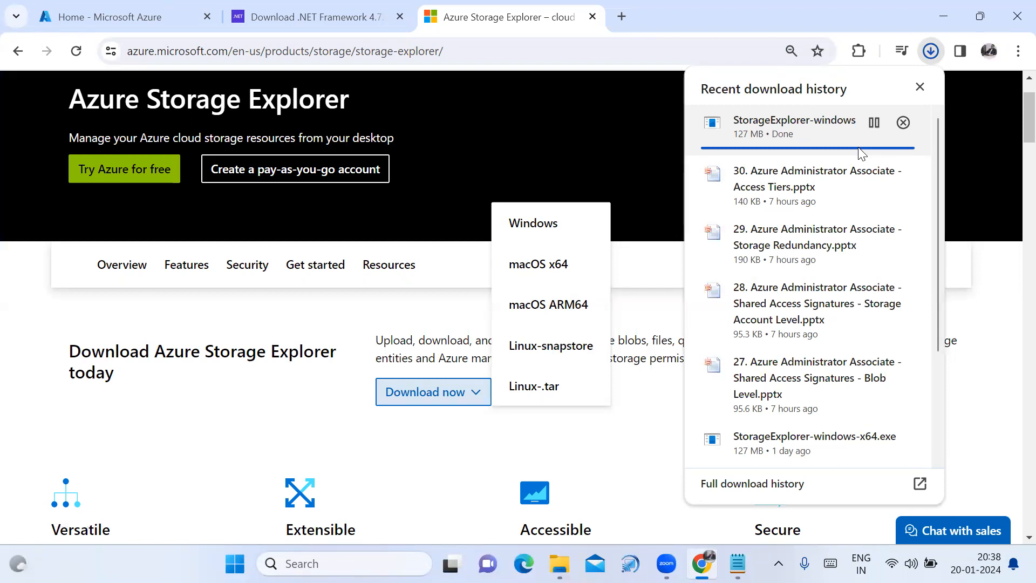
Step: Switch back to Notepad and review the Windows versions list and the .NET Framework net472 link in the two notes
left_click(737, 564)
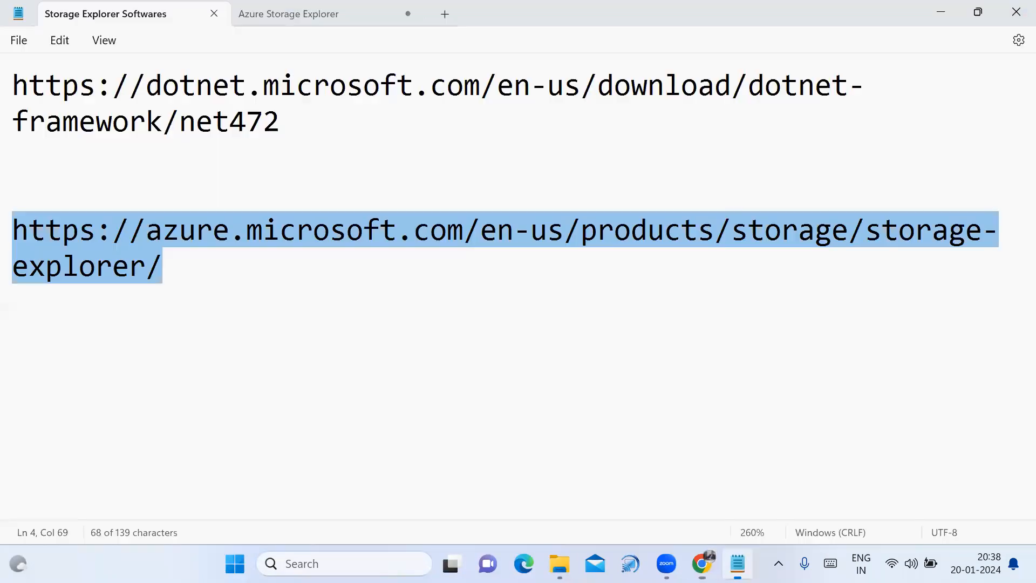
key("ctrl+Tab")
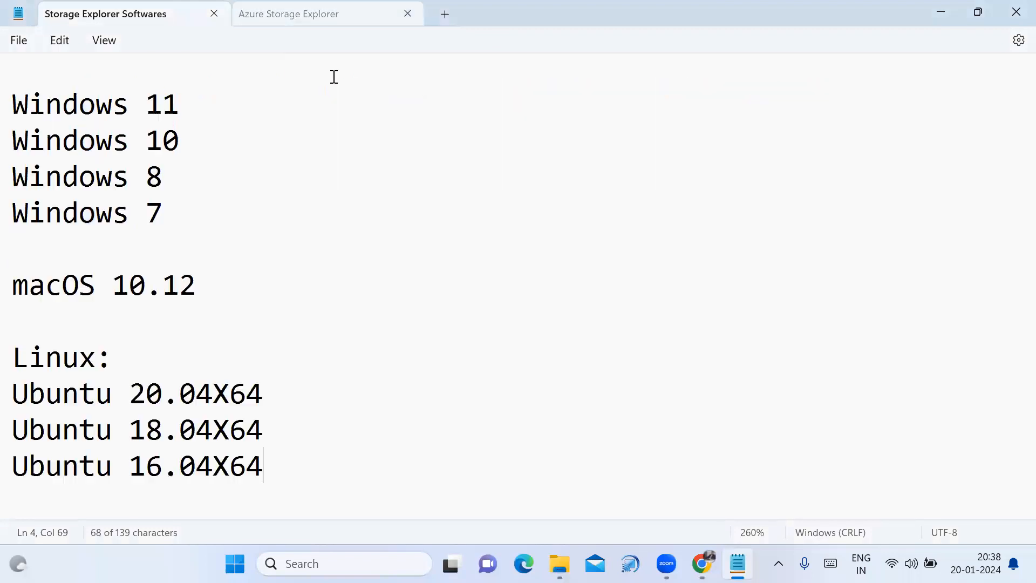
left_click_drag(16, 102, 194, 209)
key("shift+Down")
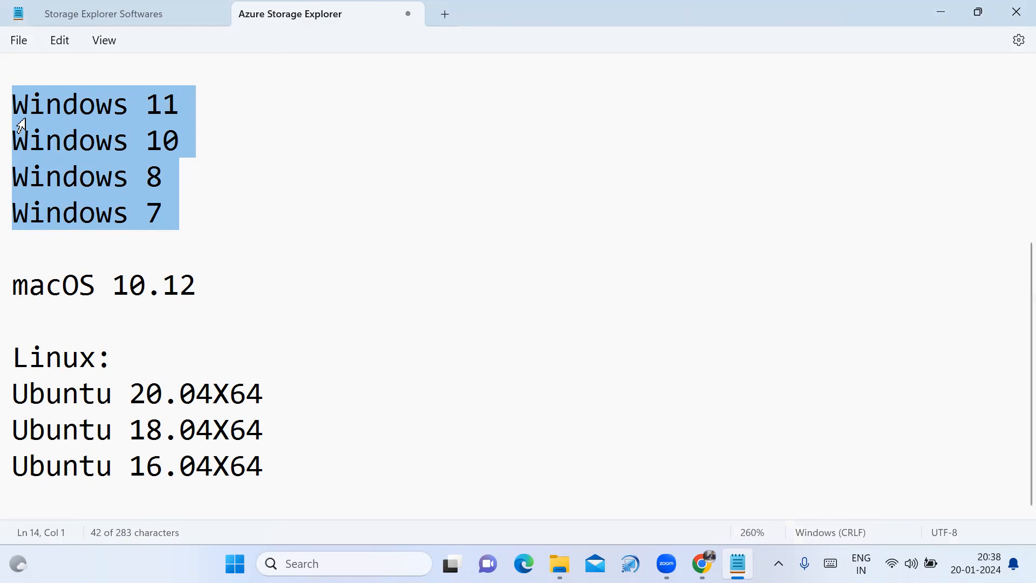
left_click(98, 8)
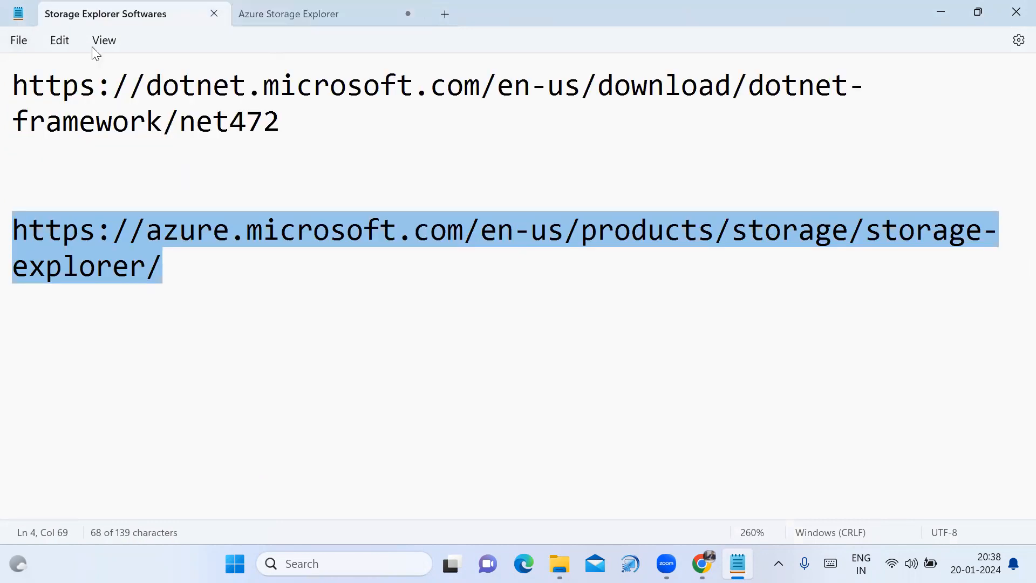
left_click_drag(12, 73, 297, 128)
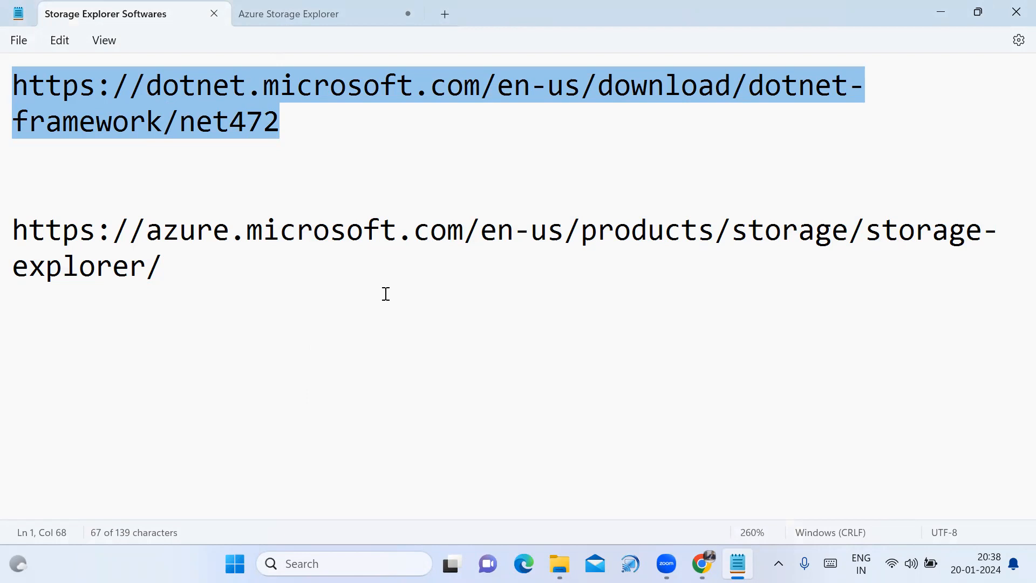
left_click(288, 156)
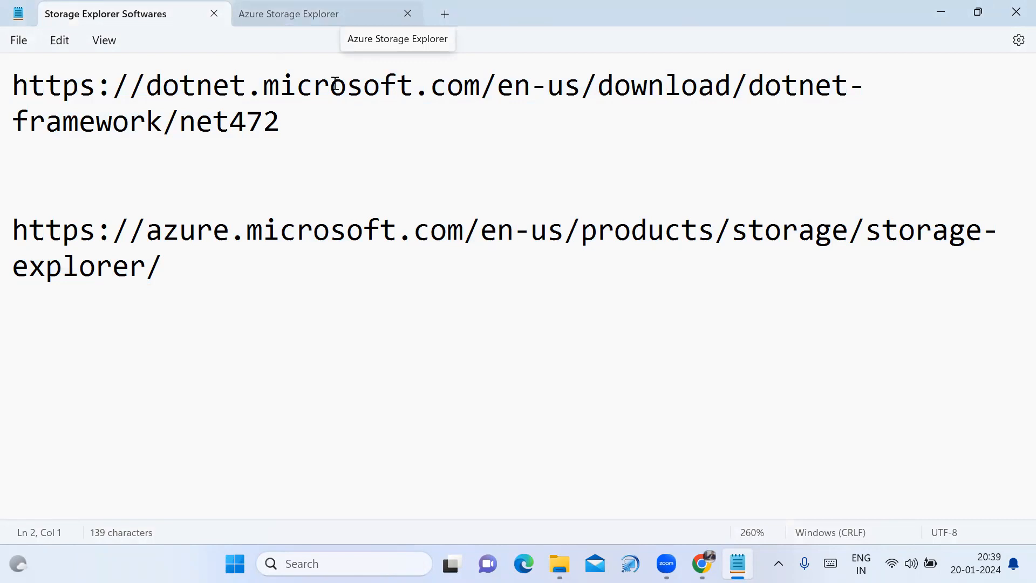
Step: Run the StorageExplorer-windows-x64 installer from the Downloads folder and choose to install it for all users
key("ctrl+Tab")
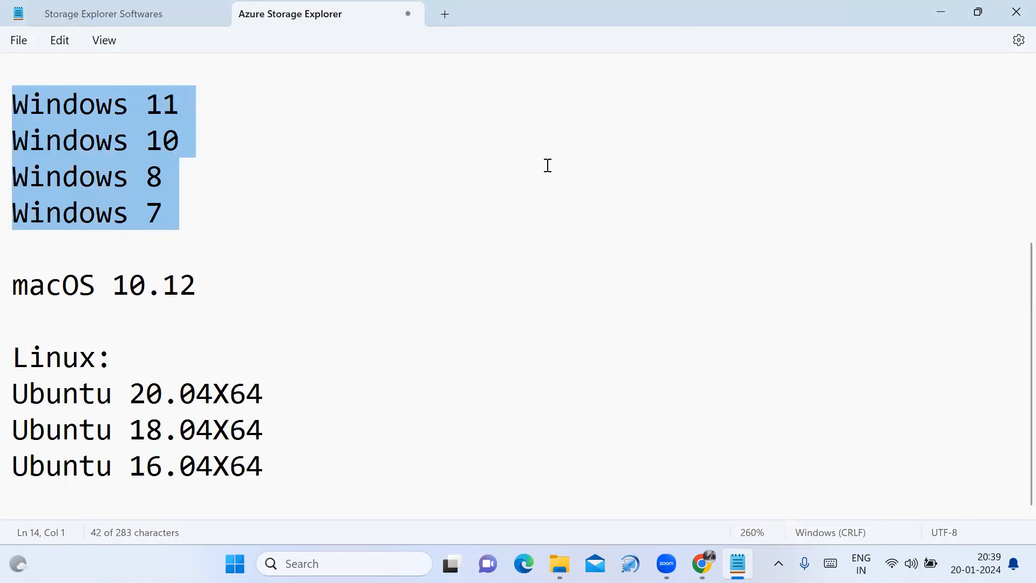
mouse_move(561, 564)
left_click(559, 507)
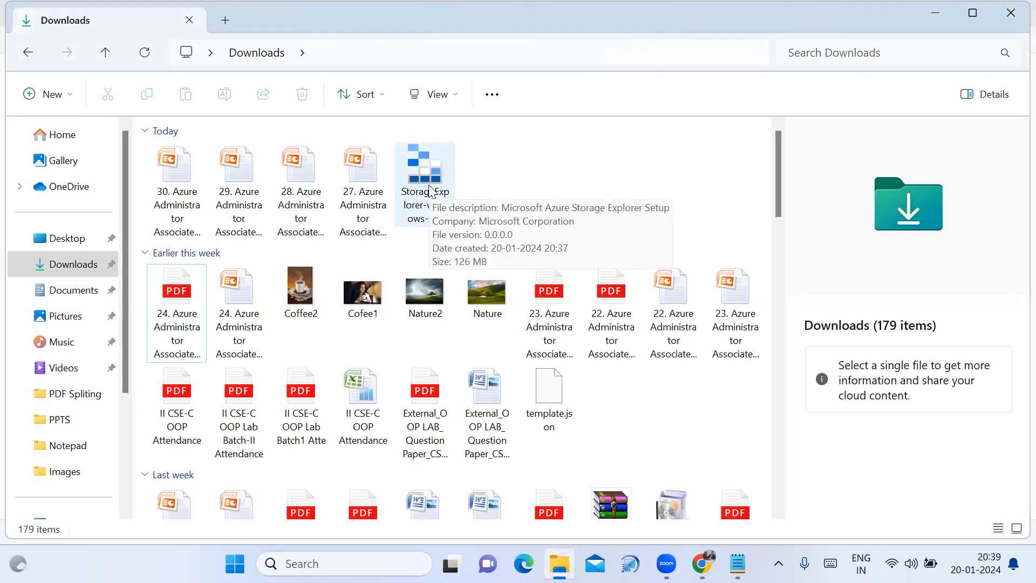
double_click(430, 189)
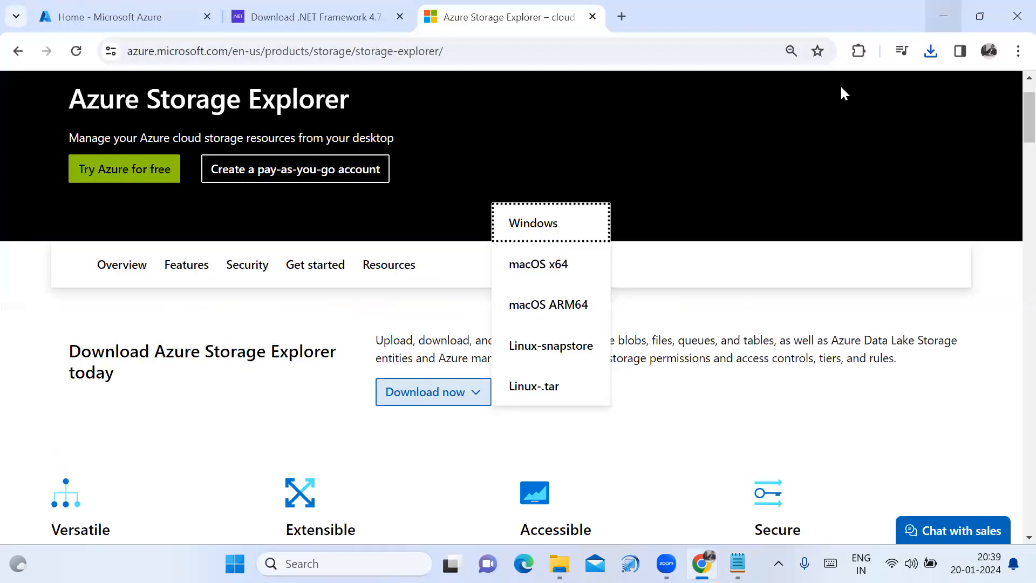
left_click(943, 16)
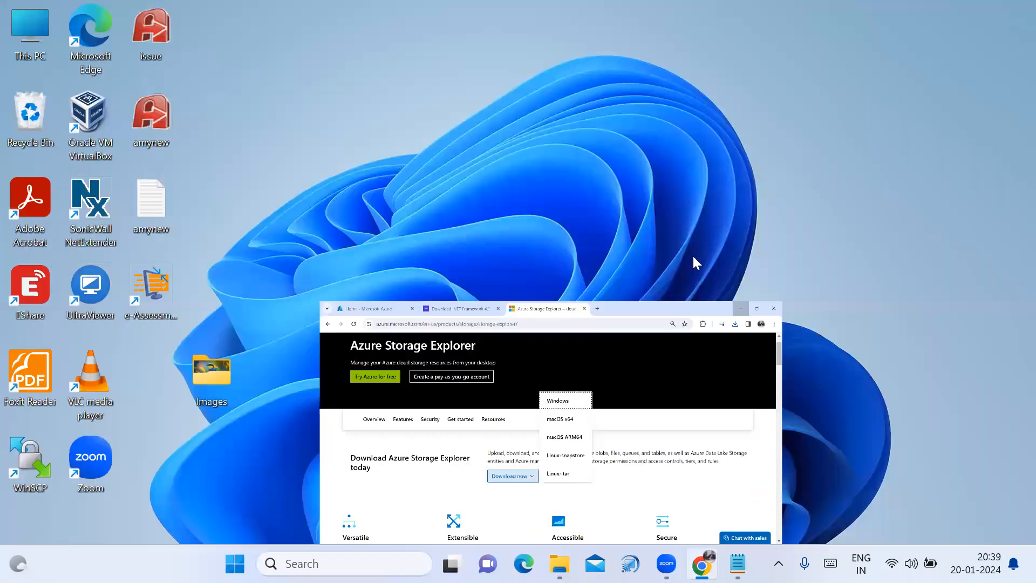
left_click(560, 564)
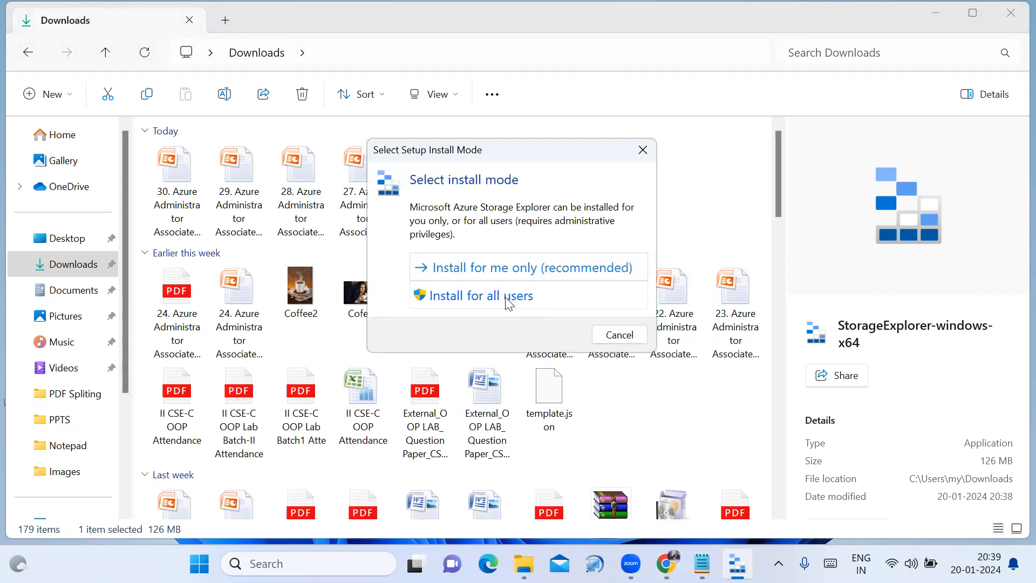
left_click(507, 301)
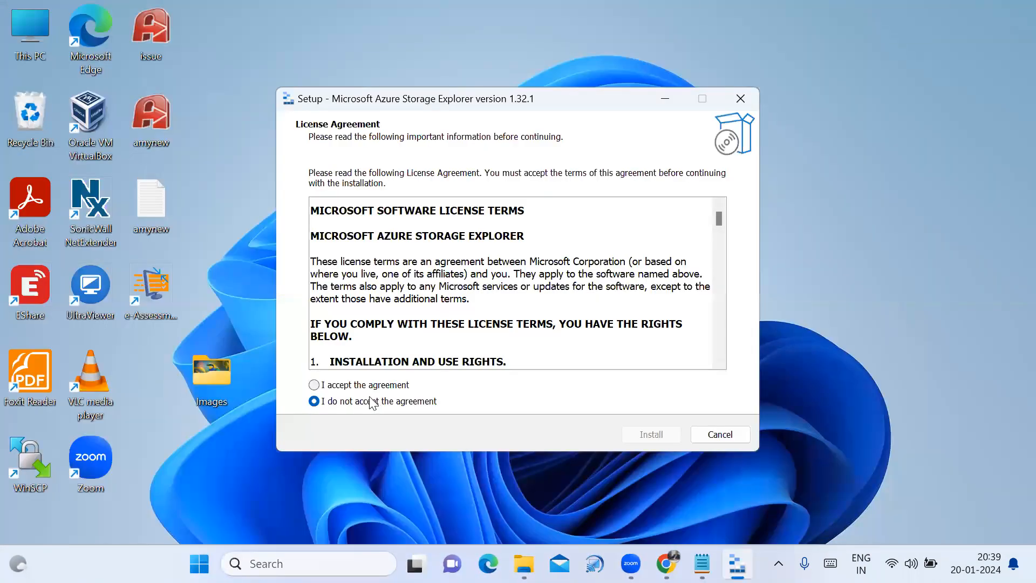
Step: Accept the license agreement, install Storage Explorer with the default destination and Start menu folders, and launch it on finishing
left_click(346, 386)
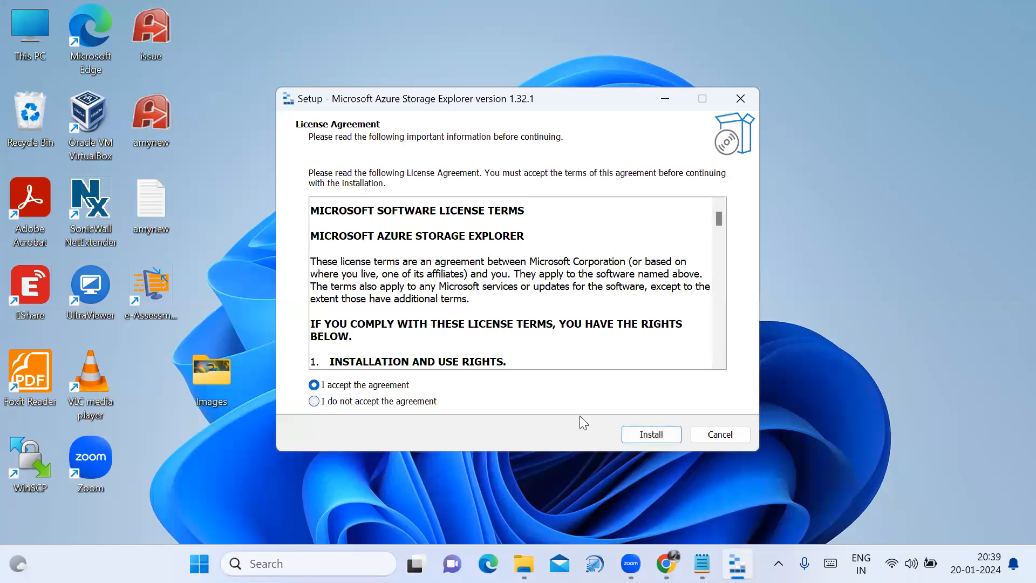
left_click(643, 436)
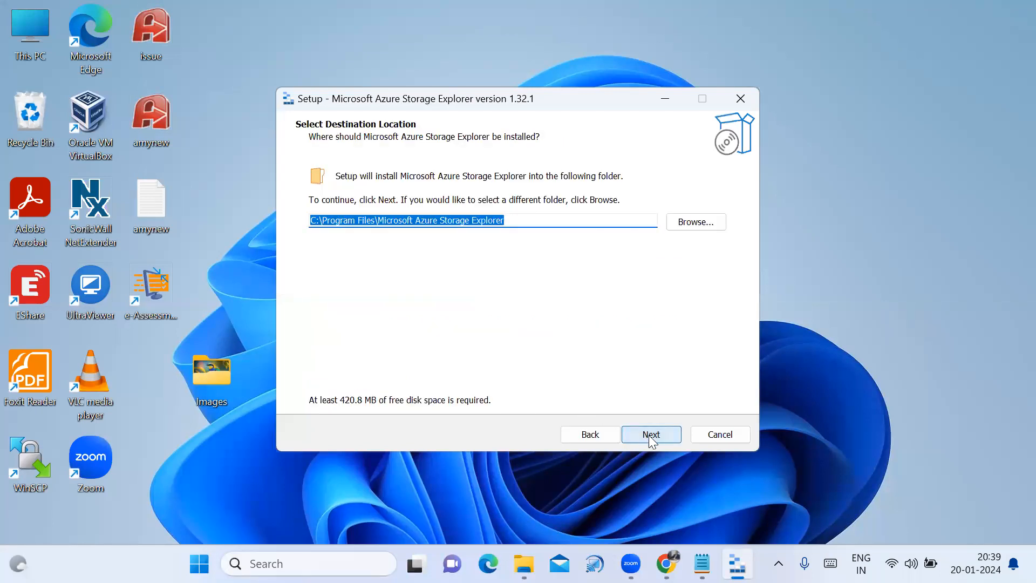
left_click(652, 436)
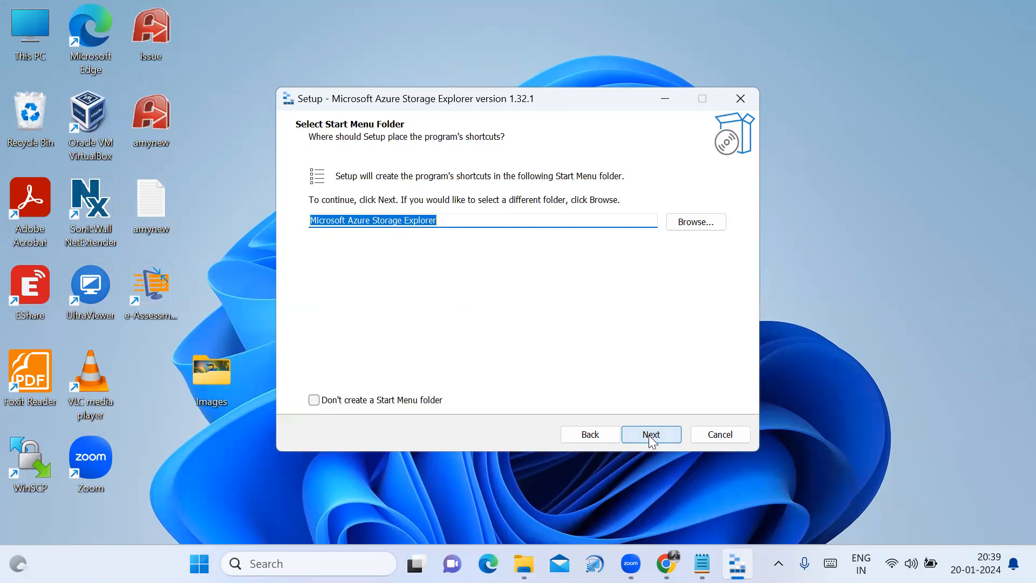
left_click(651, 437)
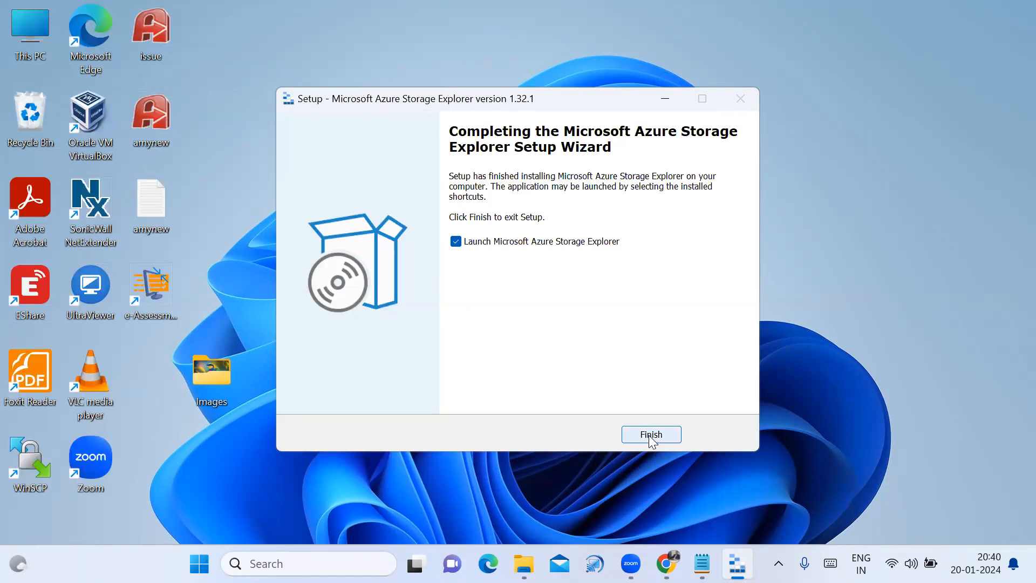
left_click(652, 442)
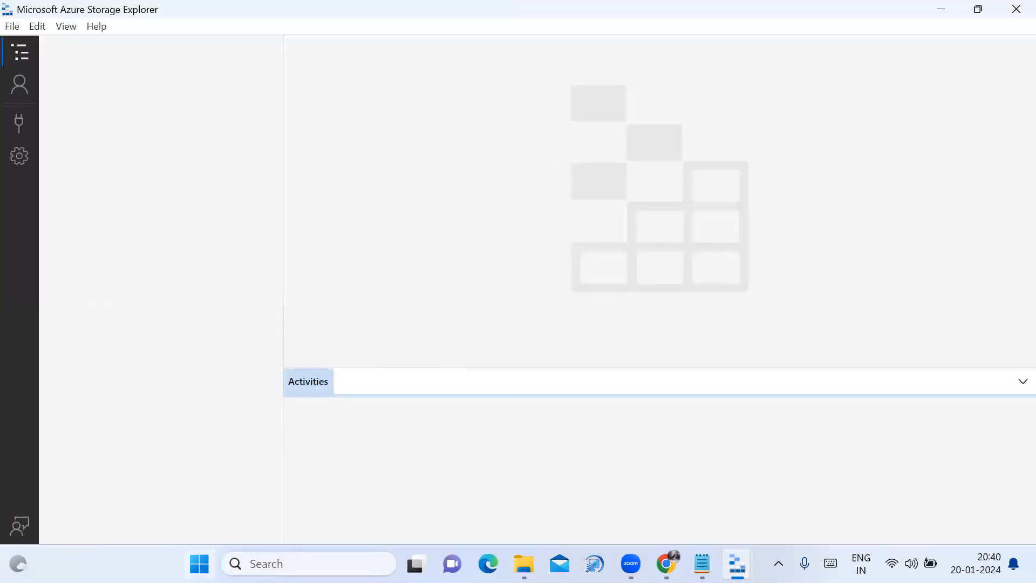
Step: Search the installed Windows apps for "storag" to locate Microsoft Azure Storage Explorer, then return to its window
left_click(199, 564)
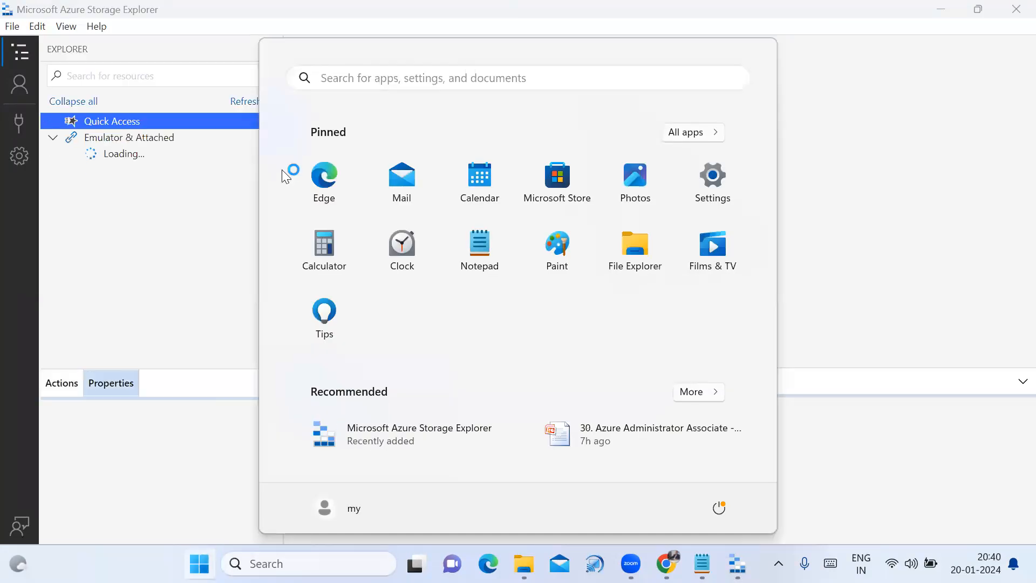
left_click(372, 78)
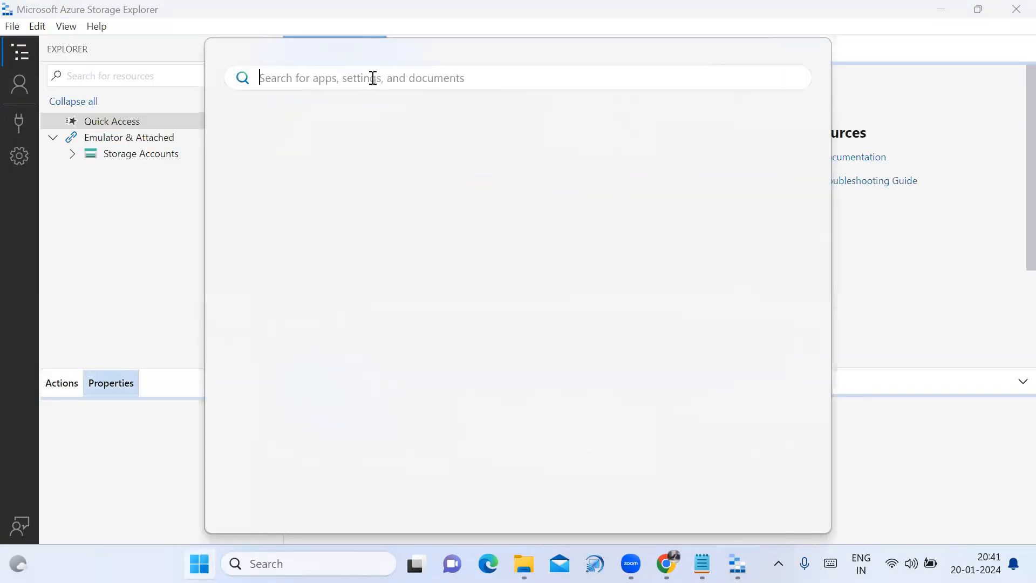
type("stio")
key("BackSpace")
key("BackSpace")
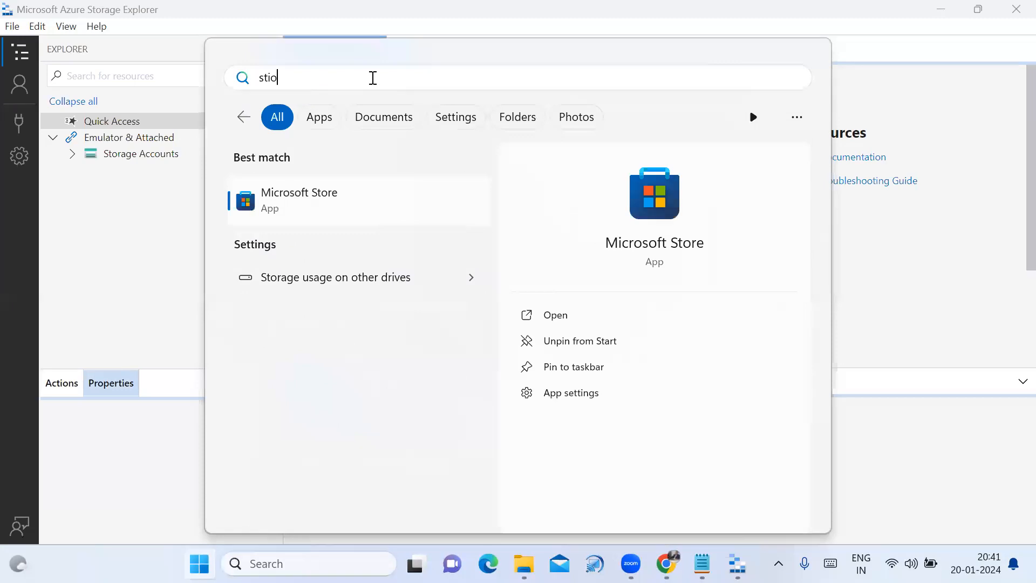
type("orag")
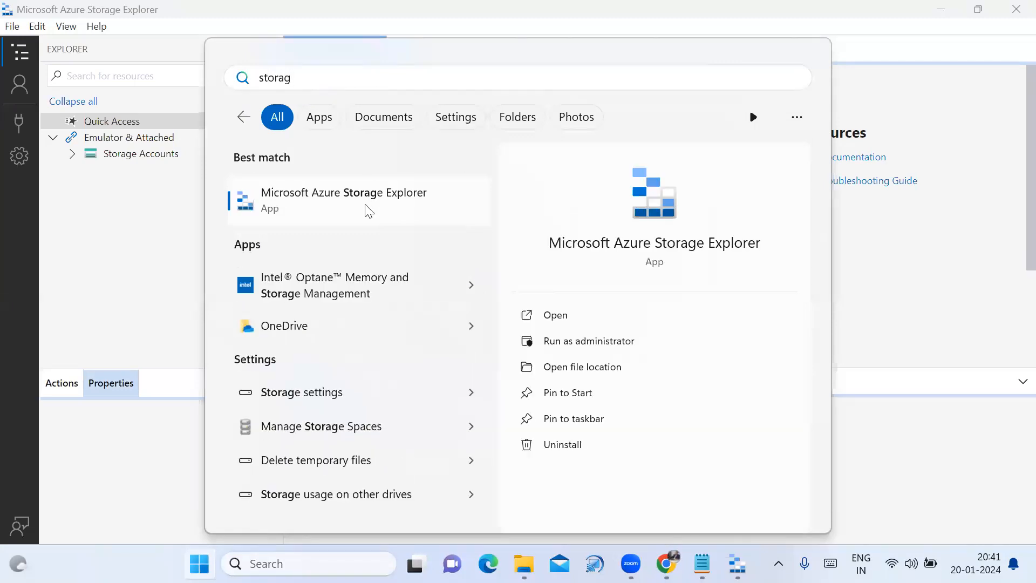
left_click(858, 92)
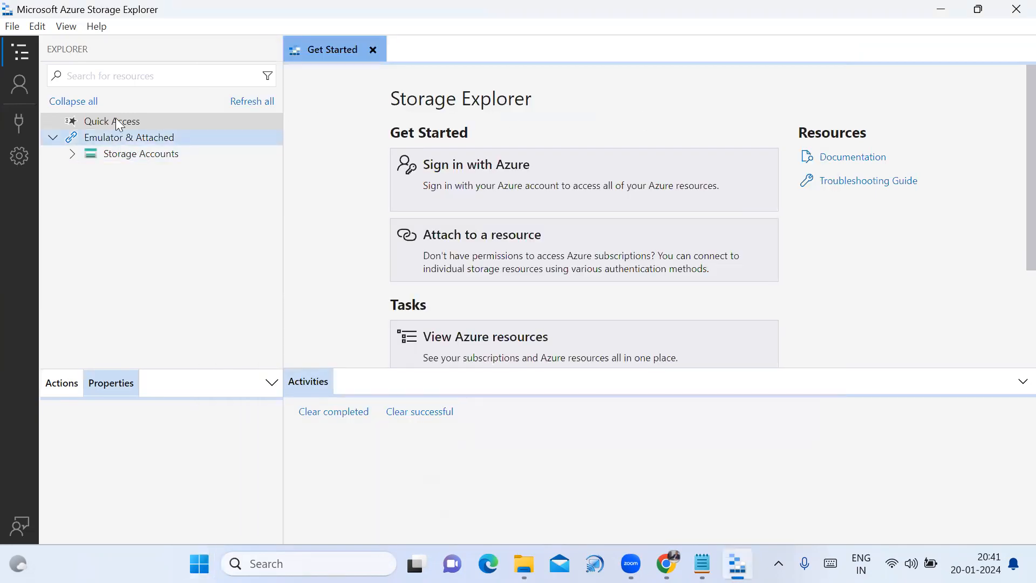
left_click(768, 3)
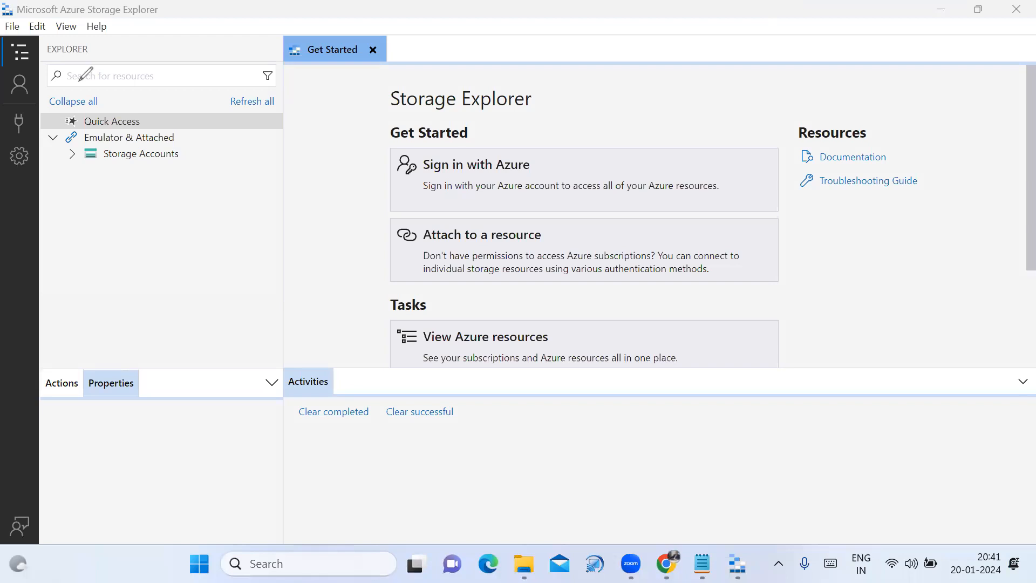
left_click_drag(15, 100, 117, 63)
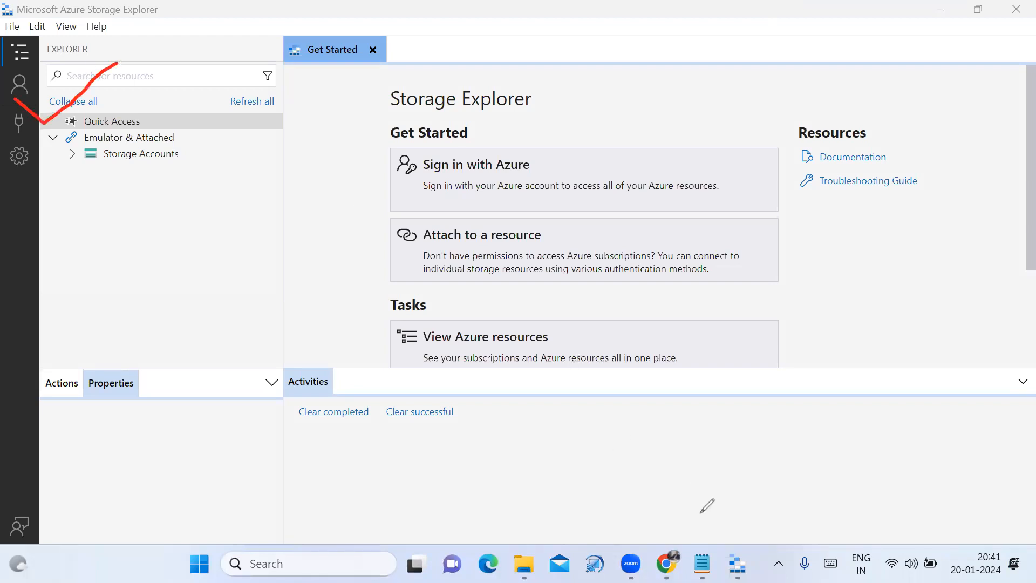
left_click(686, 537)
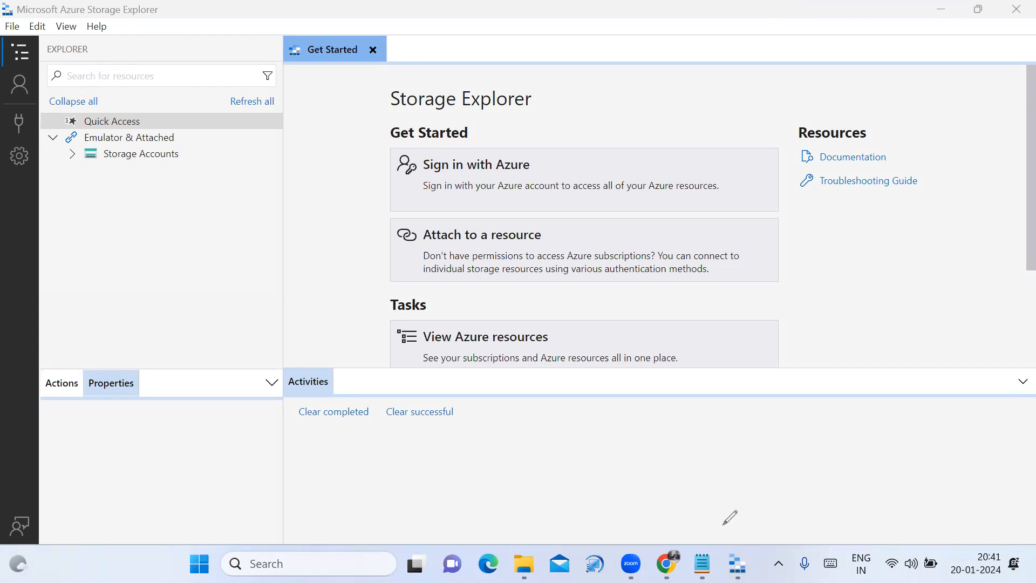
Step: Sign in to the Azure environment with the already signed-in Microsoft account and show it in Account Management
left_click(20, 87)
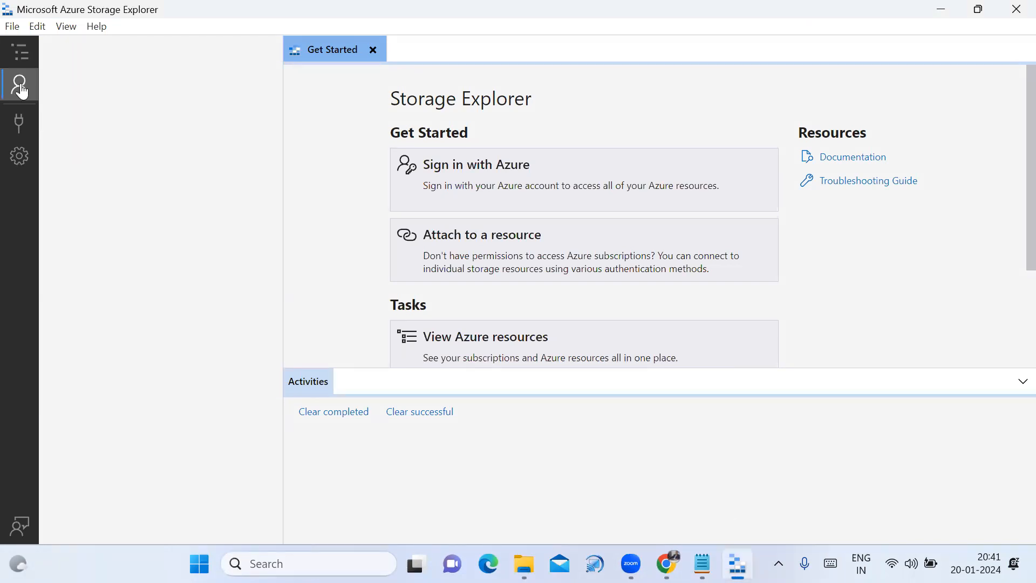
left_click(466, 178)
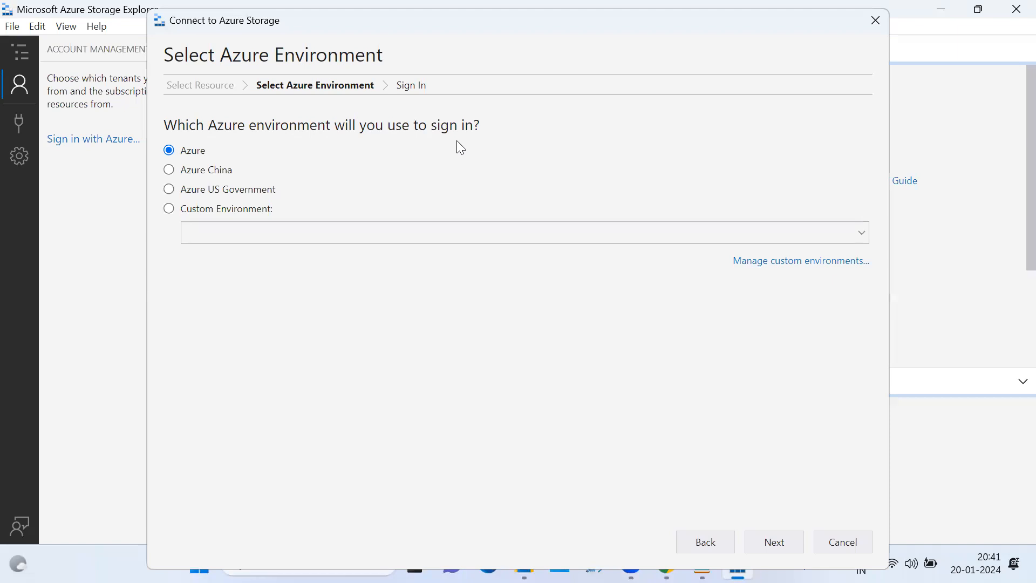
left_click(776, 544)
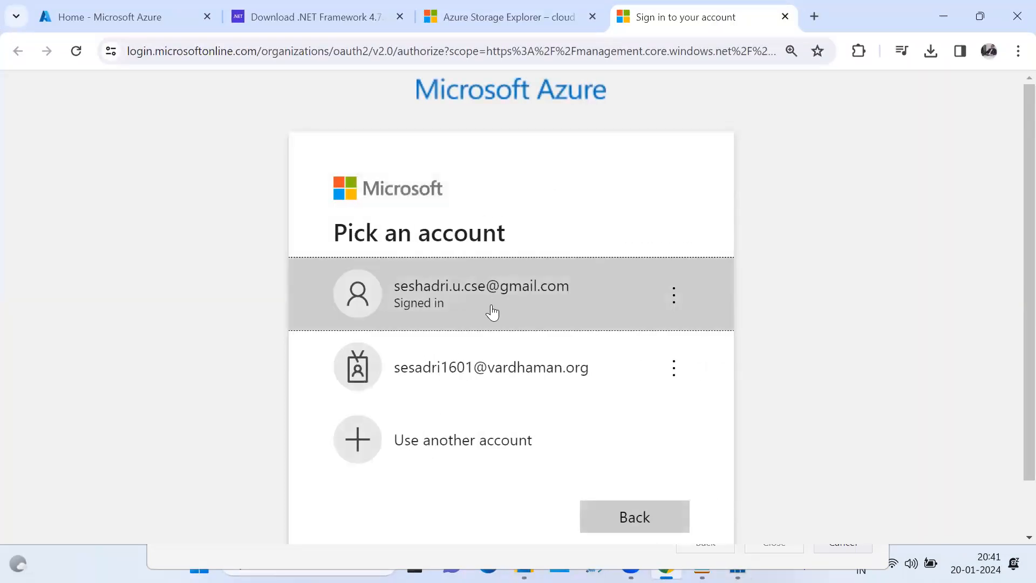
left_click(96, 8)
left_click(626, 10)
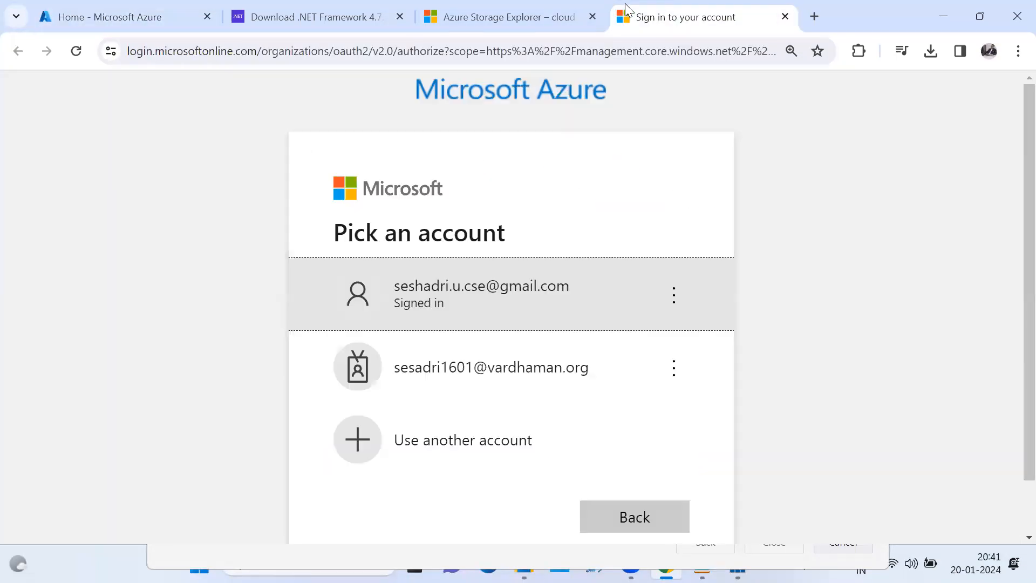
left_click(507, 294)
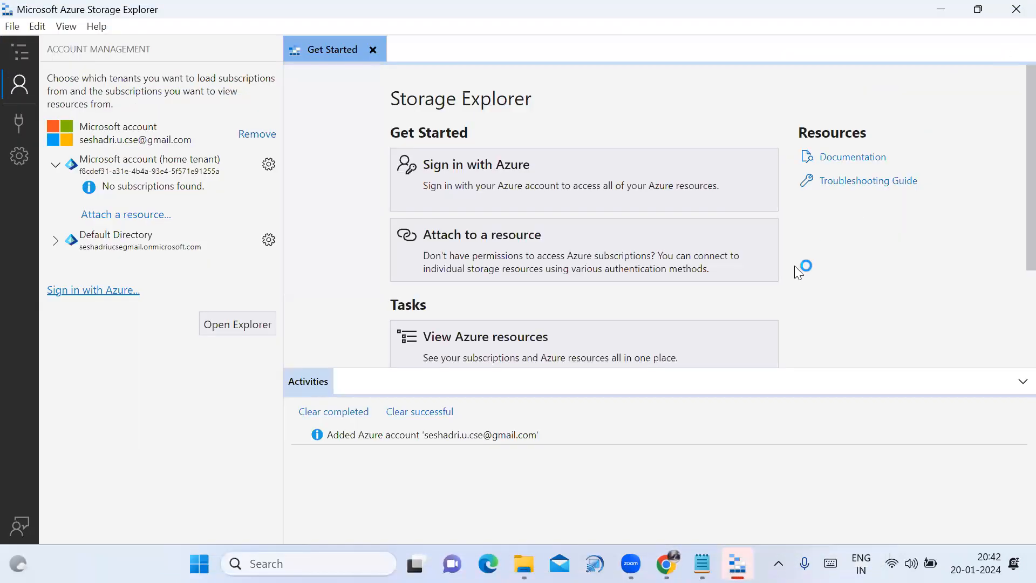
left_click(19, 93)
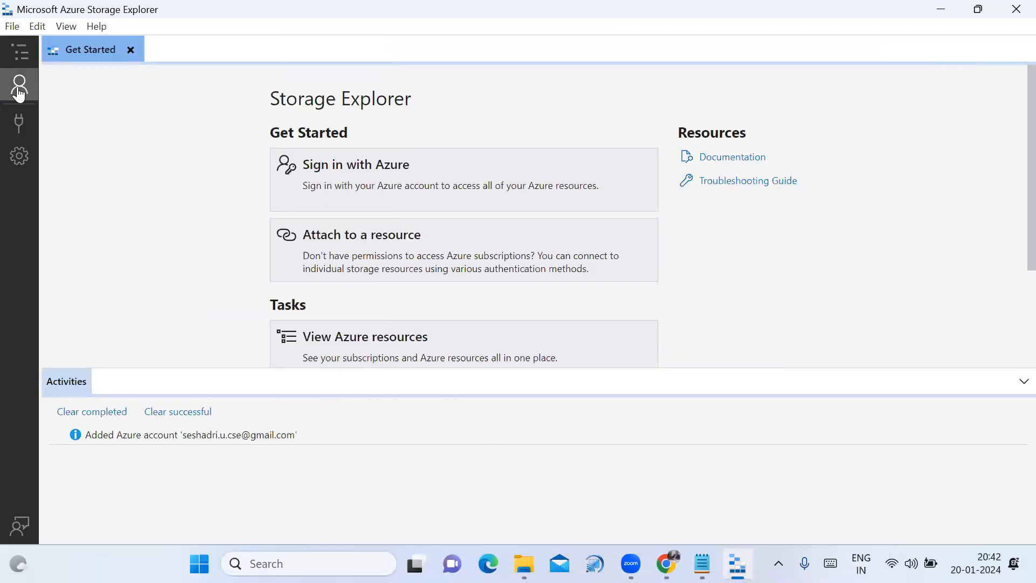
left_click(19, 93)
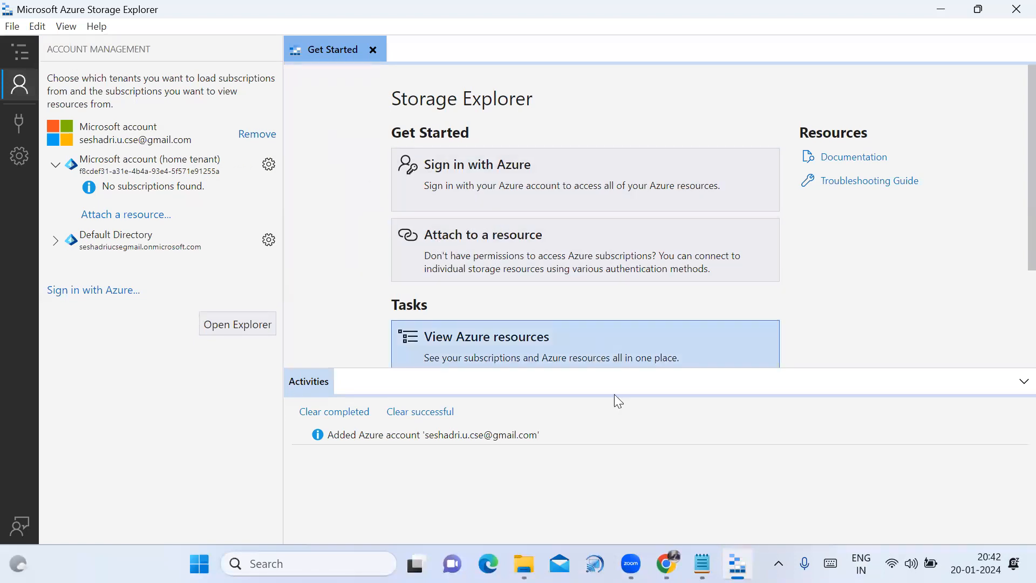
Step: Switch to the Azure portal in Chrome, review the resource groups list, and return to the portal home page
mouse_move(667, 563)
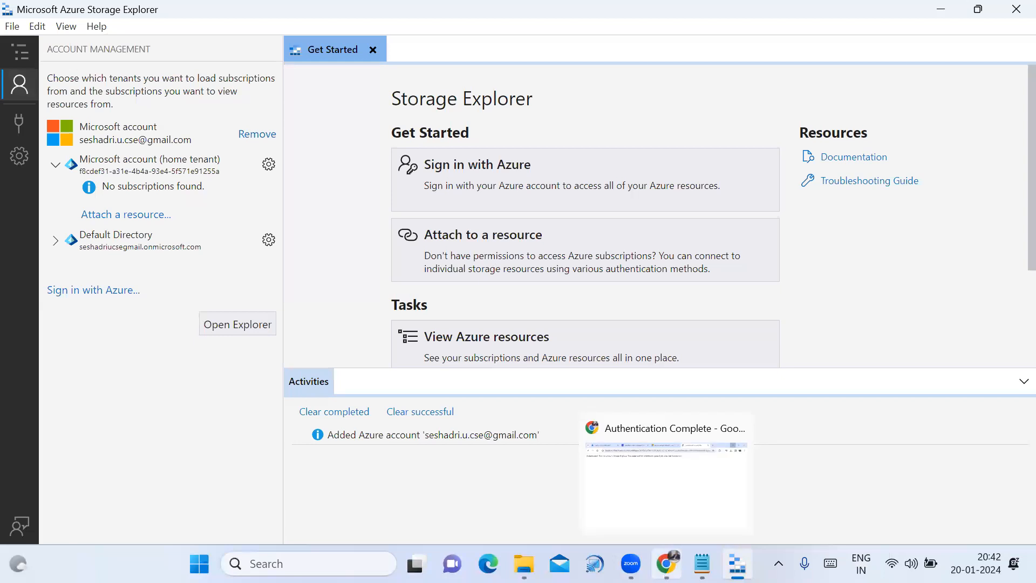
left_click(666, 475)
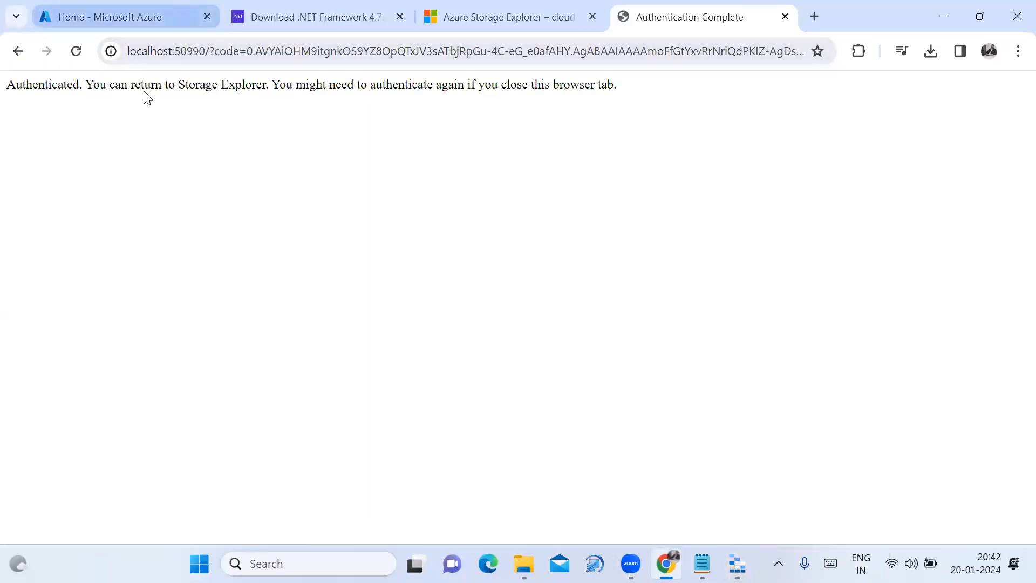
key("ctrl+1")
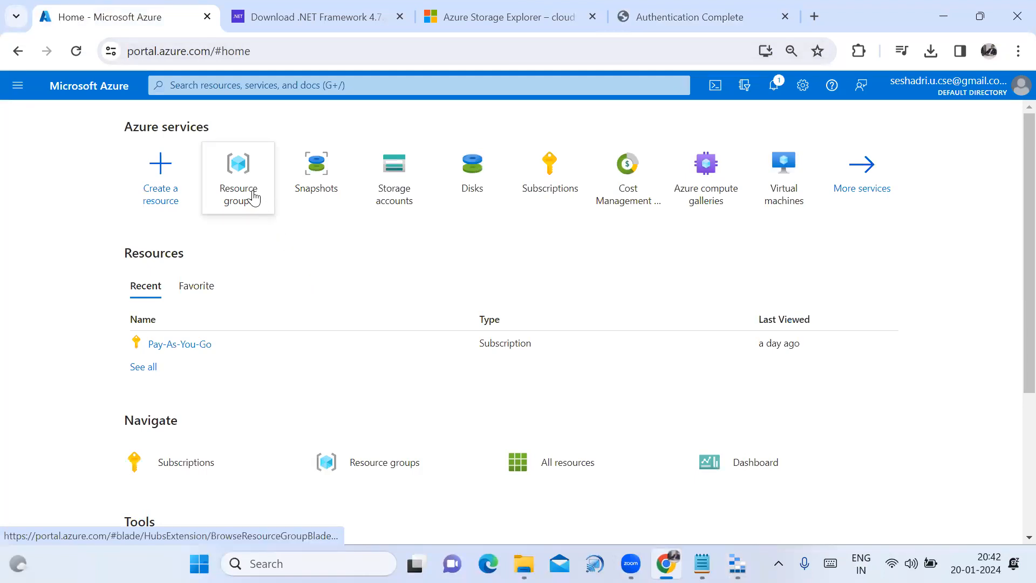
mouse_move(253, 198)
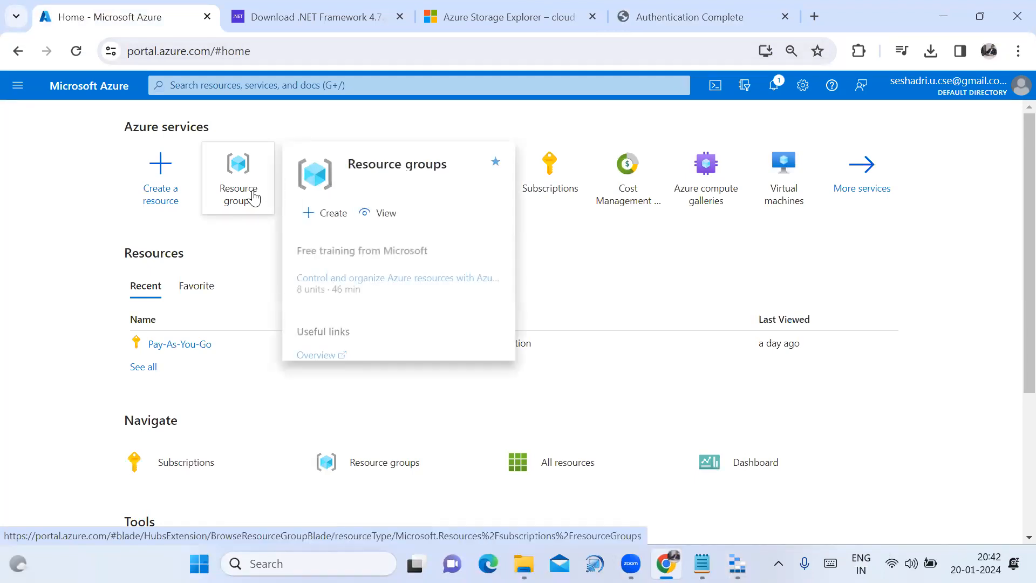
left_click(253, 195)
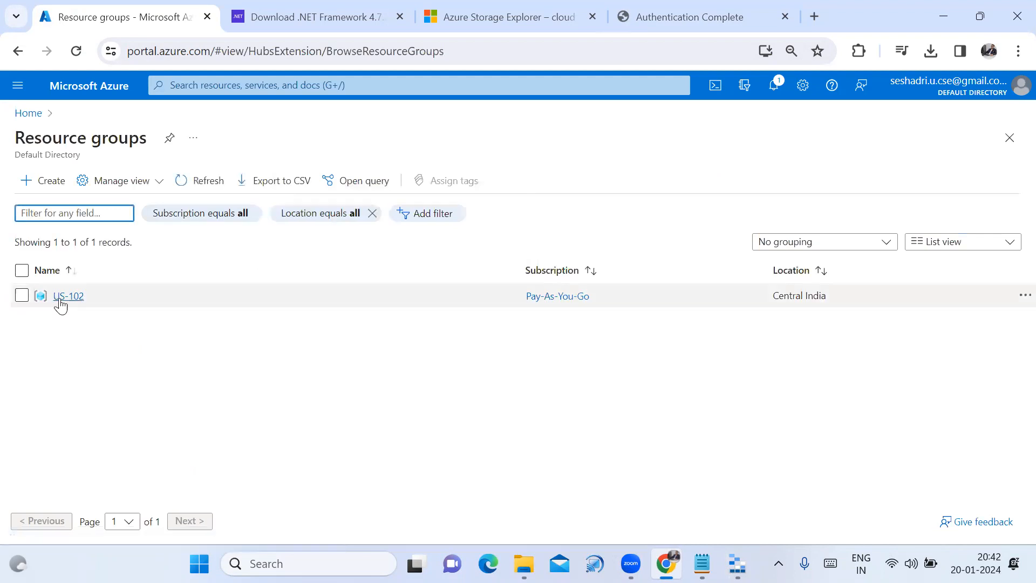
left_click(34, 122)
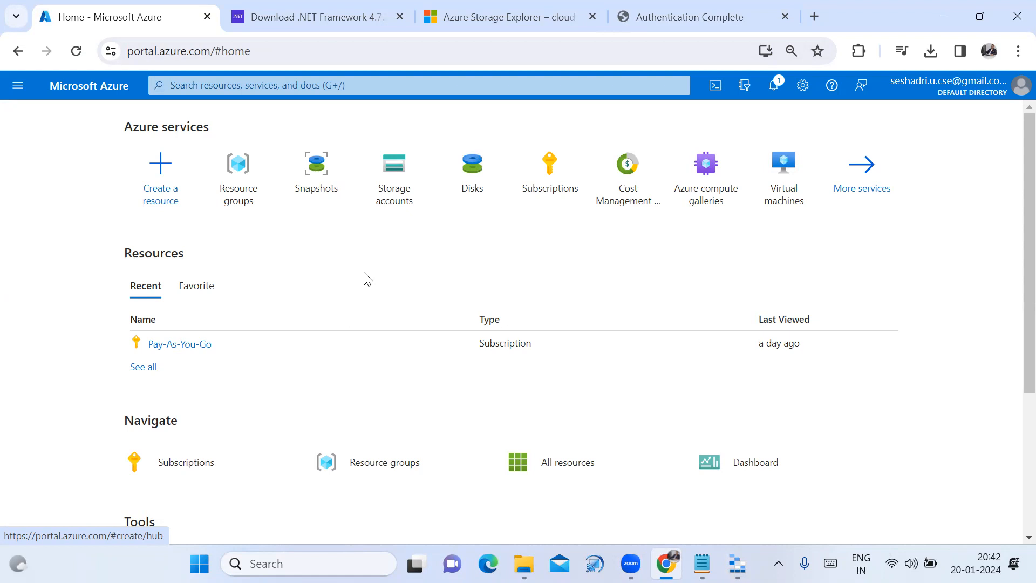
Step: Search the Azure portal for "stor" and open the Storage accounts service
left_click(302, 86)
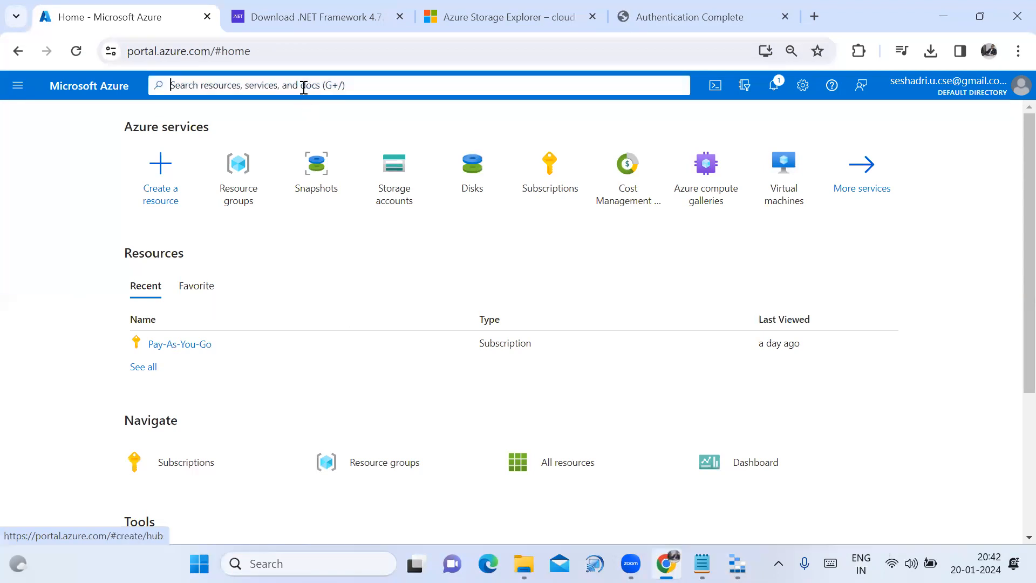
type("stor")
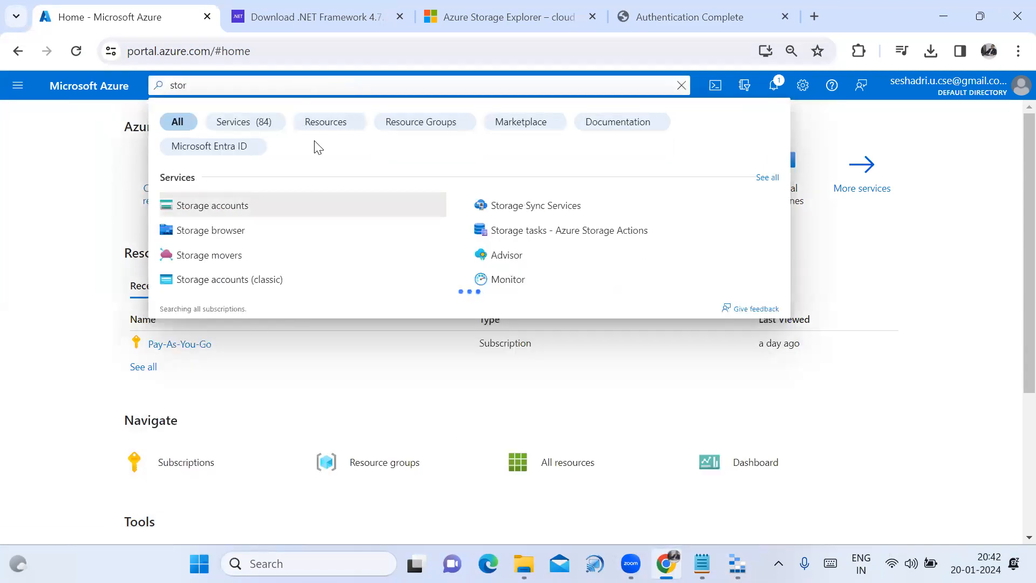
left_click(245, 210)
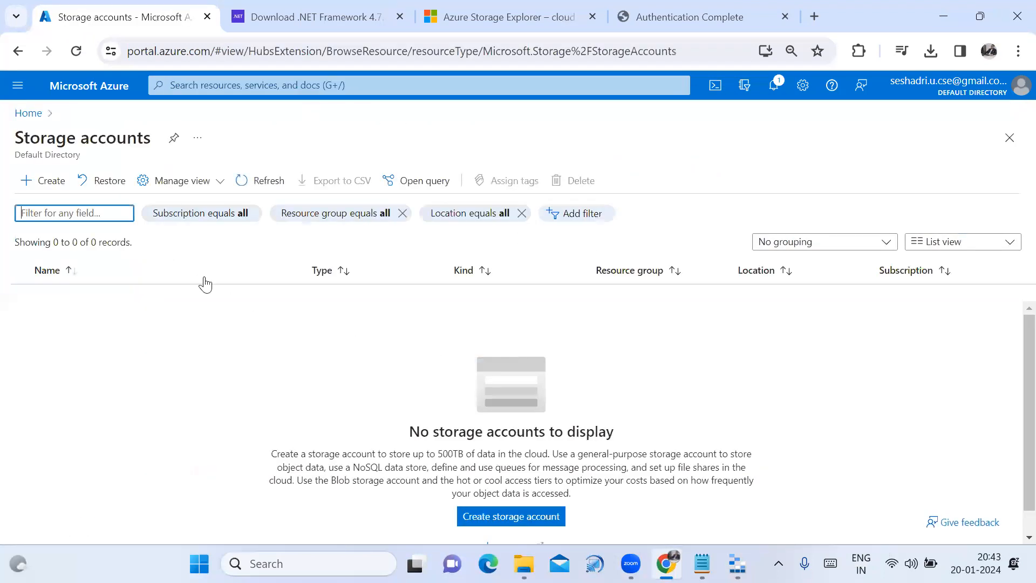
Step: Start creating a storage account and enter the owner's first name followed by "cse" as its name
left_click(48, 193)
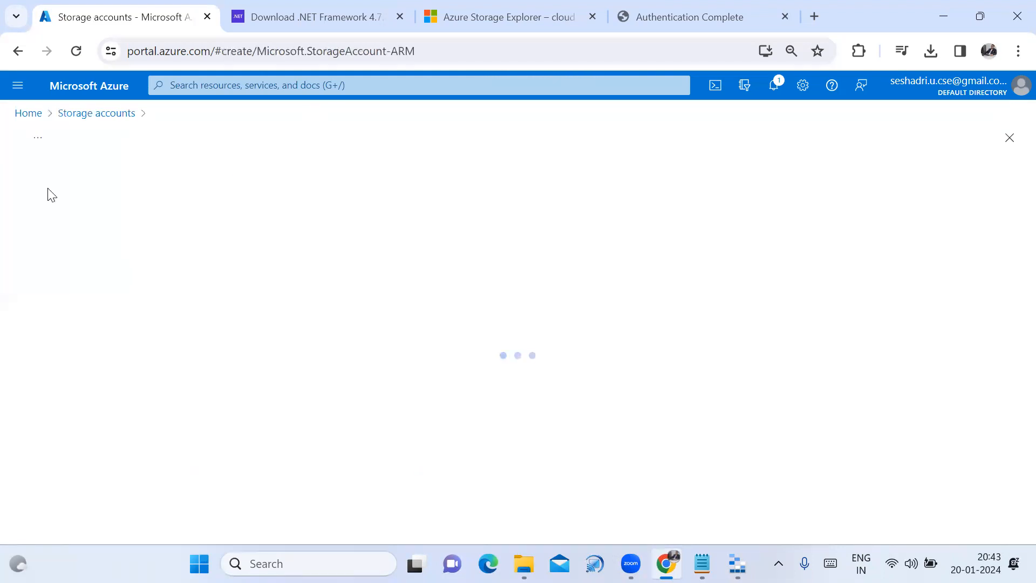
scroll(643, 347, "down", 2)
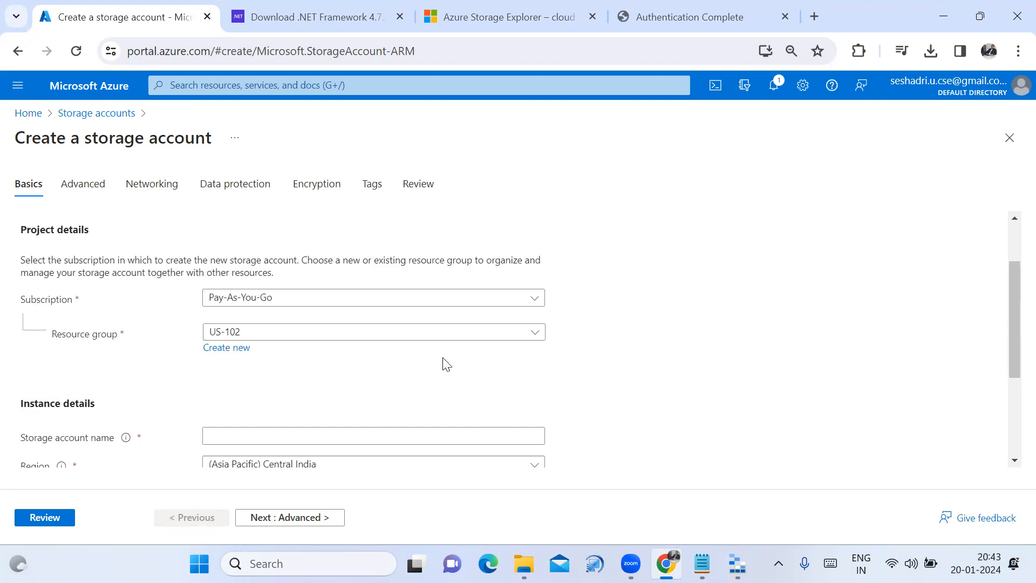
scroll(357, 378, "down", 1)
left_click(349, 360)
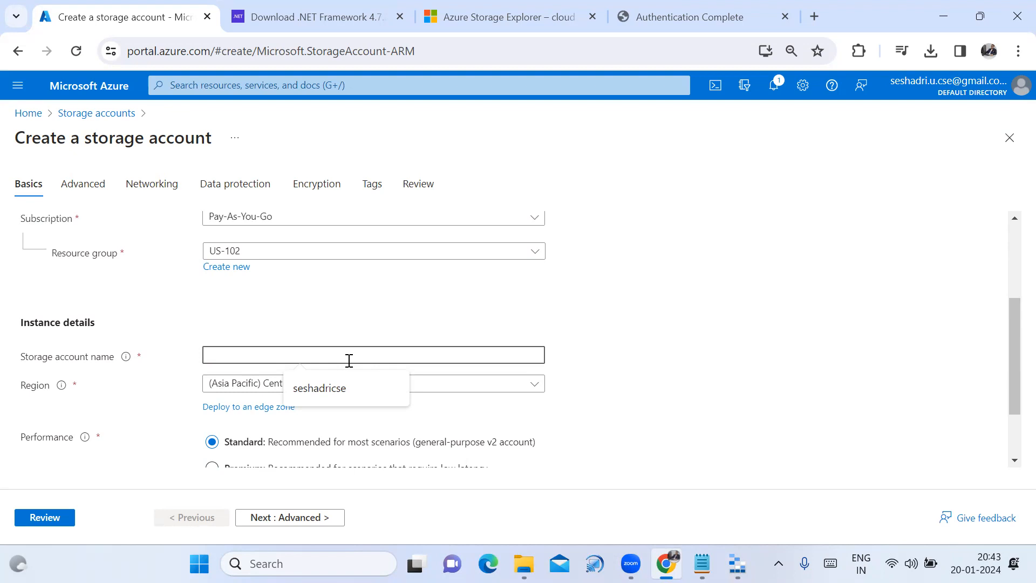
type("hadri")
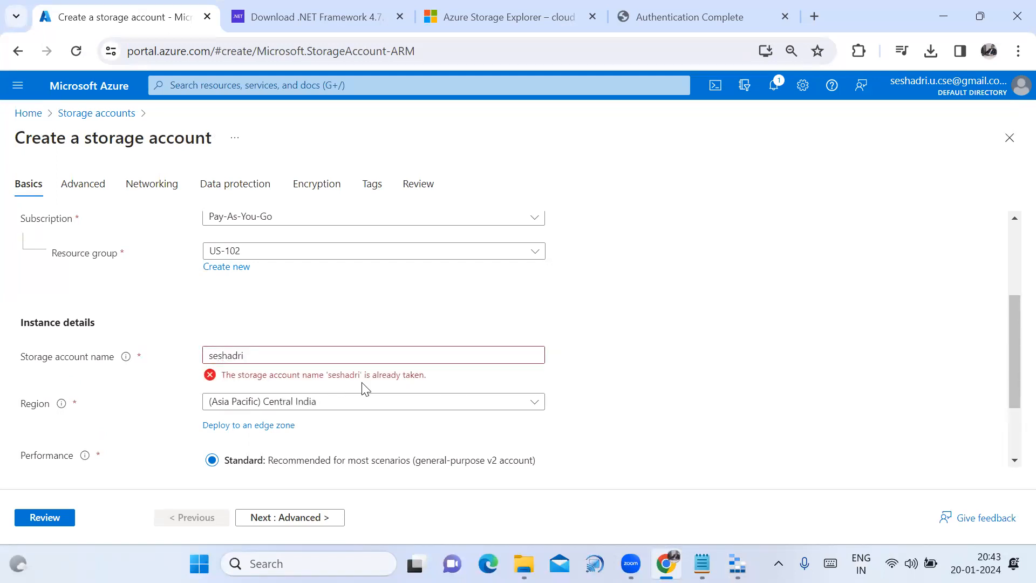
left_click(360, 355)
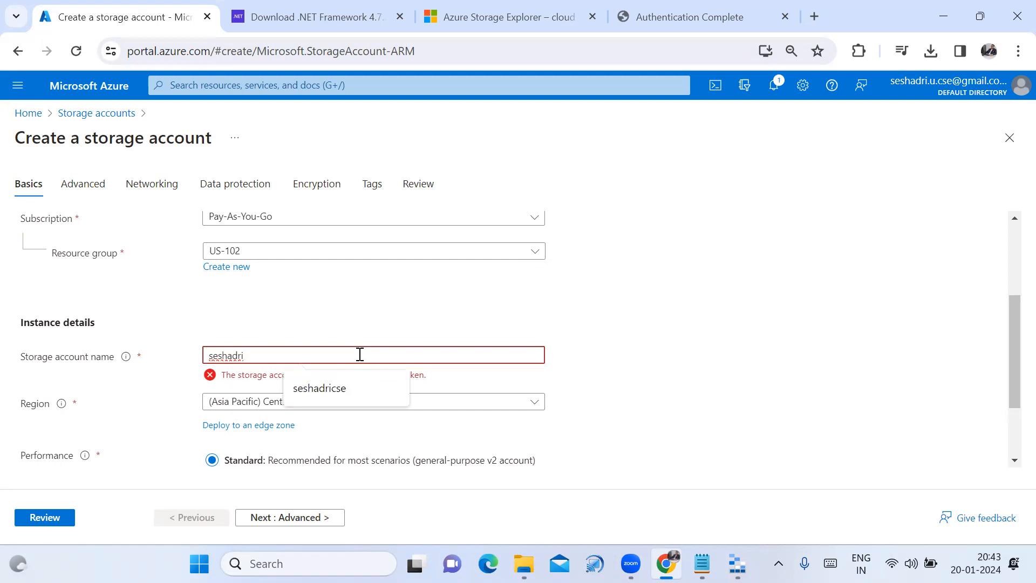
type("cse")
left_click(596, 320)
scroll(616, 371, "down", 2)
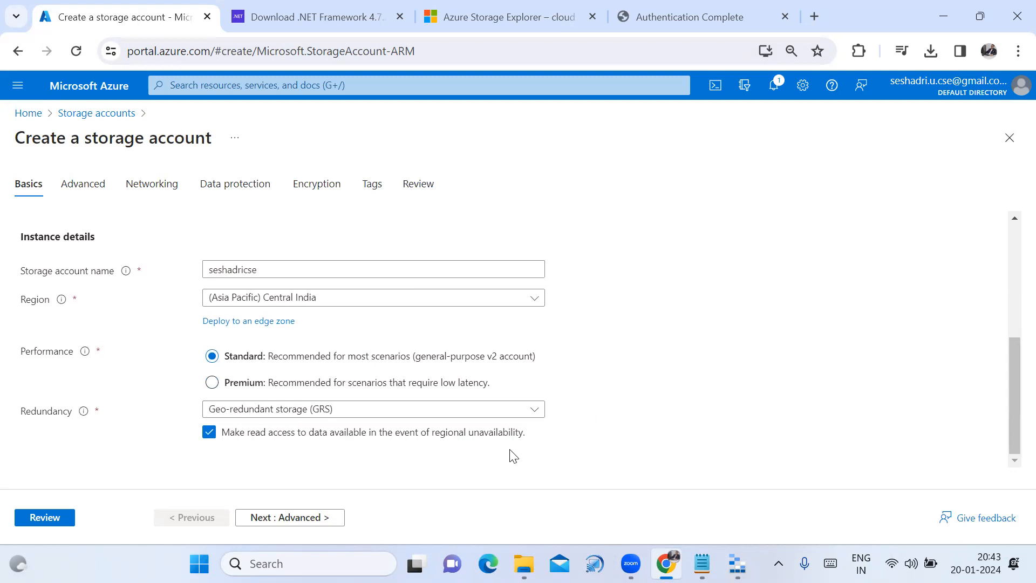
Step: Allow enabling anonymous access on individual containers in the advanced settings, then review and create the storage account
left_click(306, 520)
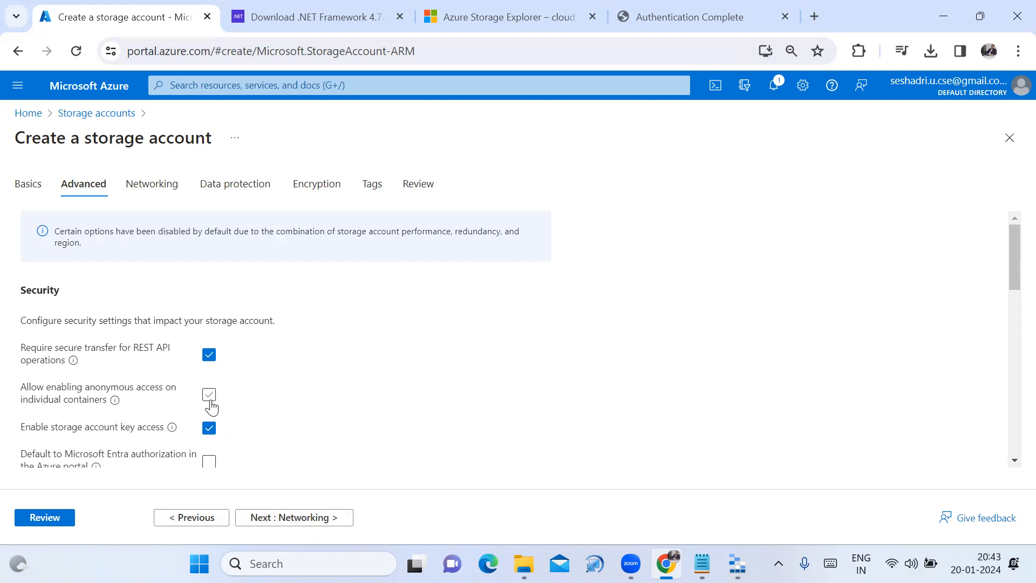
left_click(210, 402)
left_click(45, 519)
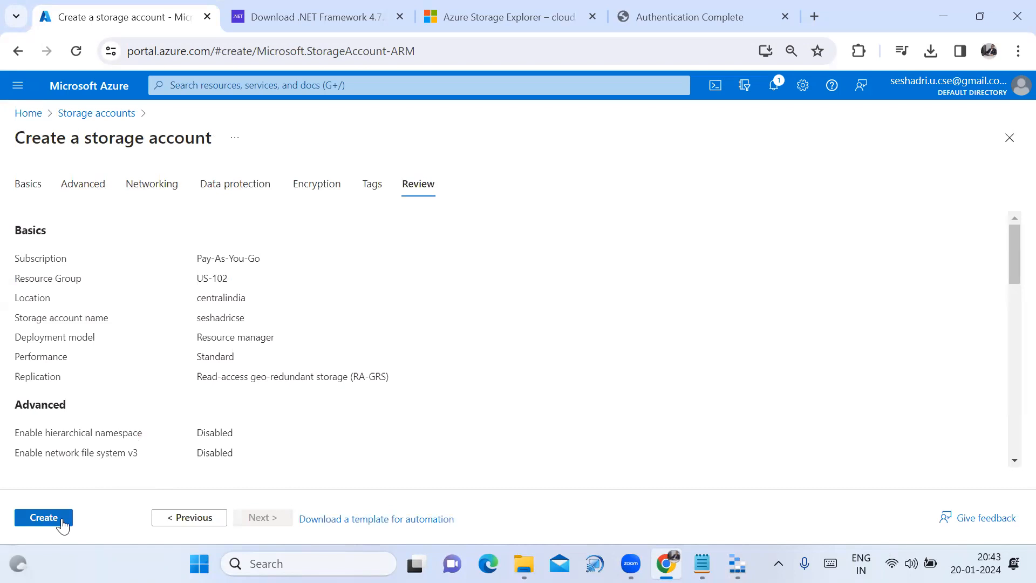
left_click(60, 520)
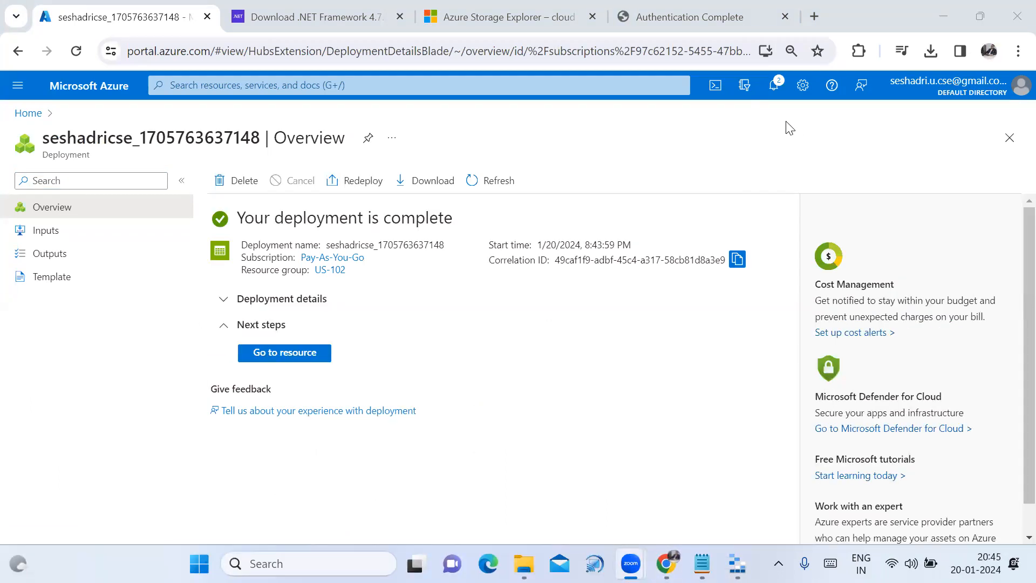
Step: Check the deployment notification and open the new storage account from the Storage accounts list
left_click(773, 87)
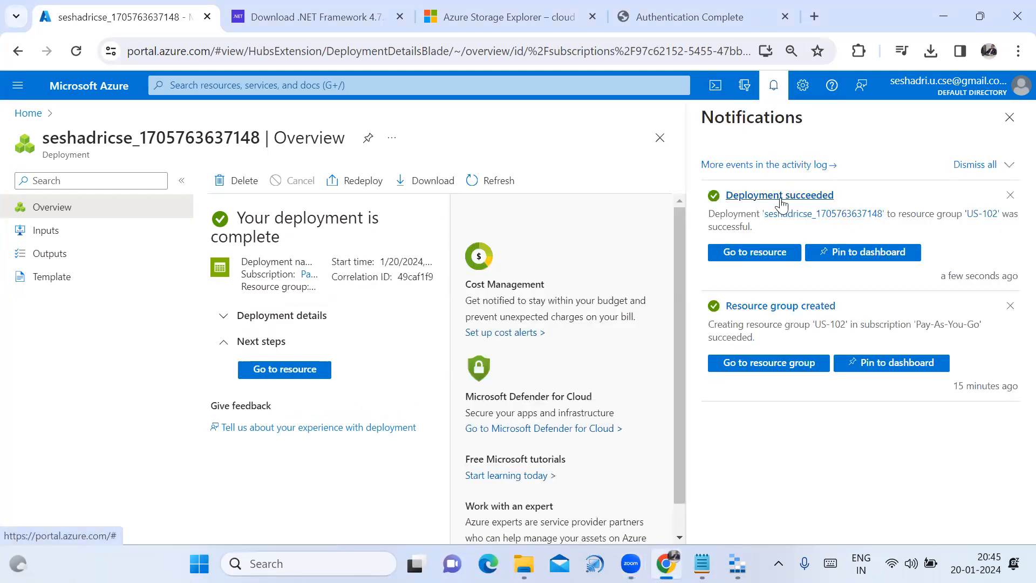
left_click(1010, 117)
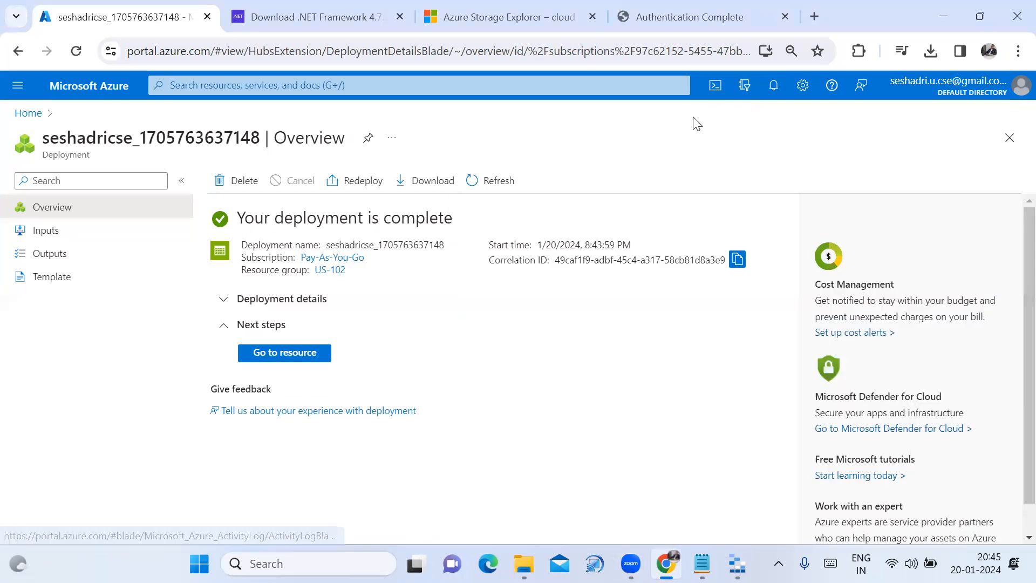
left_click(31, 115)
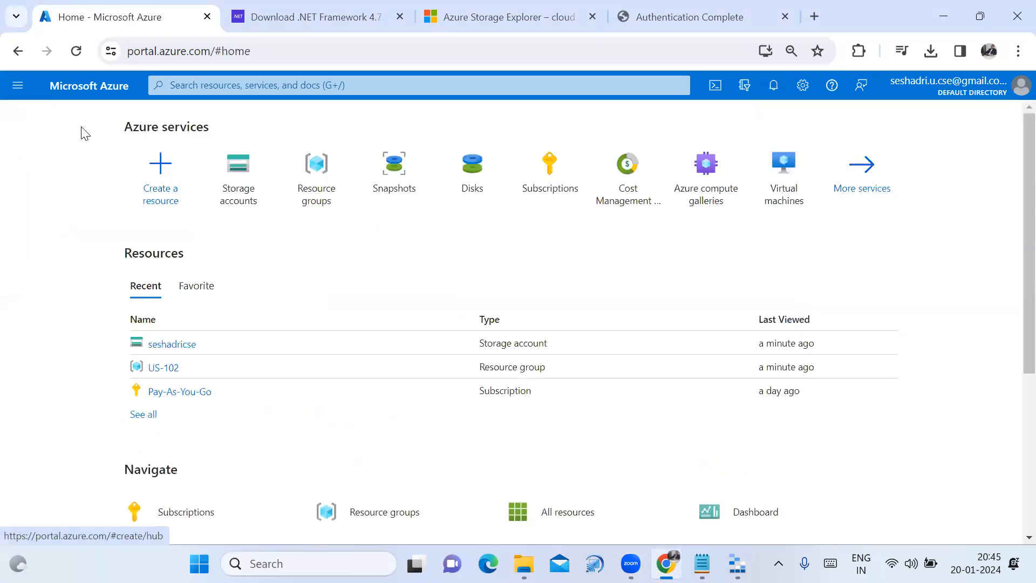
left_click(256, 194)
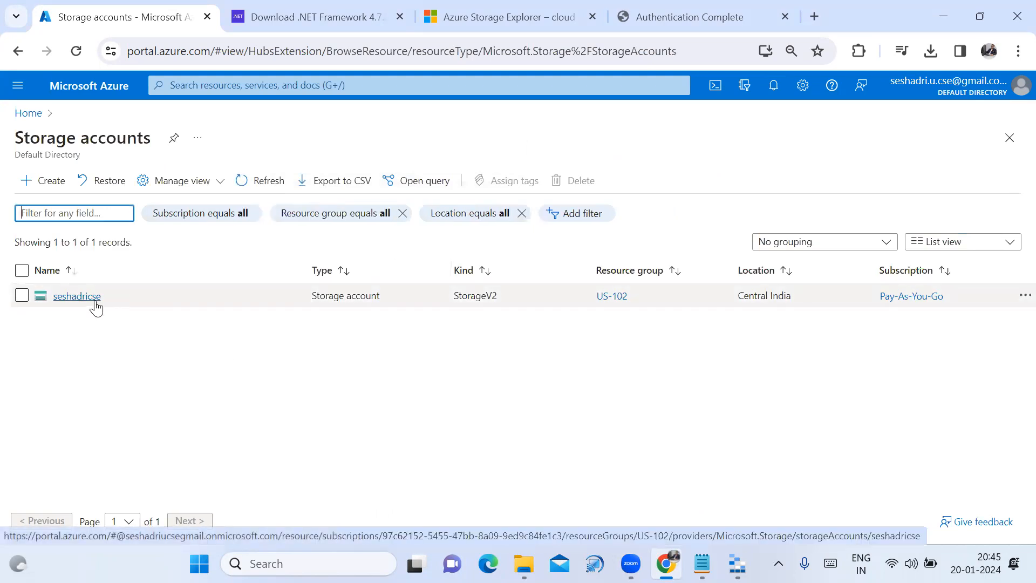
left_click(96, 307)
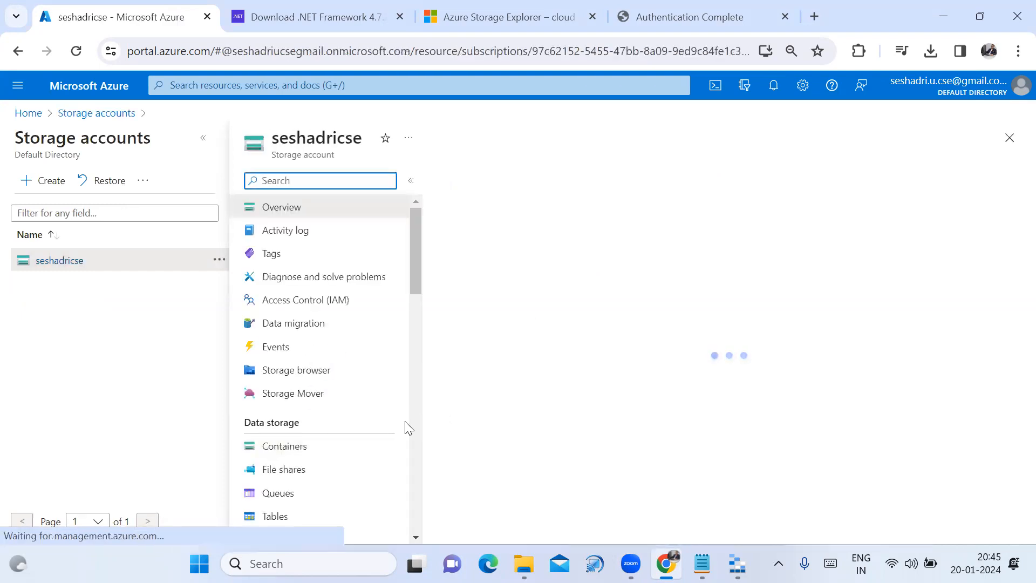
key("ctrl+plus")
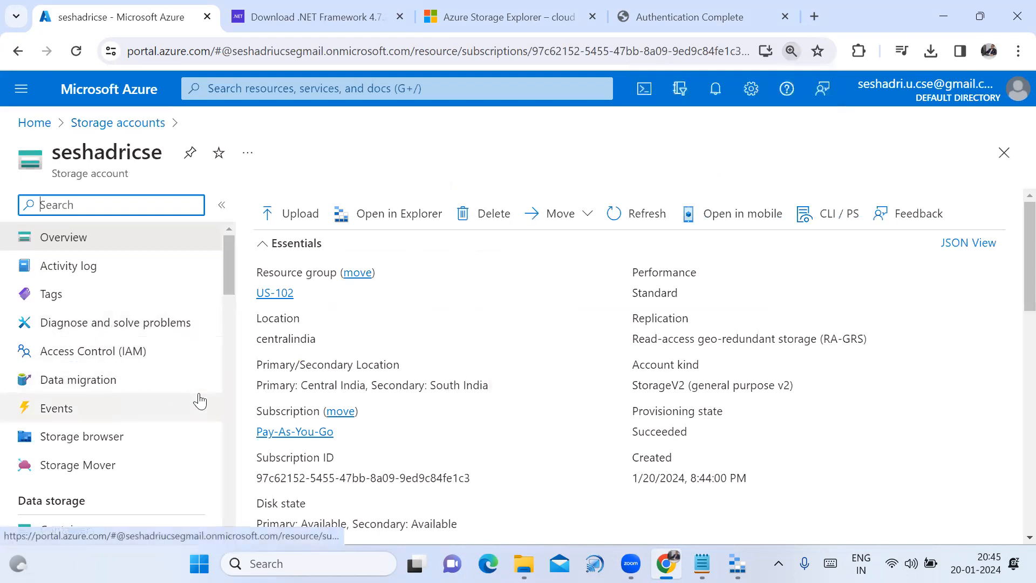
Step: Add a container named with the owner's first name to the storage account, with Blob (anonymous read access for blobs only) access
scroll(197, 402, "down", 3)
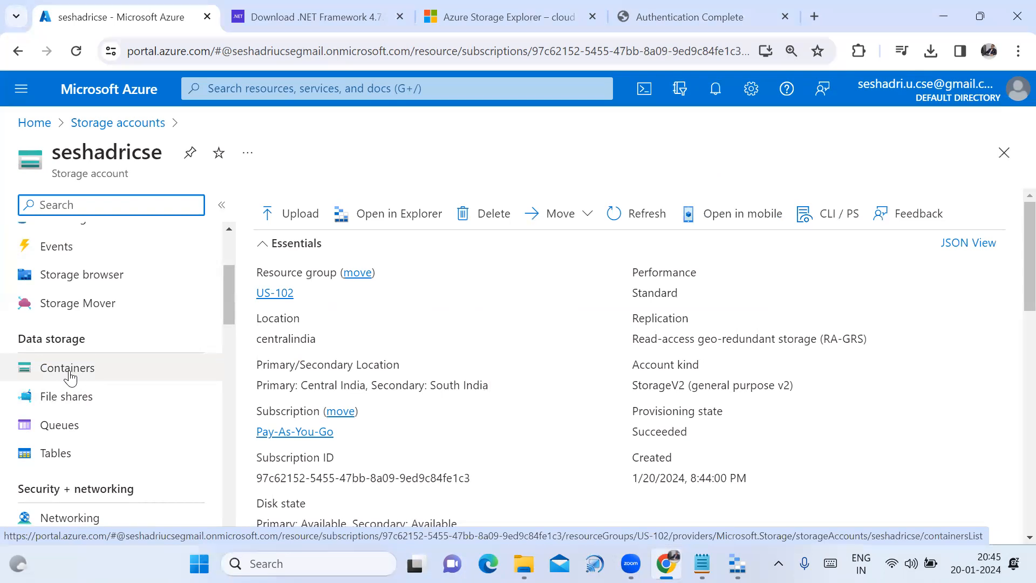
left_click(69, 370)
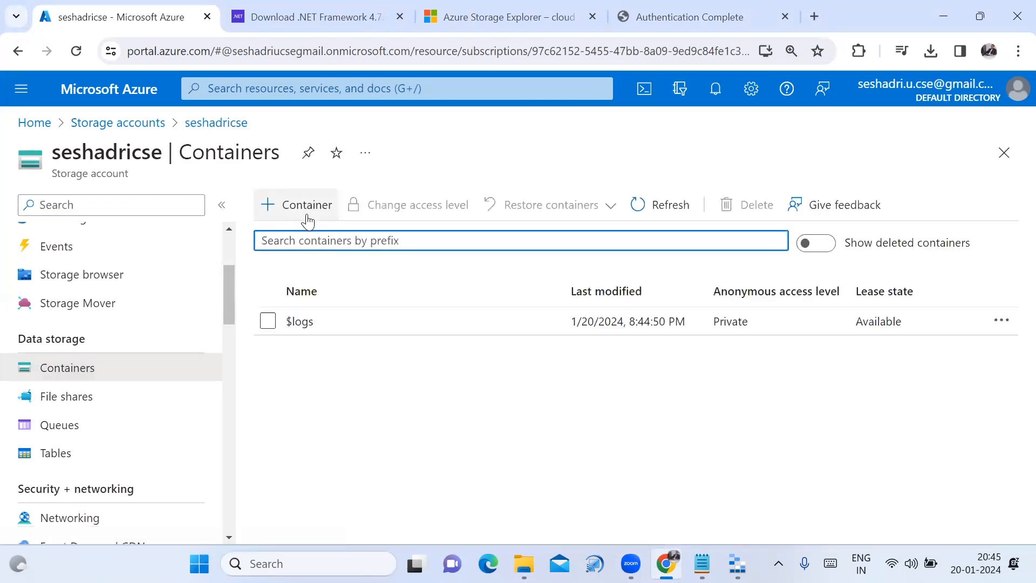
left_click(307, 216)
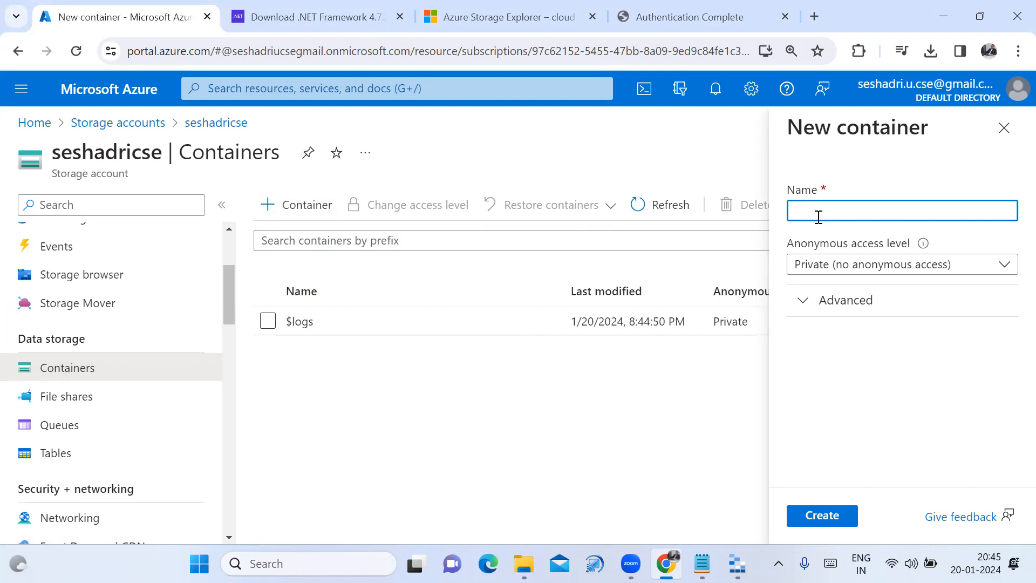
type("seshadri")
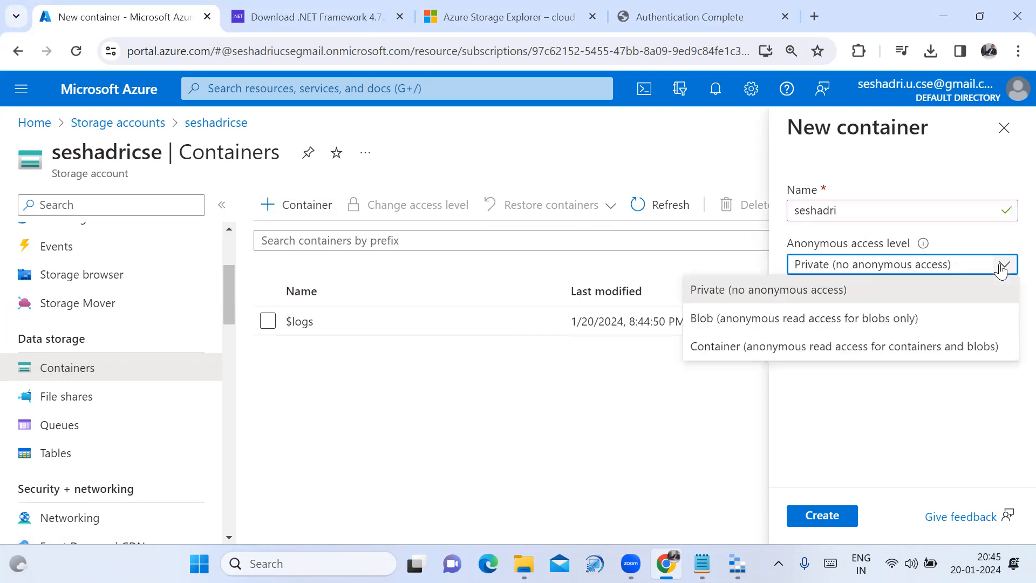
left_click(912, 321)
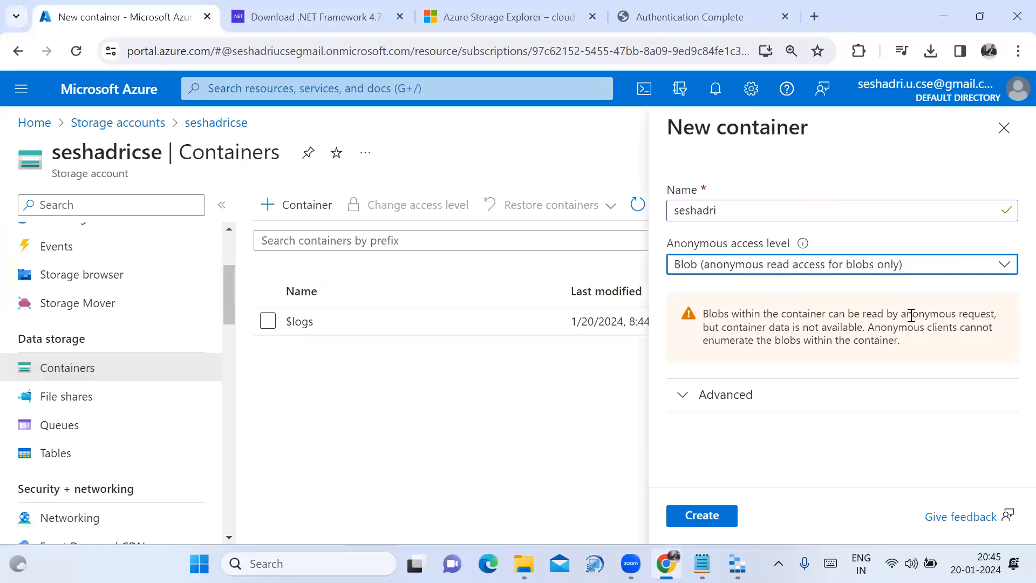
left_click(706, 513)
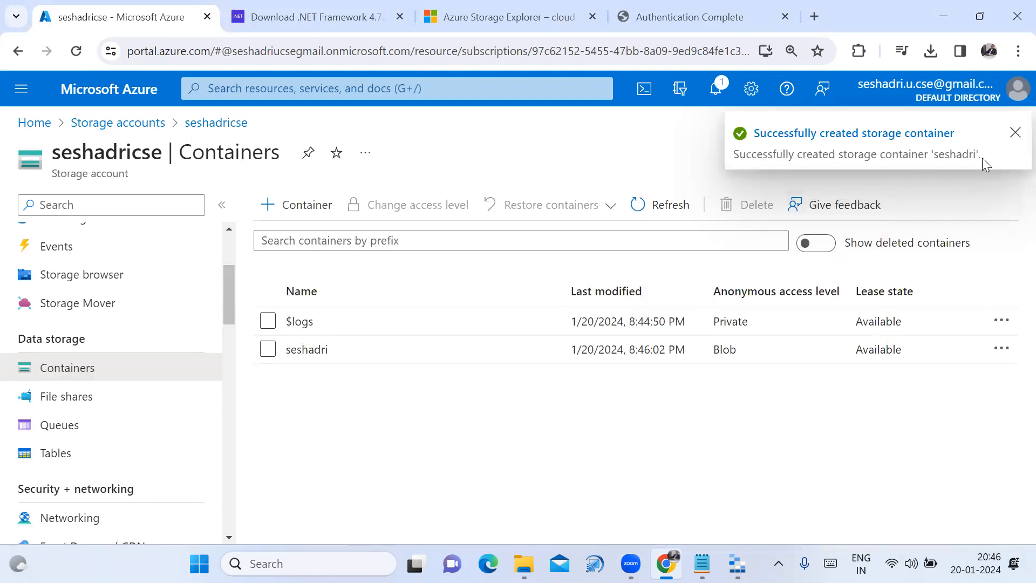
left_click(1015, 133)
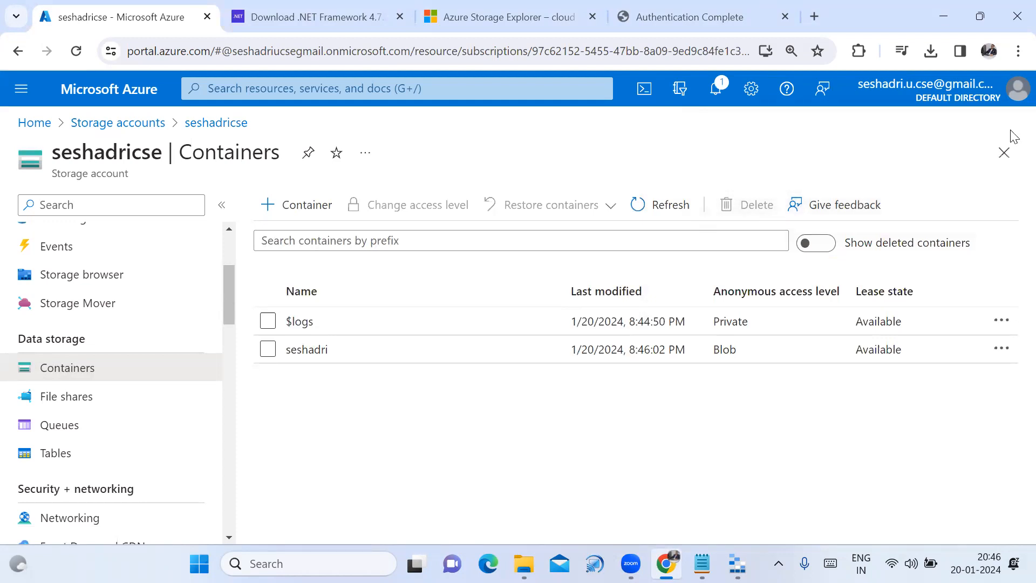
Step: Open the new container and browse to the Images folder on the Desktop for files to upload
left_click(306, 350)
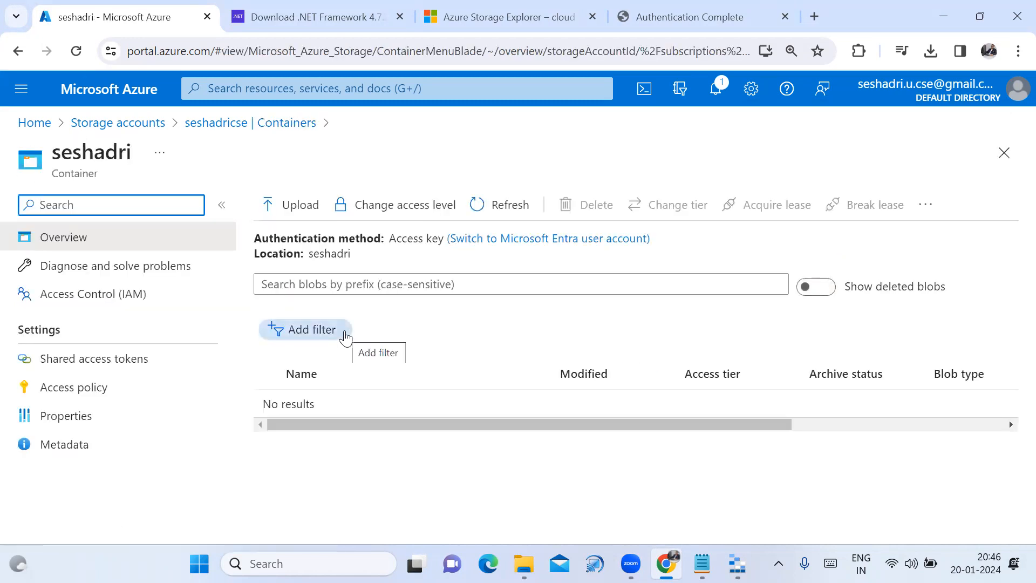
left_click(297, 211)
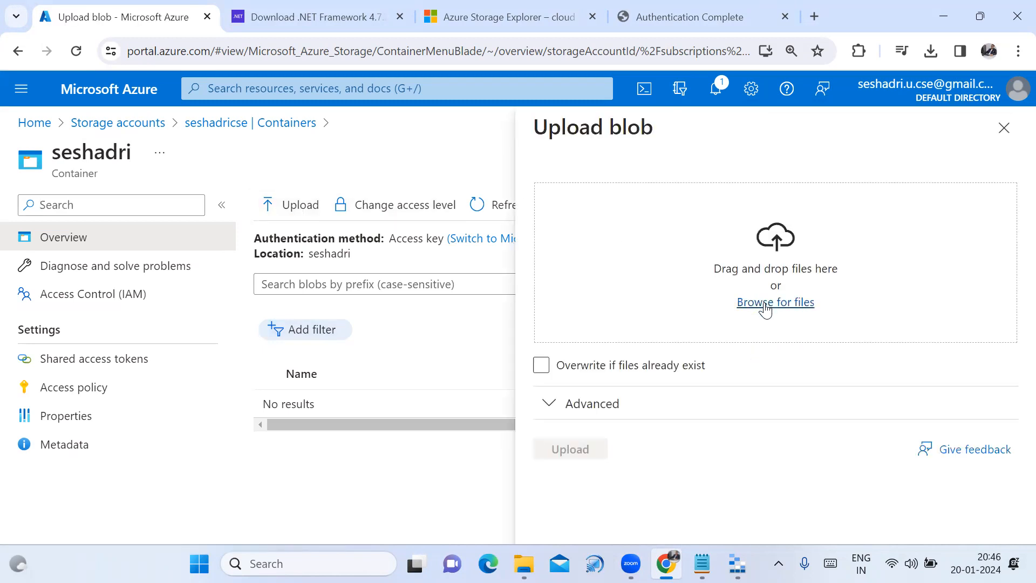
left_click(769, 304)
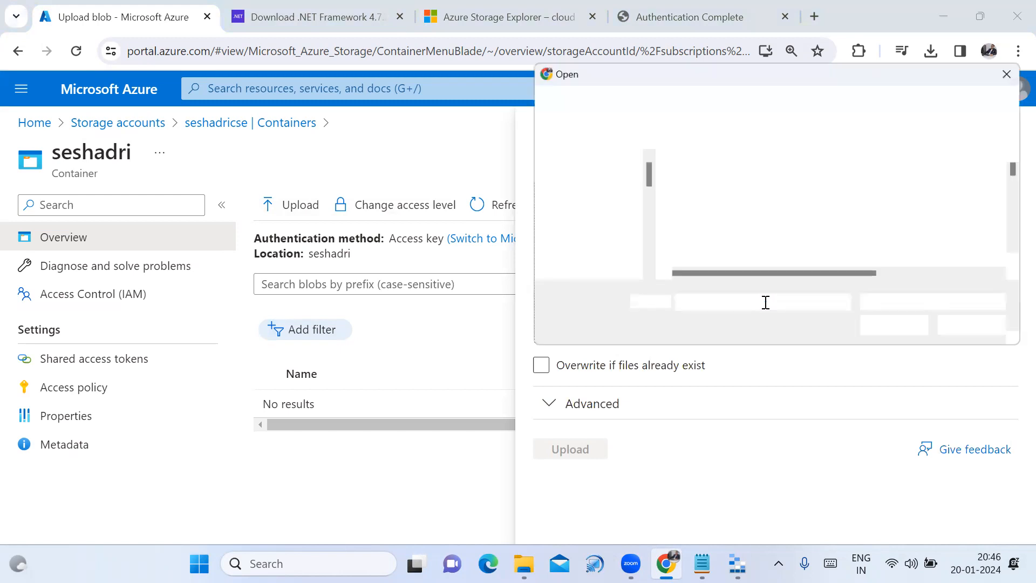
scroll(599, 183, "up", 3)
scroll(603, 185, "up", 5)
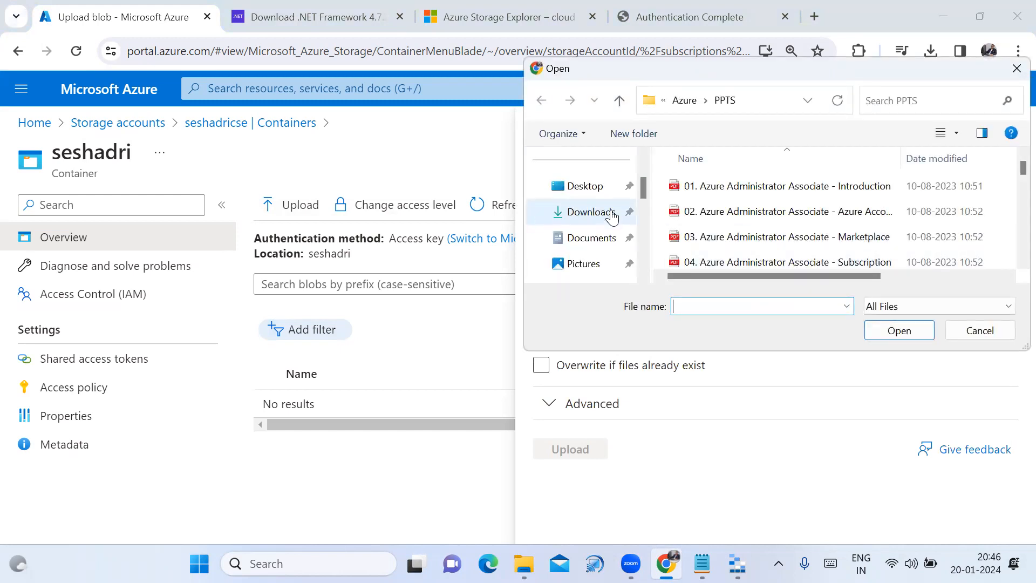
left_click(588, 186)
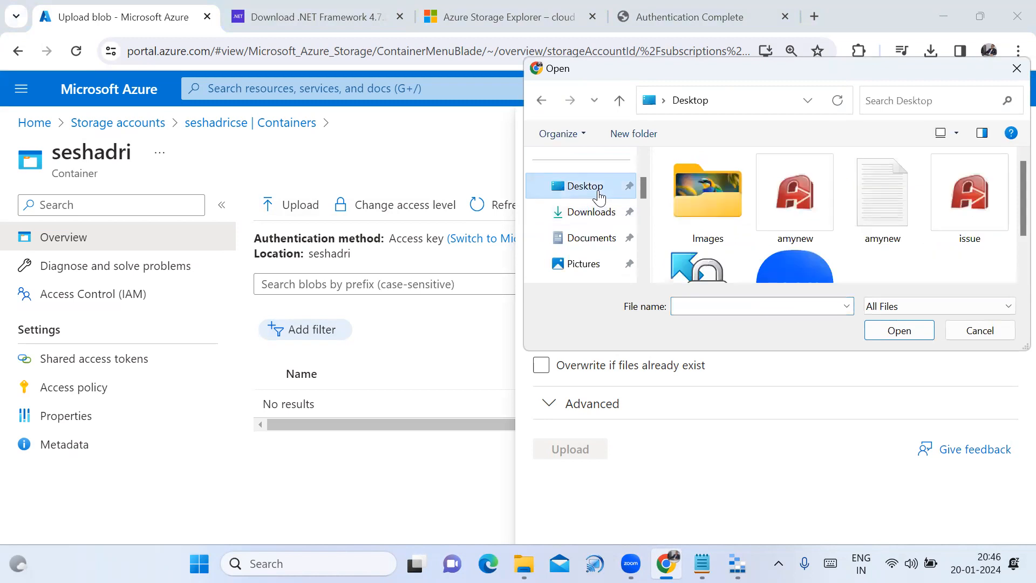
double_click(712, 207)
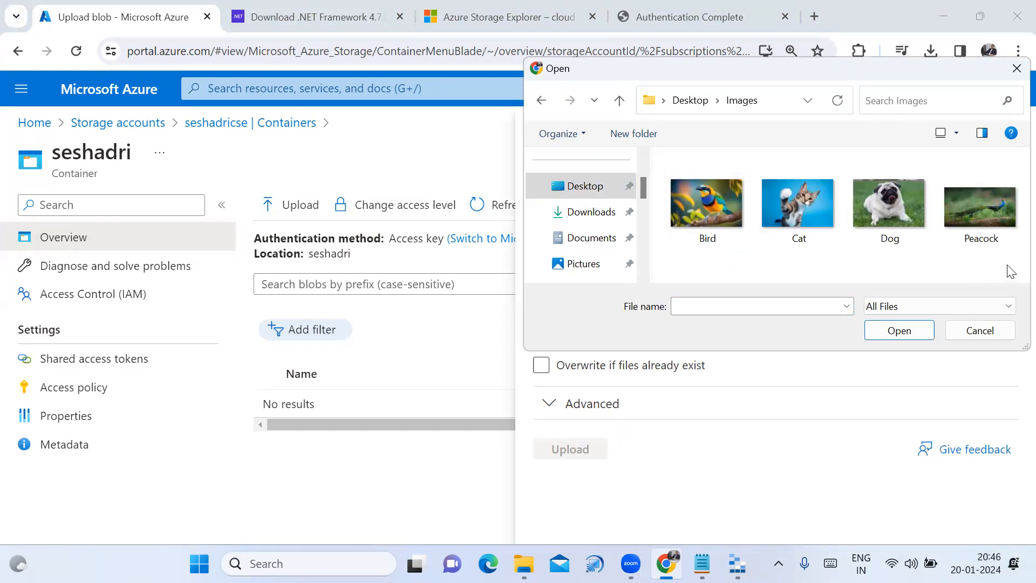
Step: Upload the Bird, Cat, Dog and Peacock images to the container
left_click(687, 216)
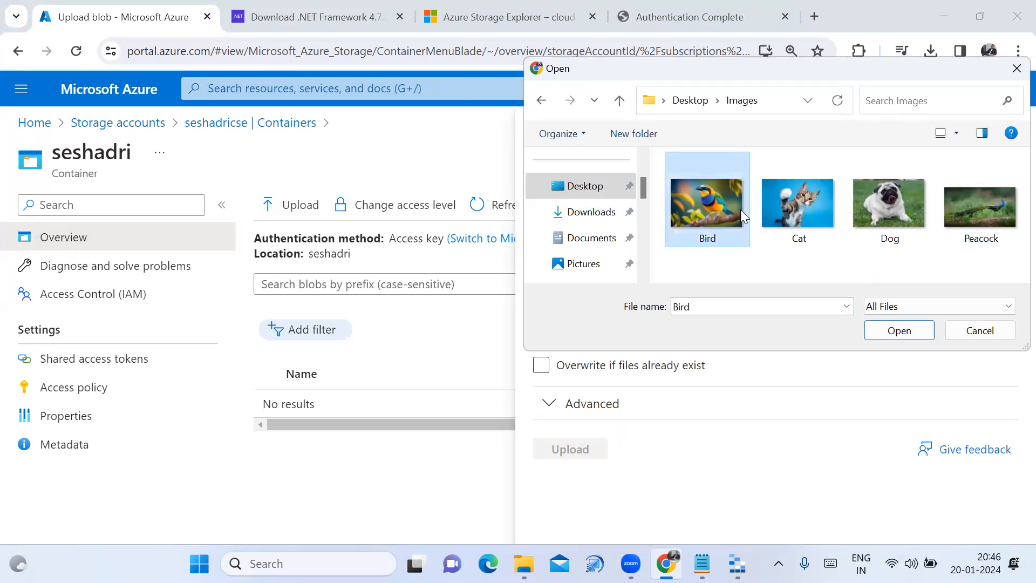
left_click(806, 216, "ctrl")
left_click(902, 216, "ctrl")
left_click(967, 208, "ctrl")
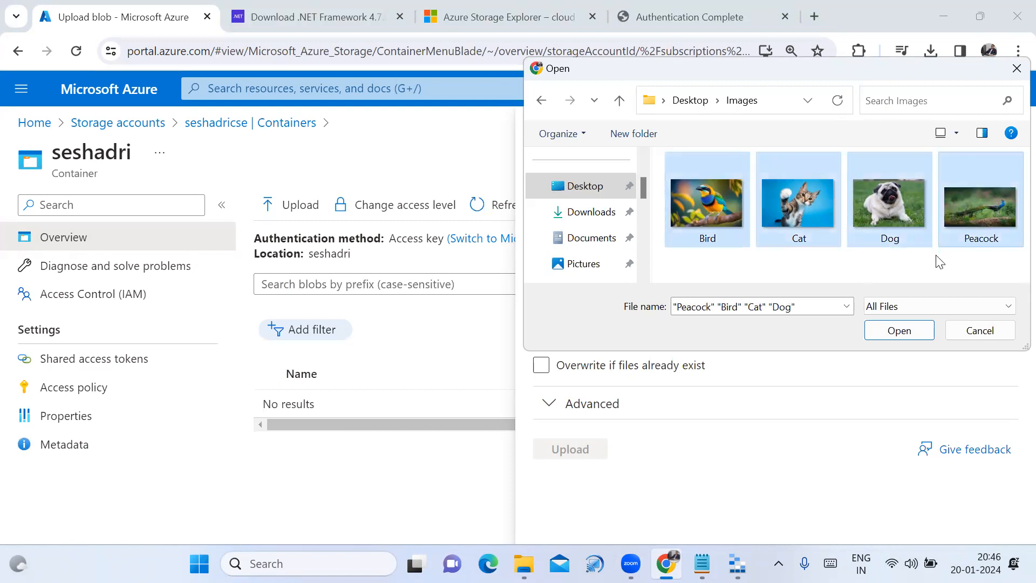
left_click(920, 331)
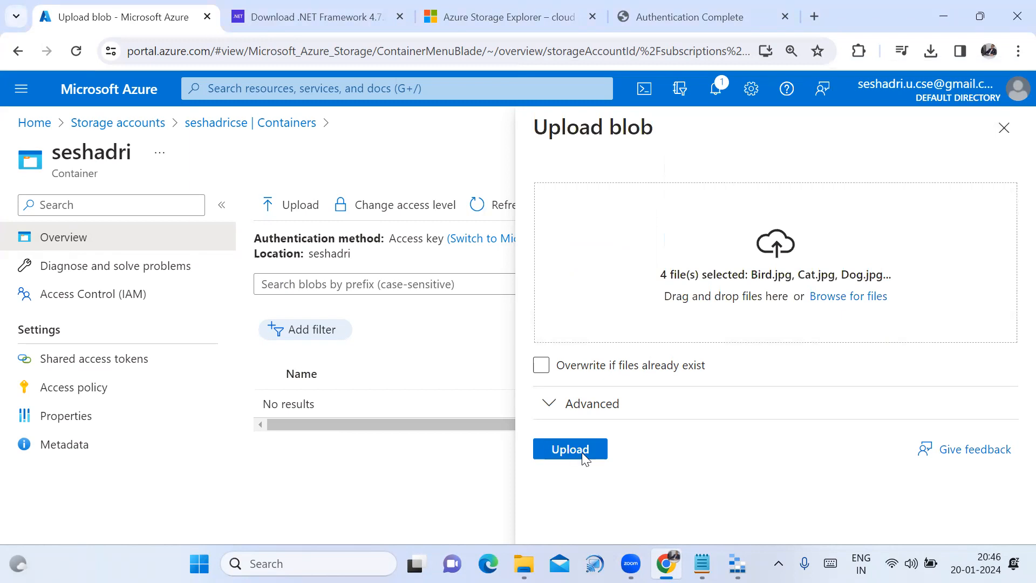
left_click(582, 452)
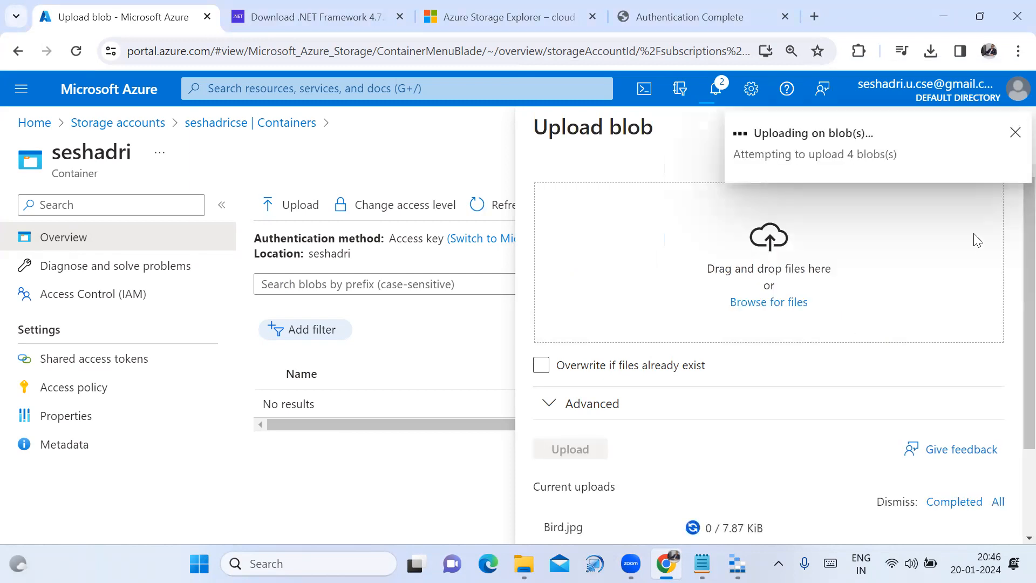
left_click(1014, 135)
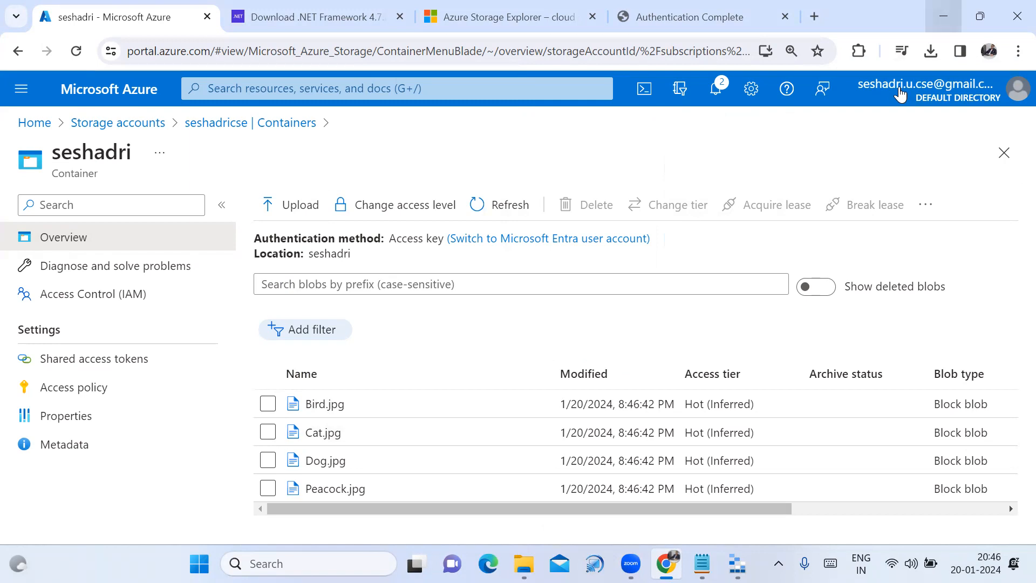
left_click(944, 16)
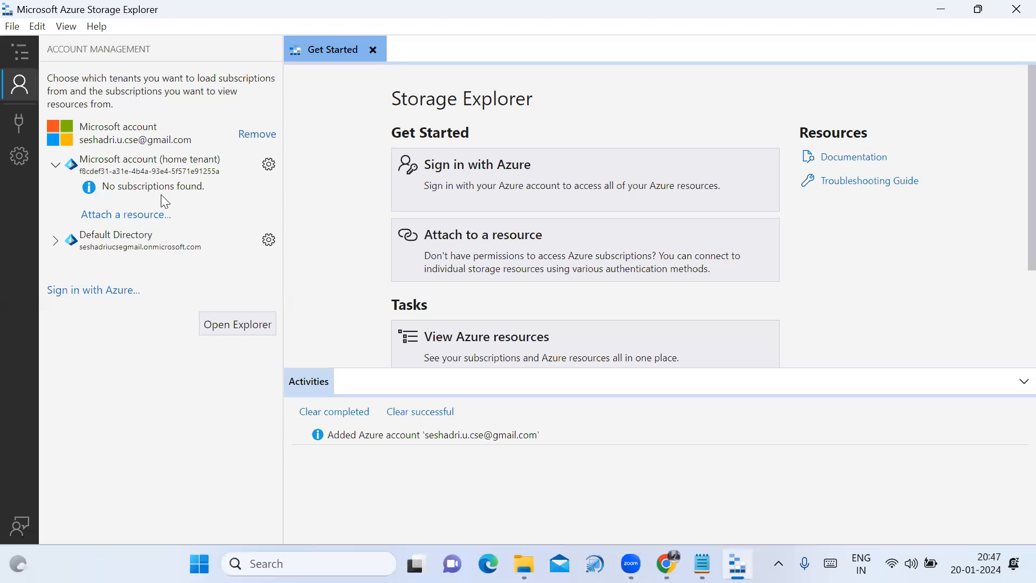
left_click(143, 216)
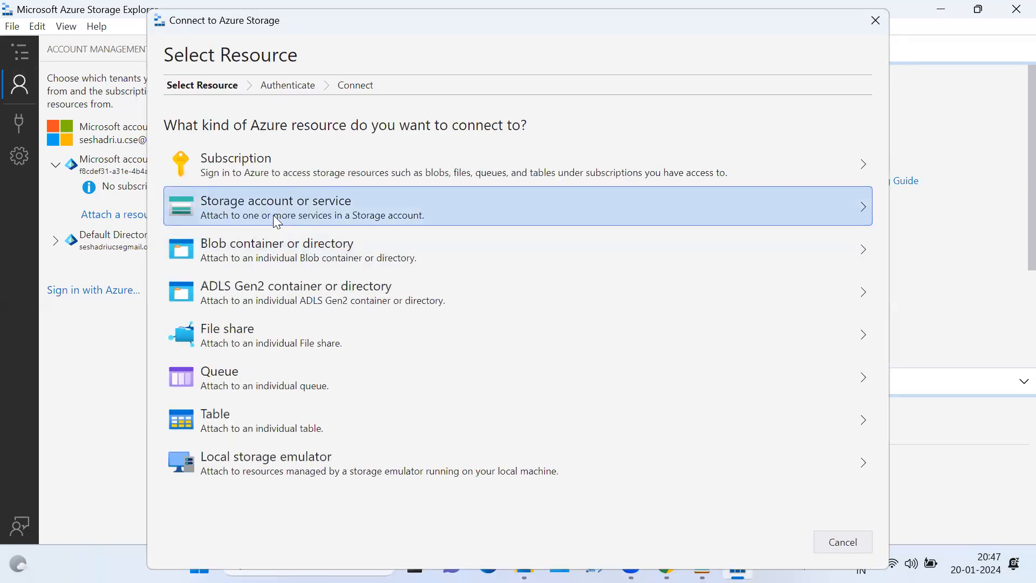
left_click(277, 222)
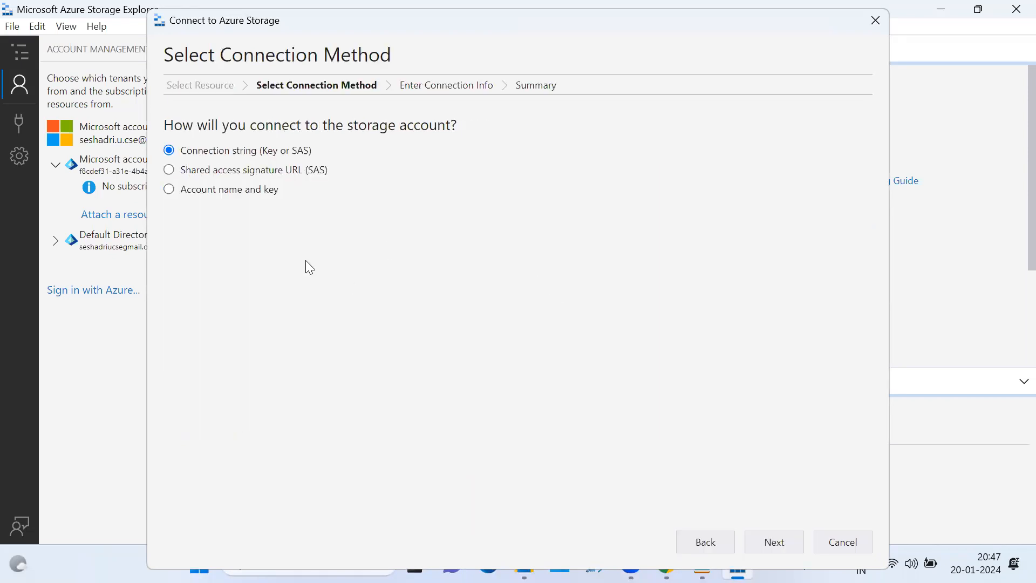
left_click(208, 193)
left_click(770, 541)
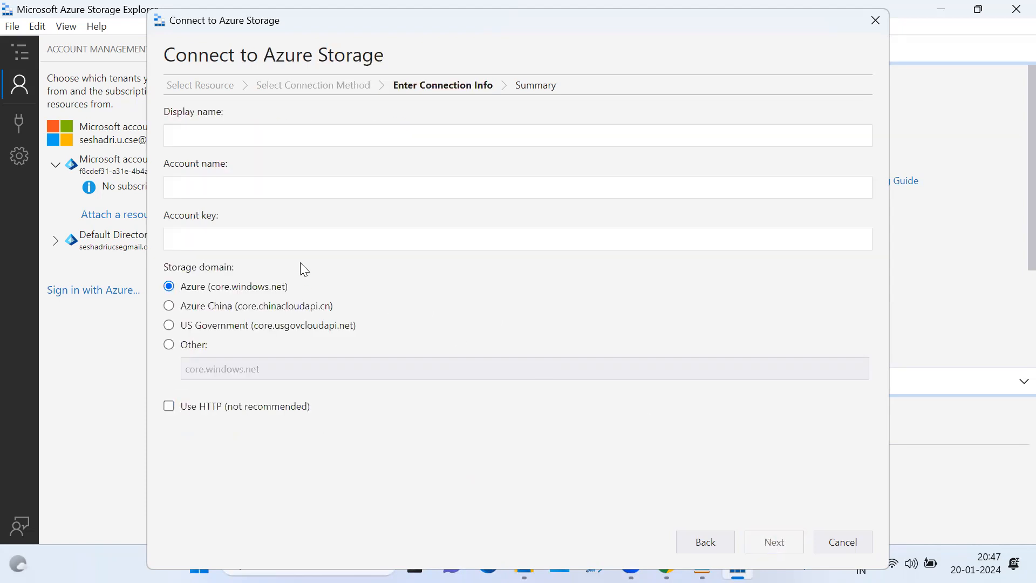
left_click(239, 184)
left_click(246, 243)
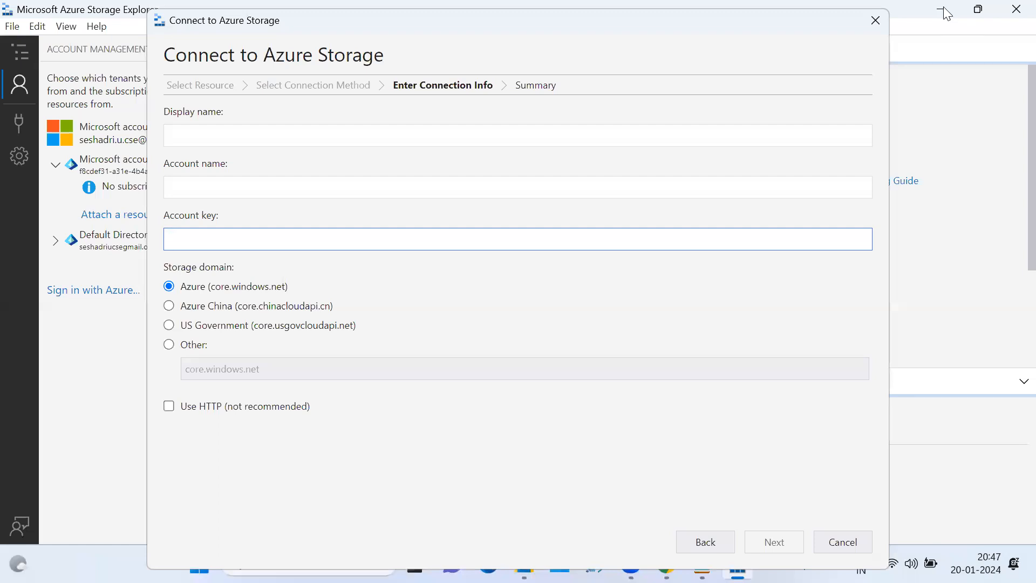
left_click(875, 21)
left_click(944, 9)
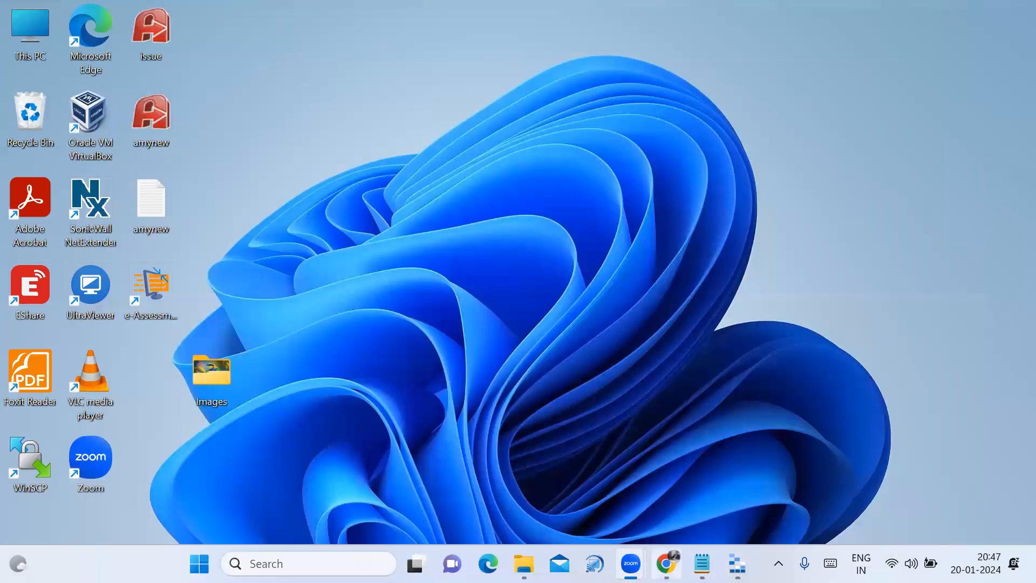
Step: Switch to the Azure portal in Chrome and open the Access keys page of the storage account
left_click(667, 563)
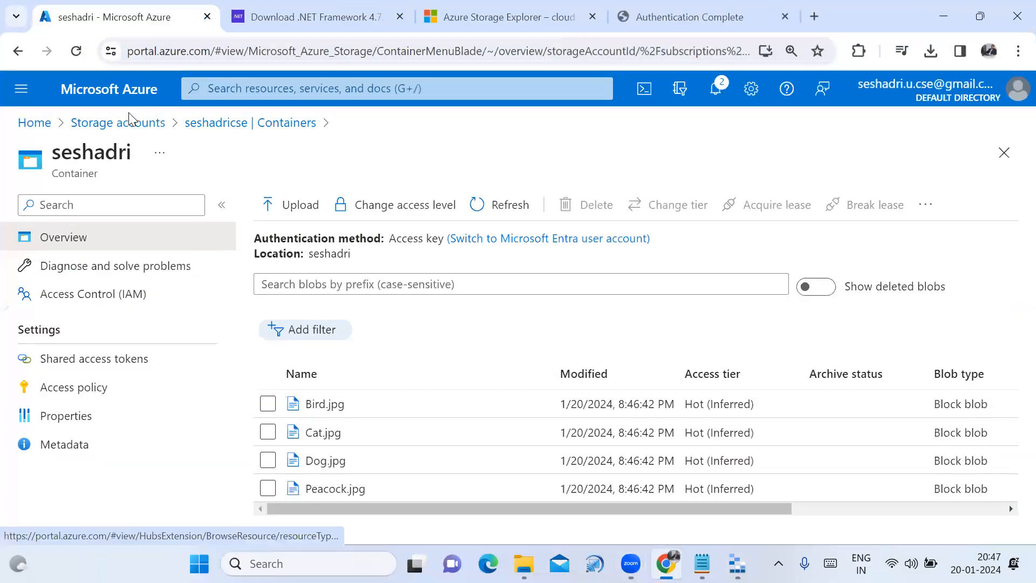
left_click(211, 126)
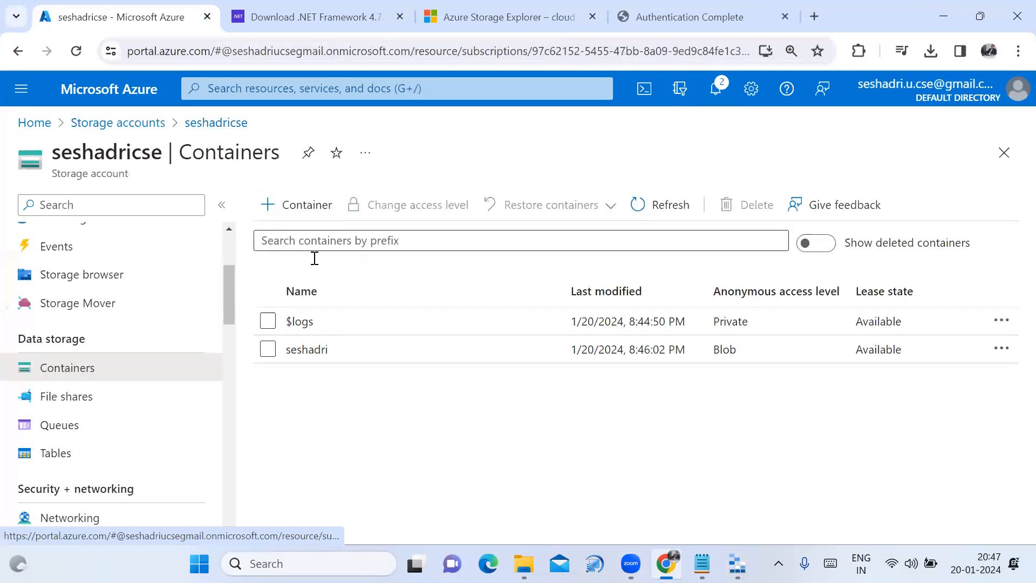
scroll(204, 402, "down", 3)
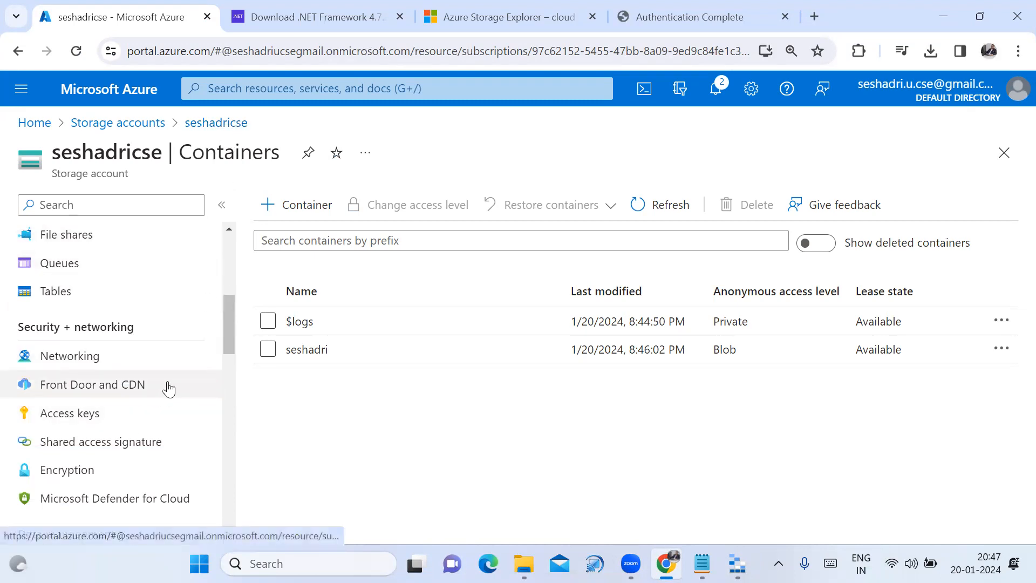
left_click(142, 123)
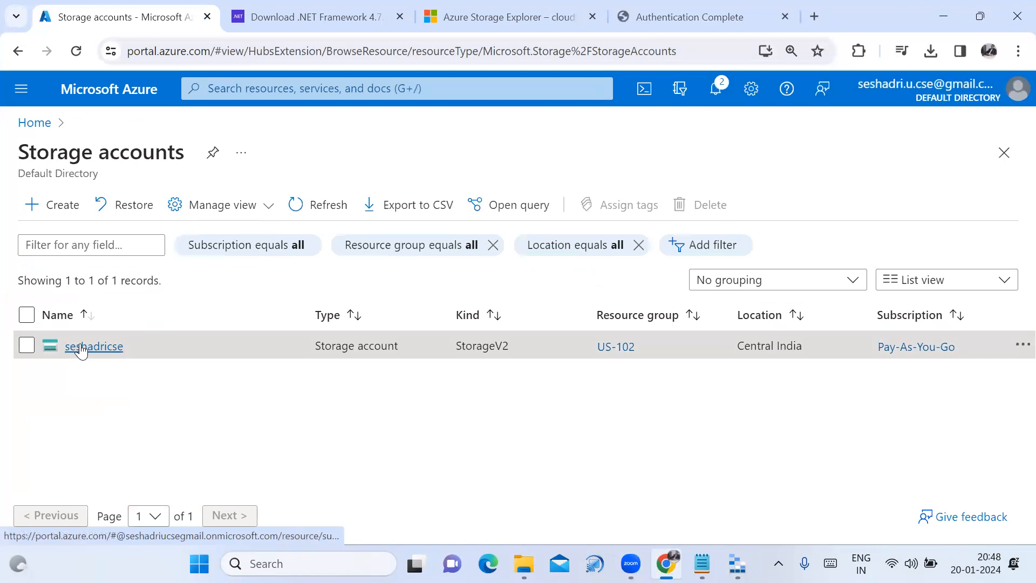
left_click(80, 349)
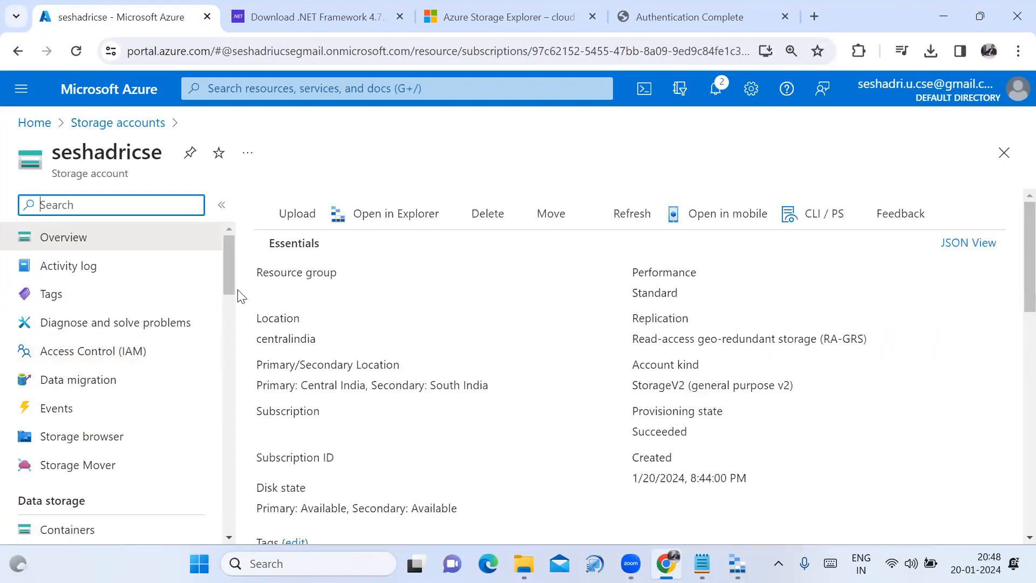
scroll(219, 356, "down", 3)
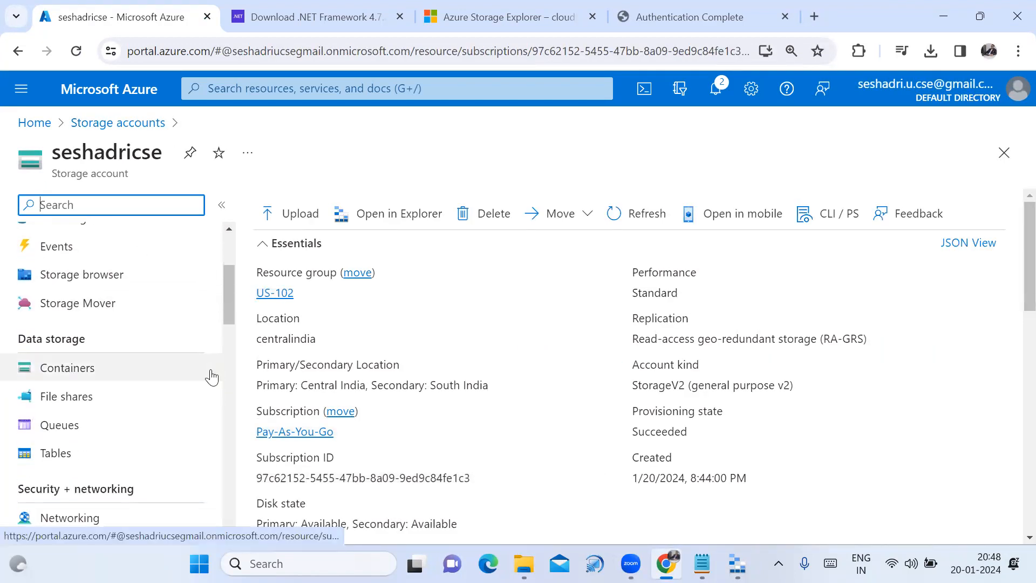
scroll(212, 377, "down", 3)
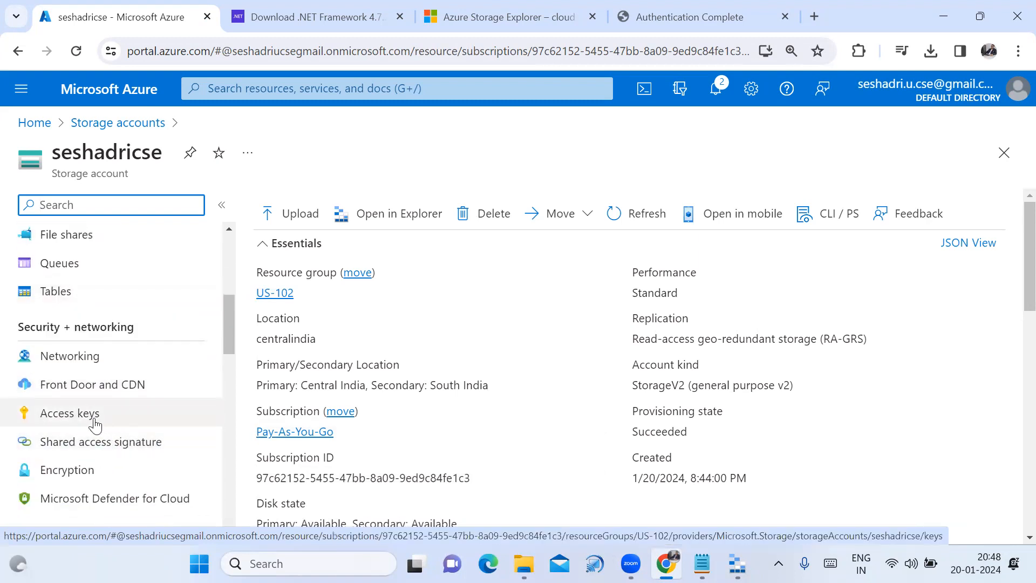
left_click(95, 424)
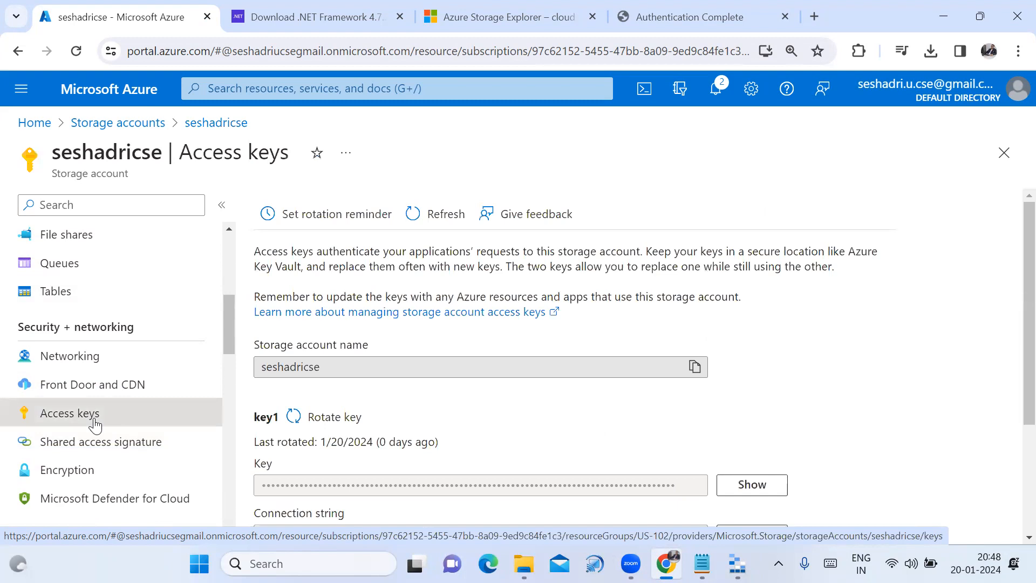
Step: Copy the storage account name from the Access keys page to a new line at the end of the Azure Storage Explorer notes in Notepad
scroll(793, 386, "down", 1)
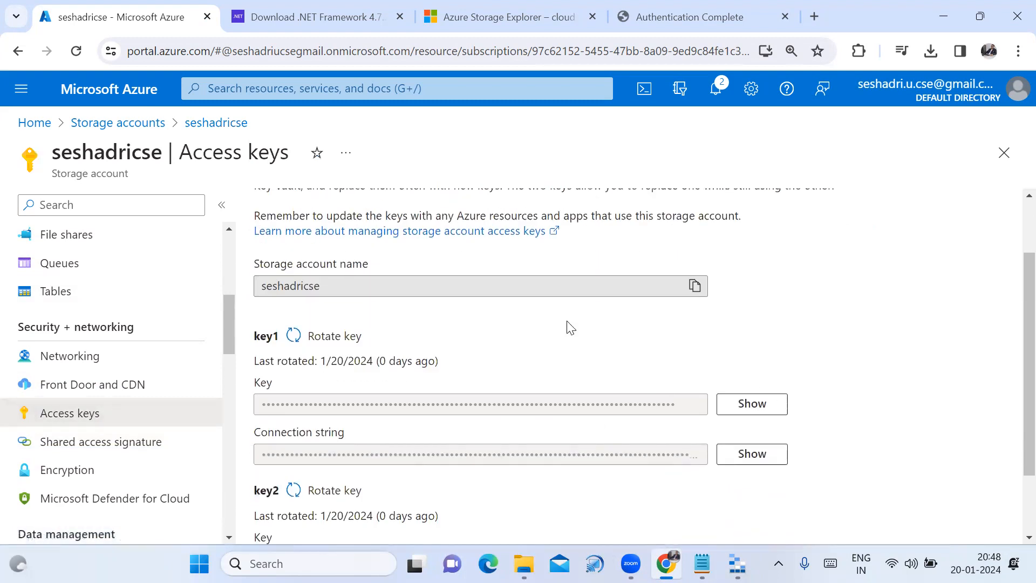
left_click(694, 286)
left_click(703, 563)
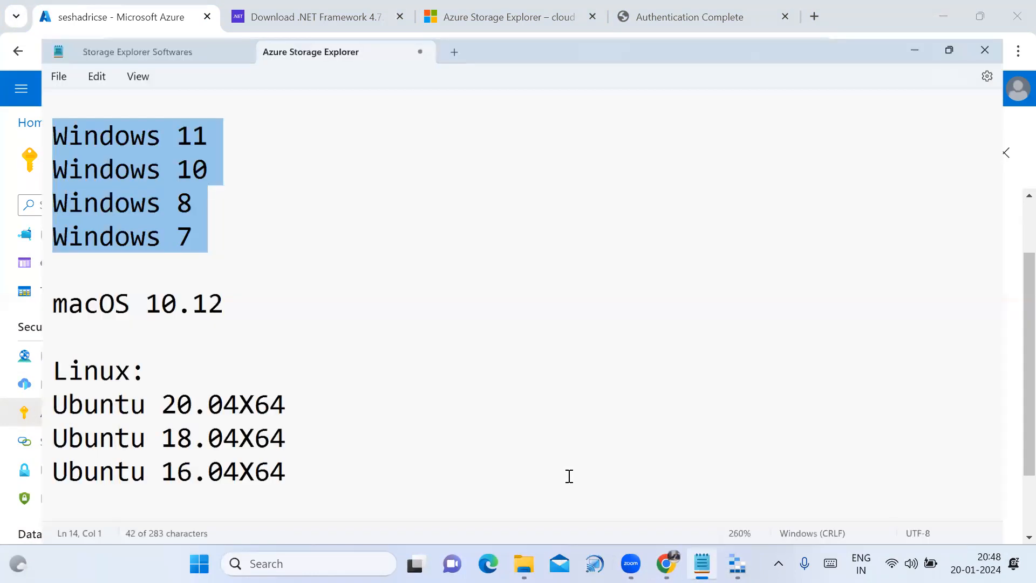
left_click(367, 484)
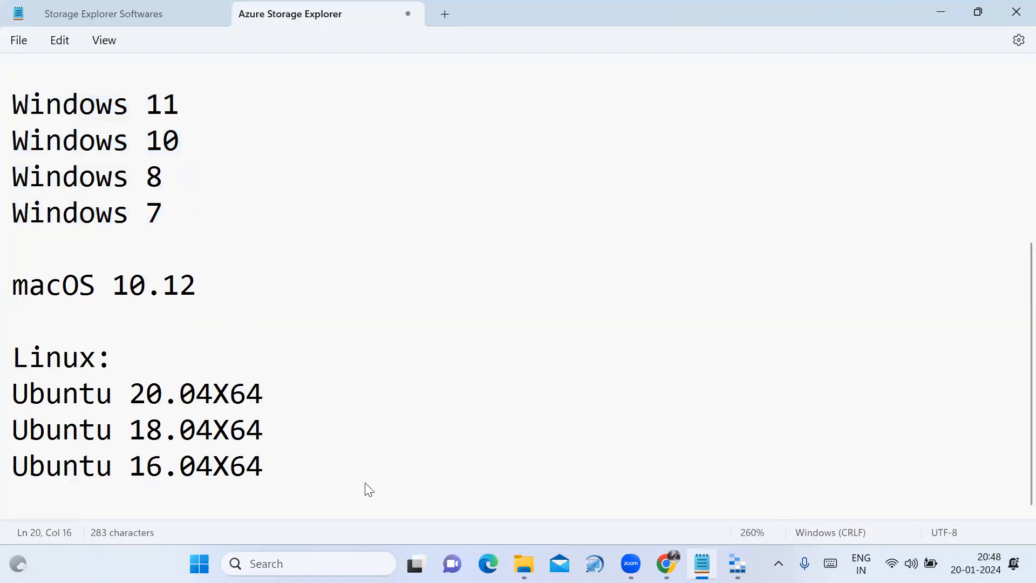
key("Return")
key("Return")
key("ctrl+v")
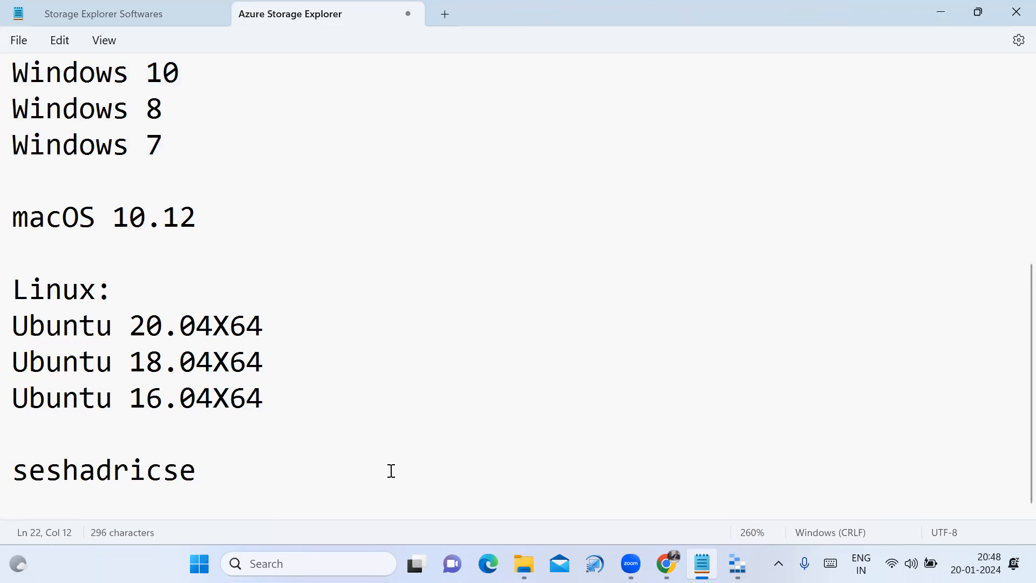
key("Return")
Step: Reveal the key1 access key in the Azure portal and paste it below the account name in the Notepad notes
left_click(667, 563)
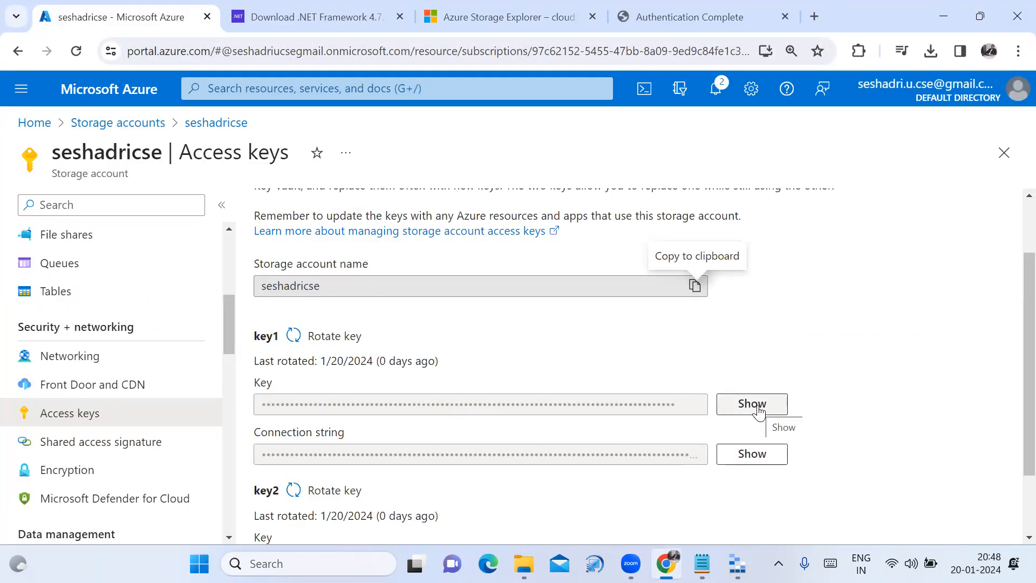
scroll(761, 399, "down", 1)
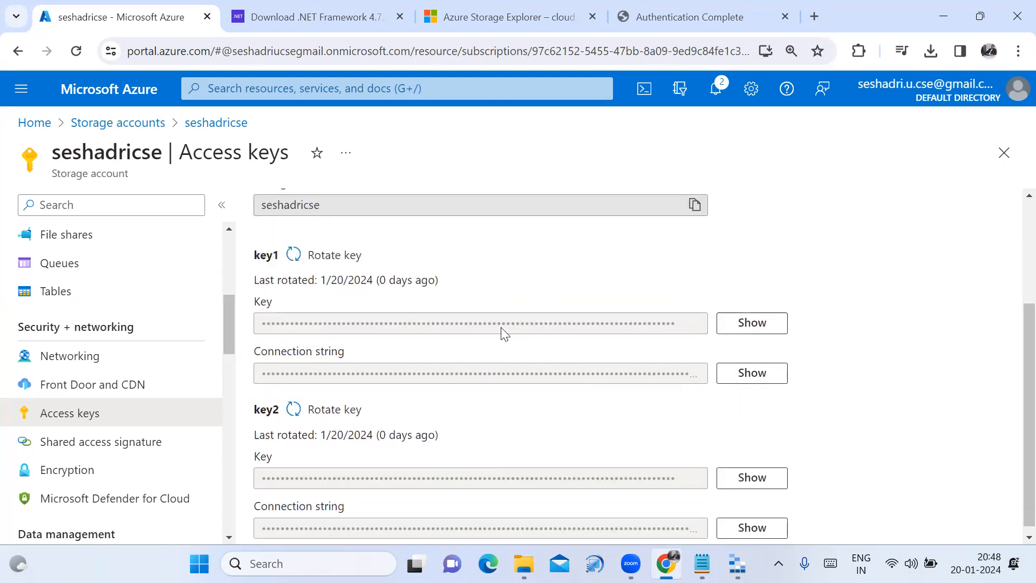
left_click(747, 330)
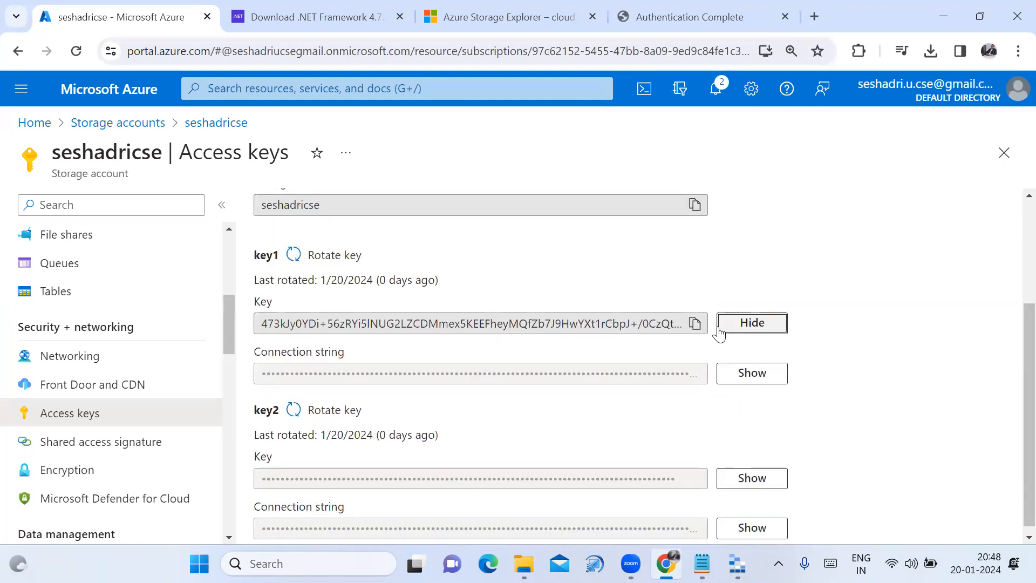
left_click(695, 324)
left_click(702, 564)
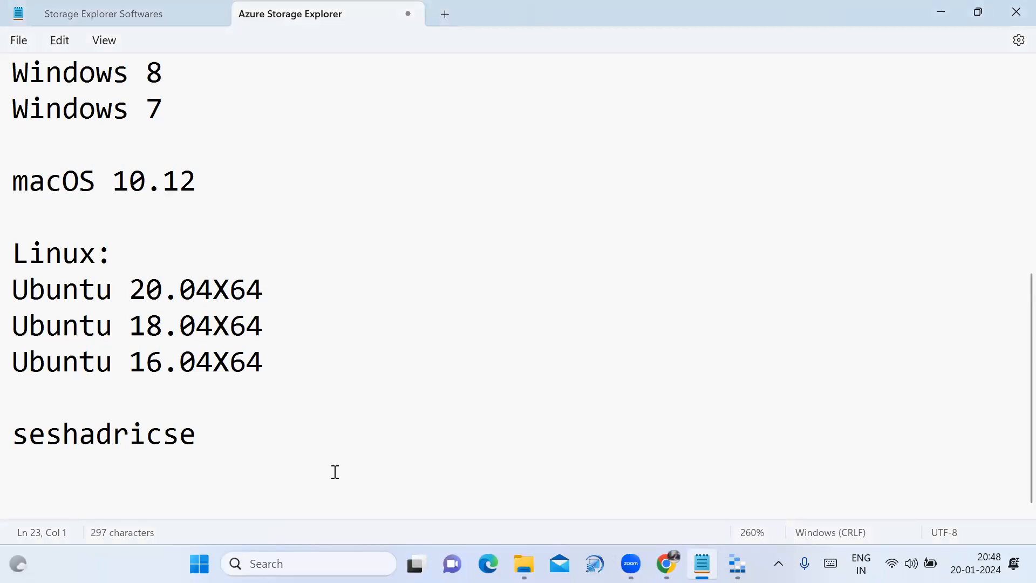
key("ctrl+v")
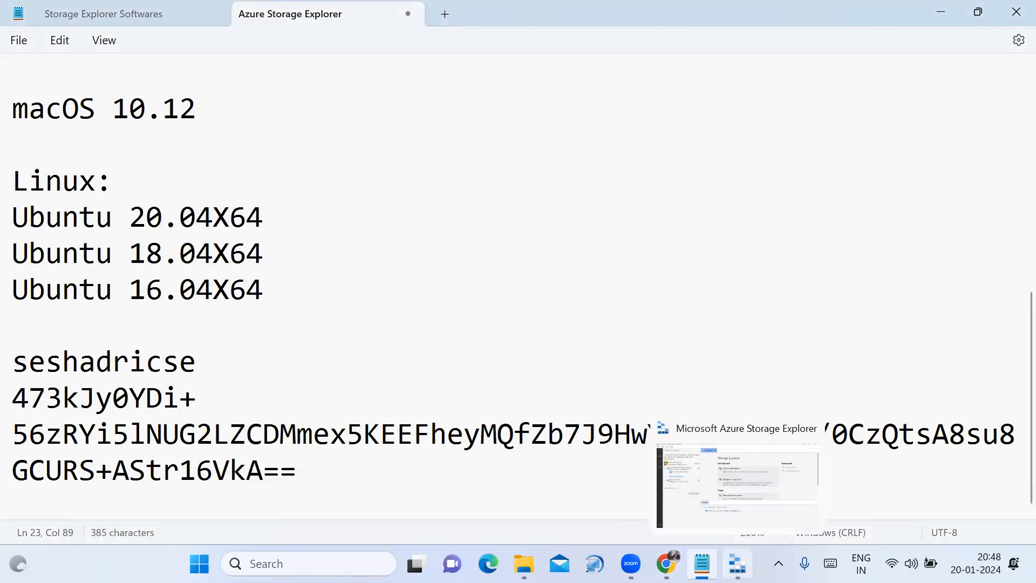
Step: In Azure Storage Explorer, begin attaching a storage account or service with the Account name and key connection method
left_click(737, 565)
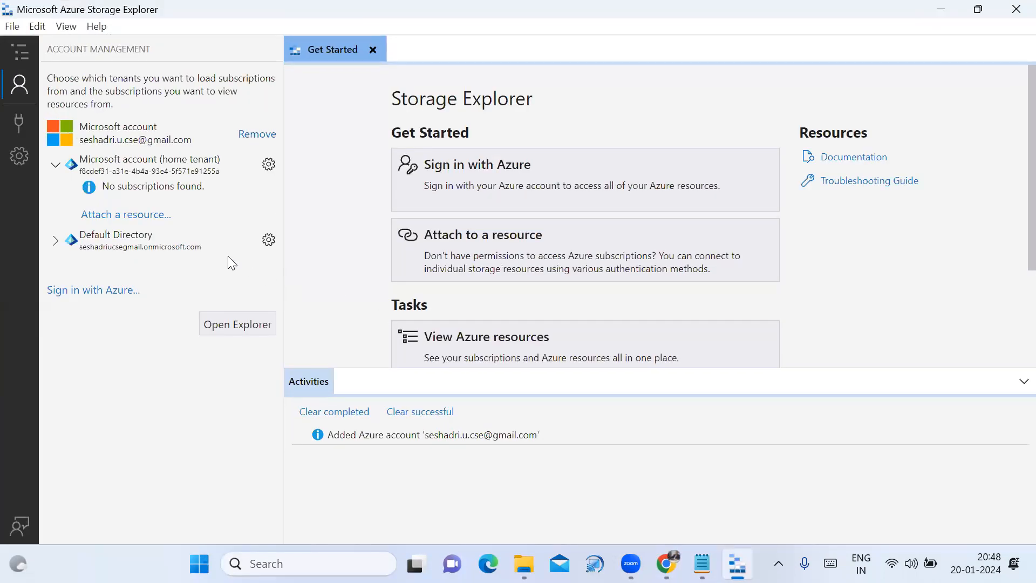
left_click(157, 218)
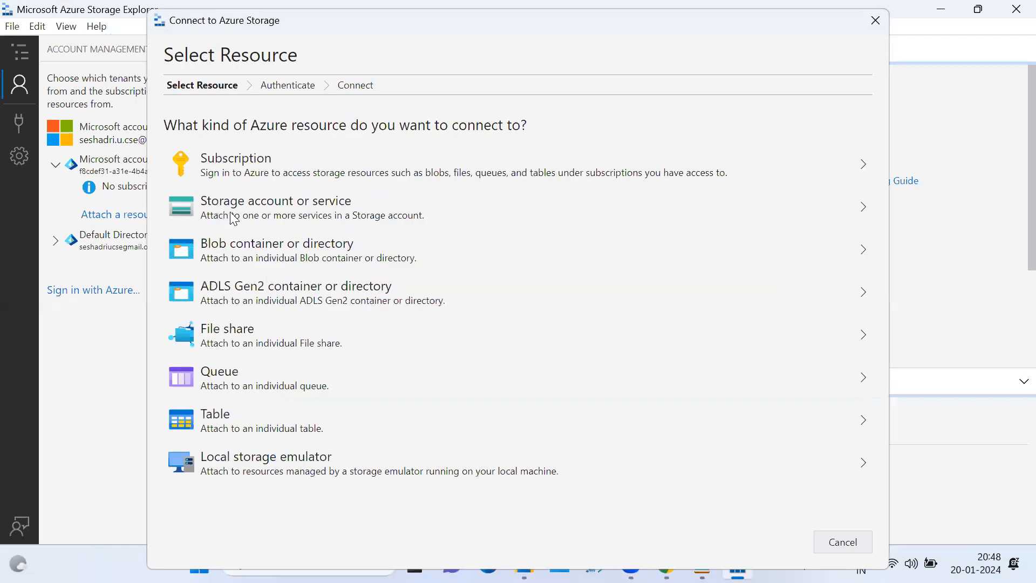
left_click(233, 219)
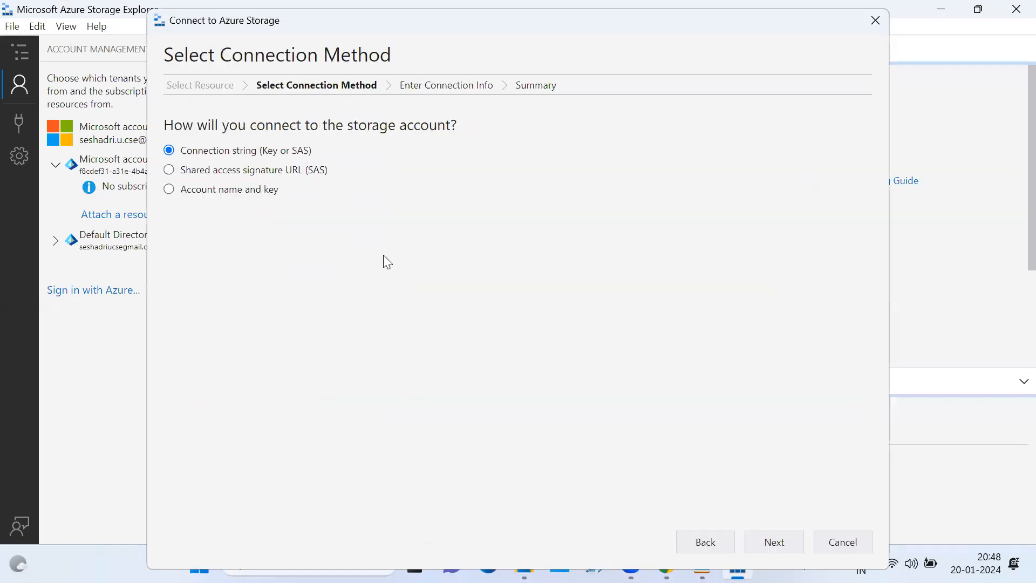
left_click(224, 193)
left_click(761, 534)
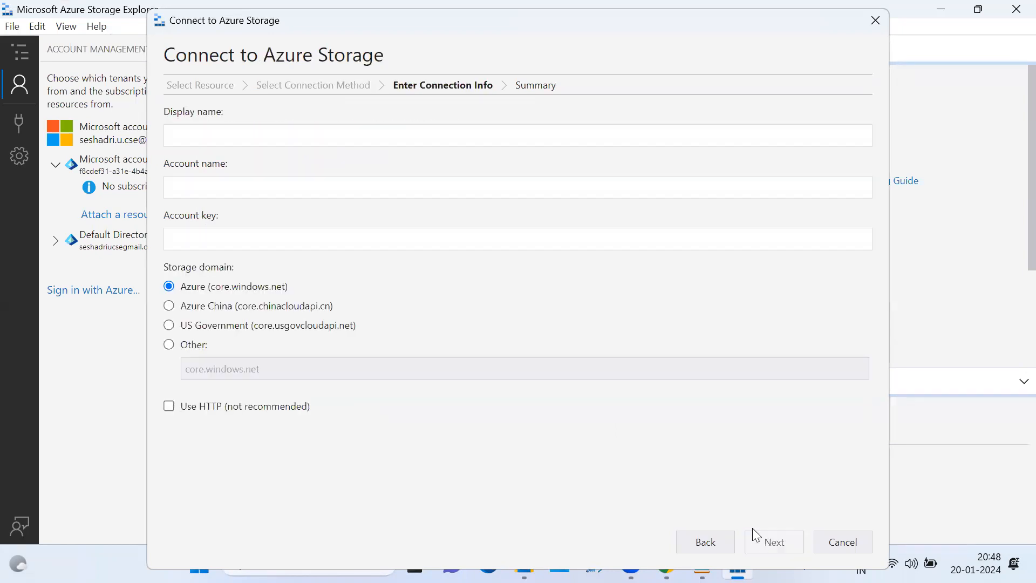
Step: Set the connection's display name to Display and fill in the account name copied from the Notepad notes
left_click(272, 136)
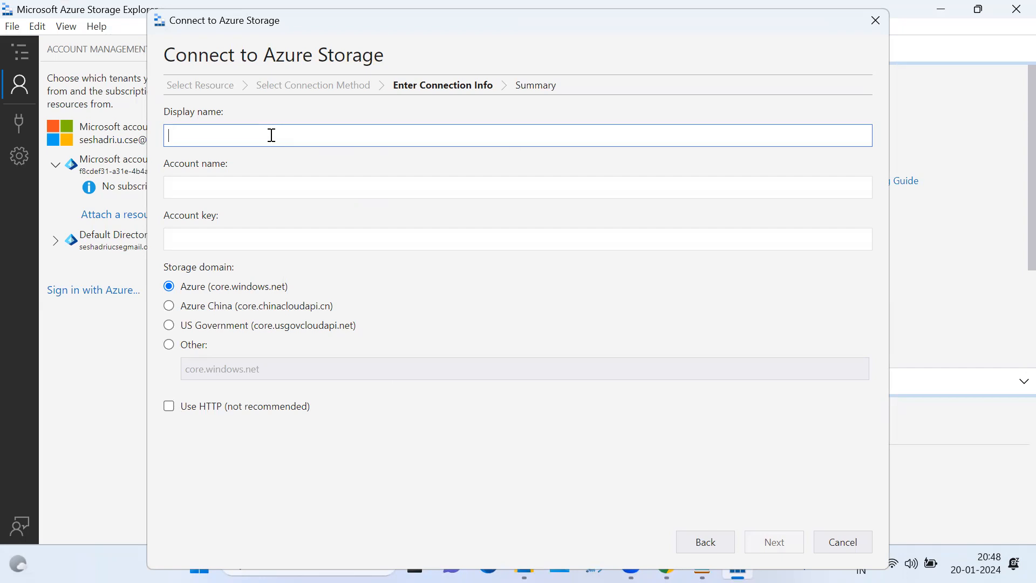
type("Display")
left_click(271, 189)
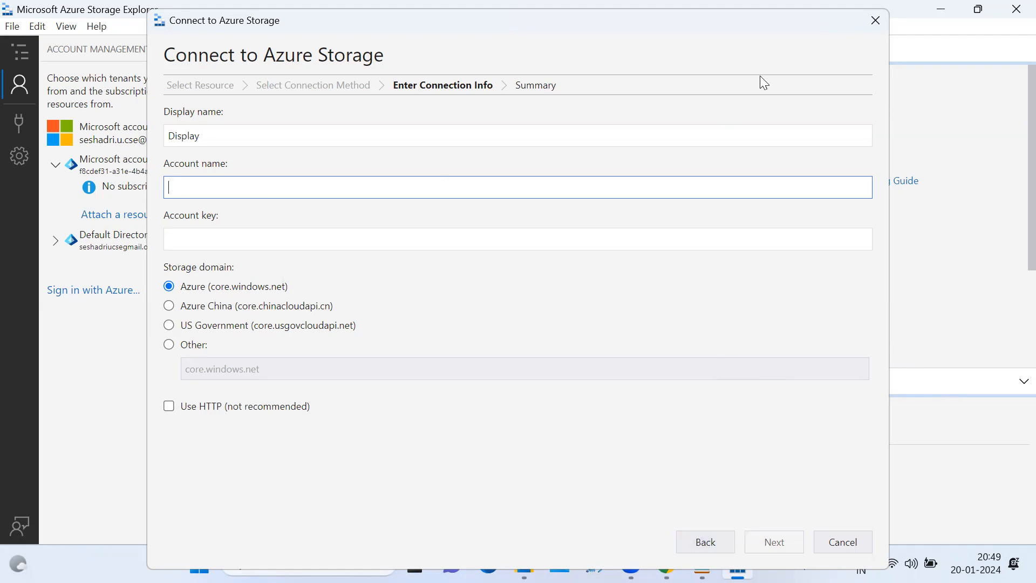
left_click_drag(785, 13, 723, 5)
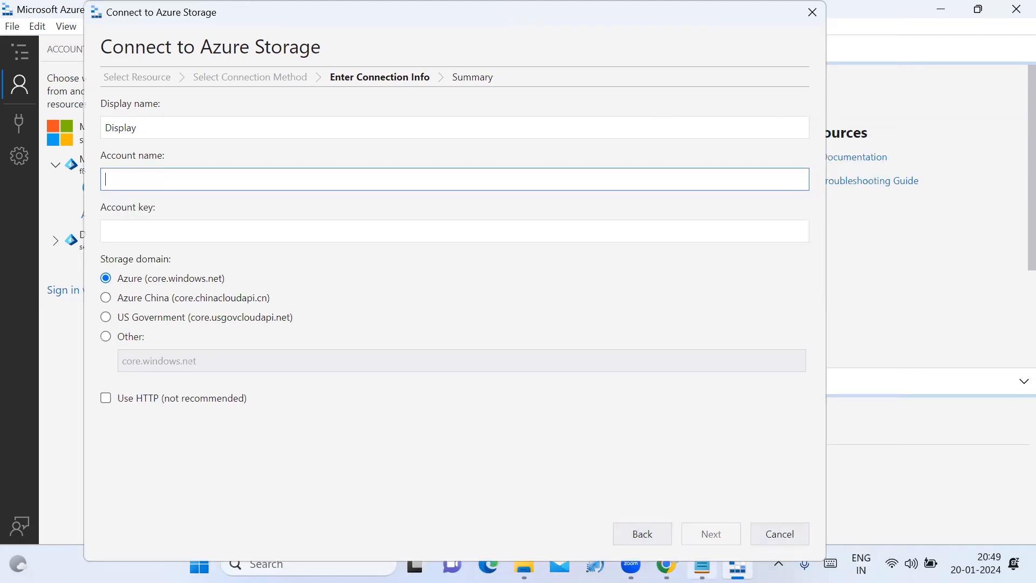
left_click(702, 567)
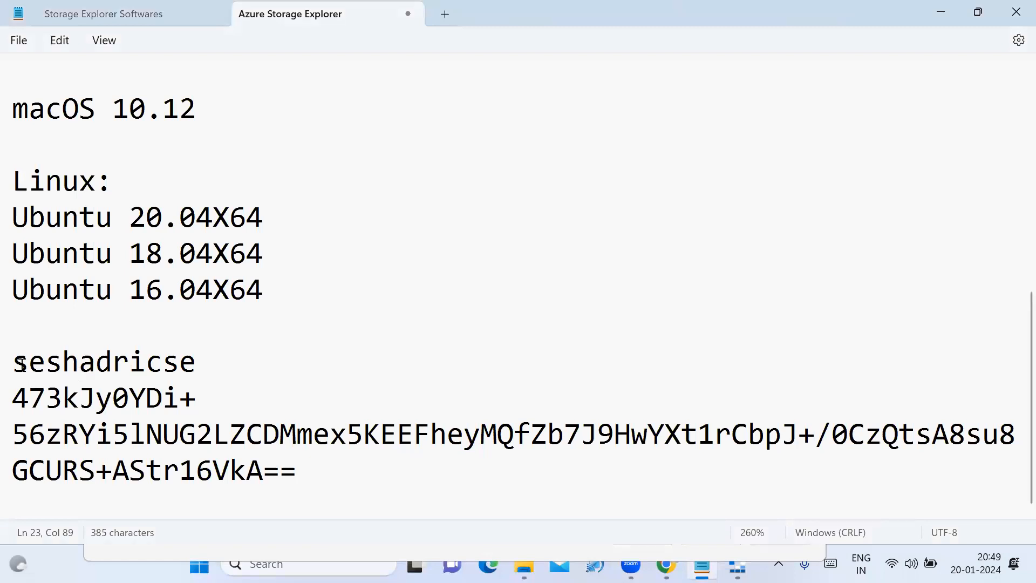
left_click_drag(15, 363, 221, 361)
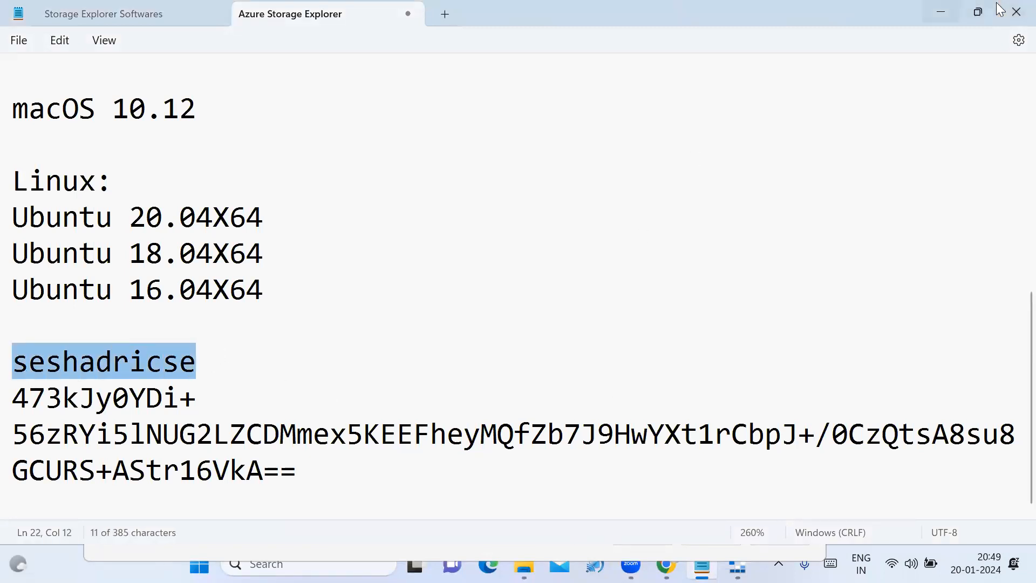
left_click(941, 12)
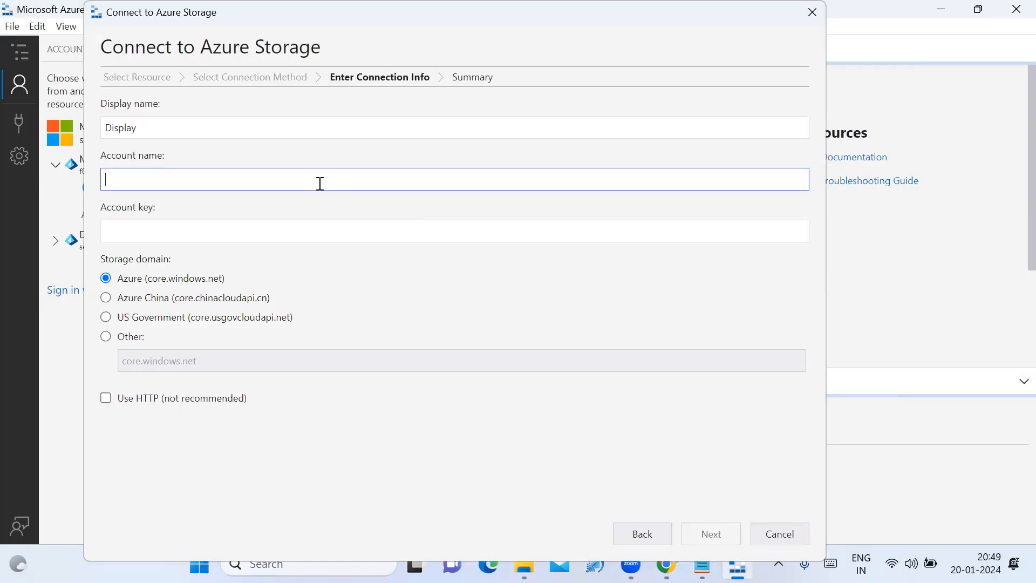
key("ctrl+v")
Step: Fill in the connection's account key copied from the Notepad notes and connect to the storage account
left_click(702, 566)
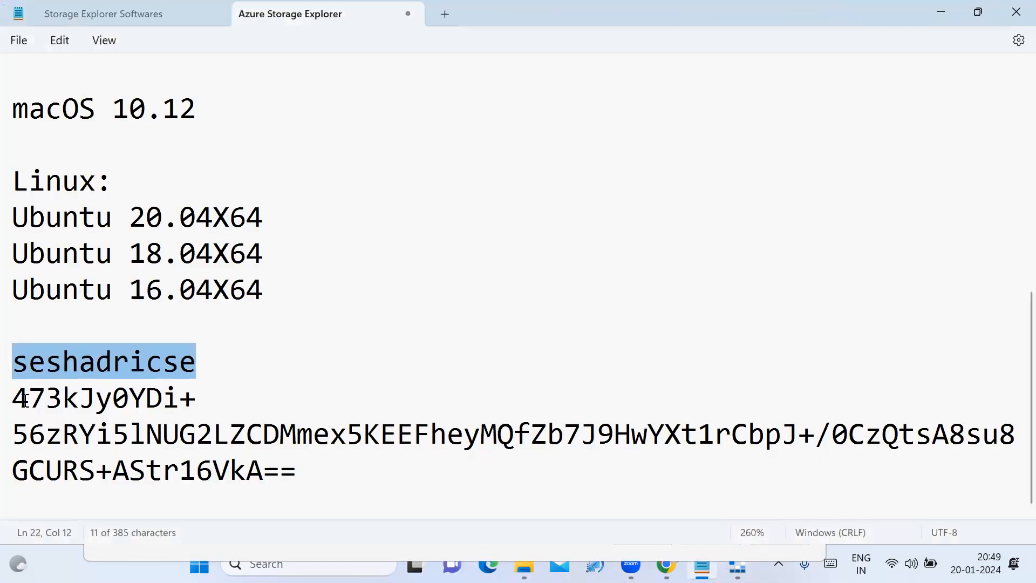
left_click_drag(19, 398, 330, 475)
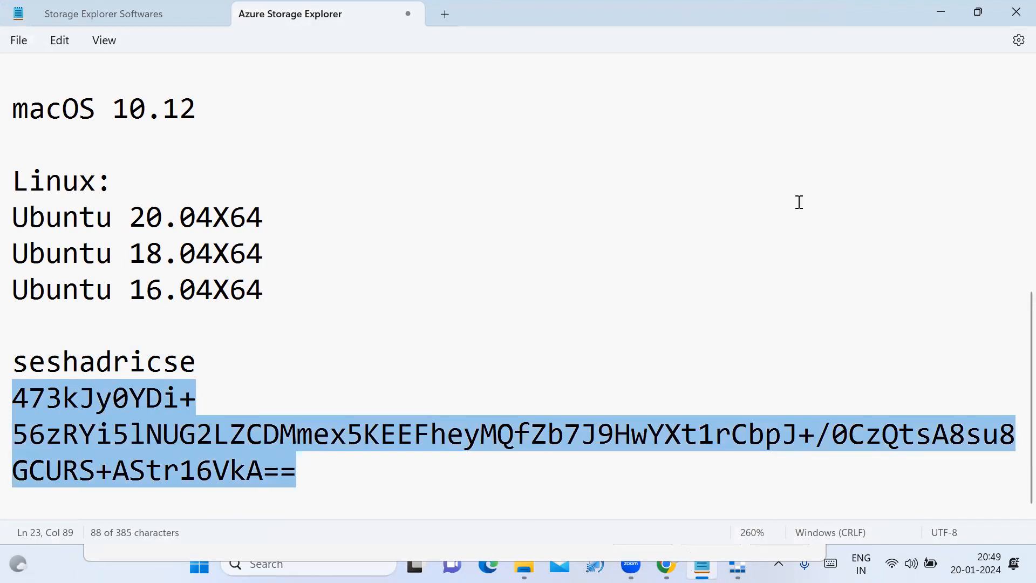
left_click(941, 12)
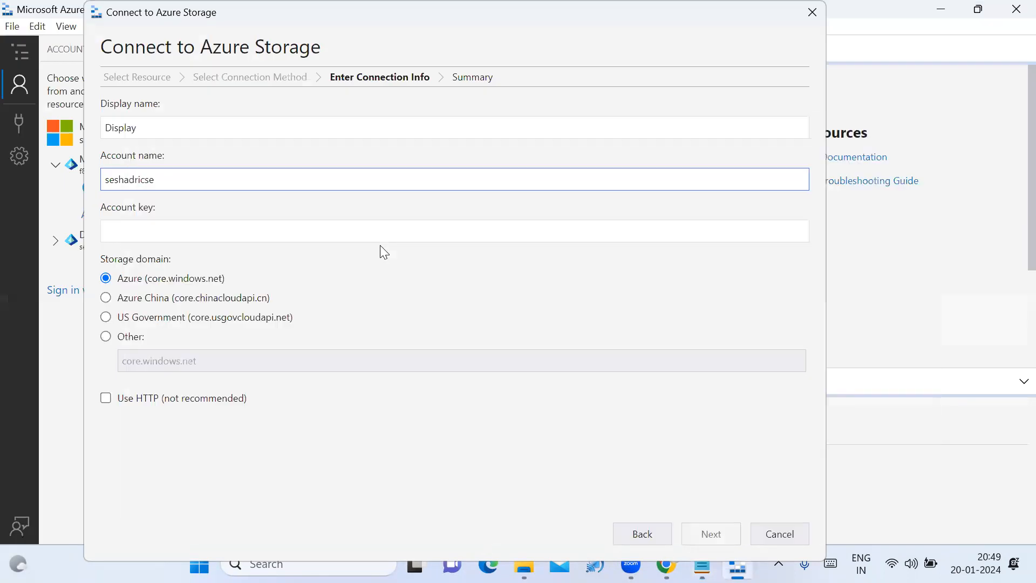
left_click(341, 238)
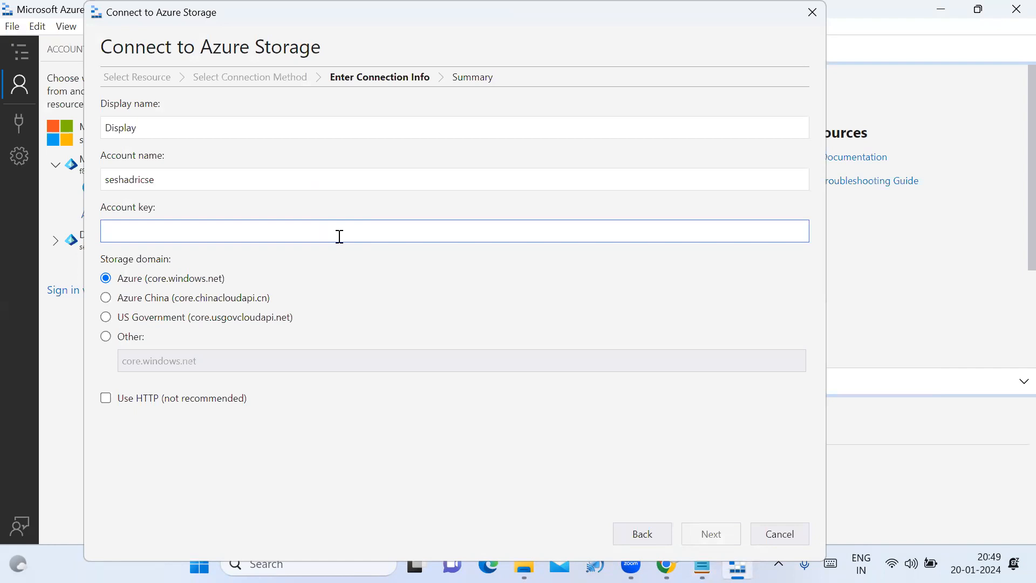
key("ctrl+v")
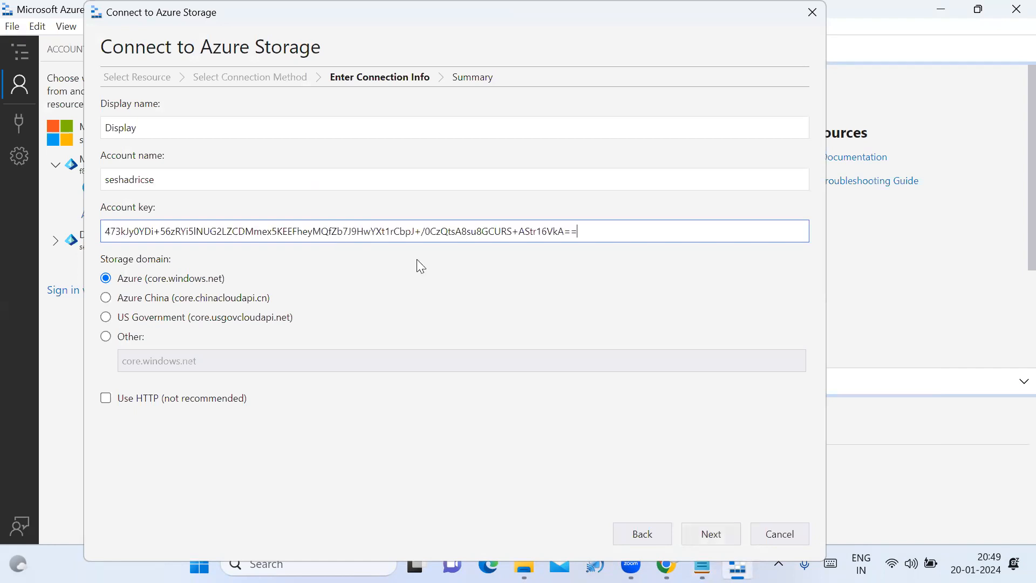
left_click(710, 535)
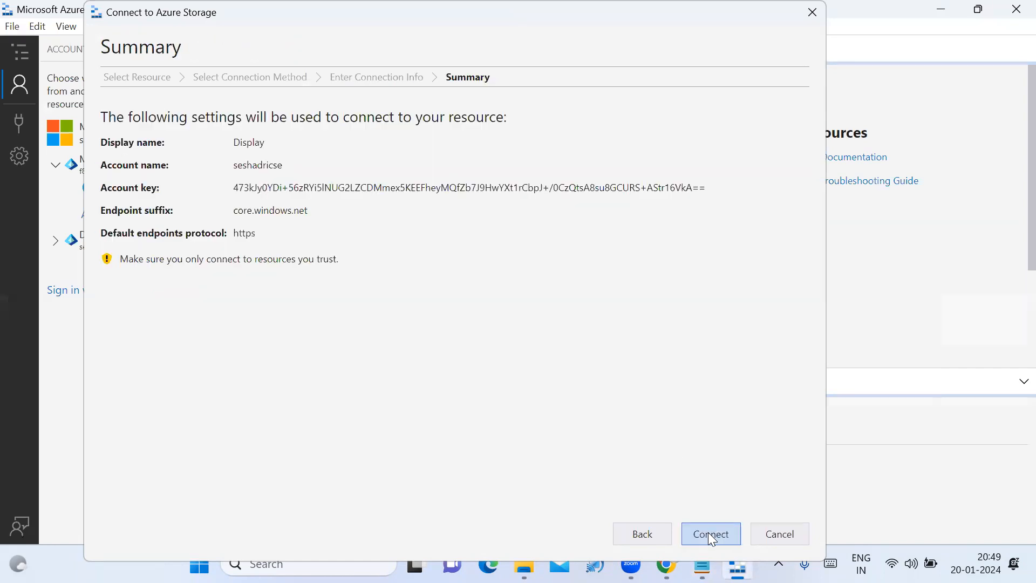
left_click(710, 534)
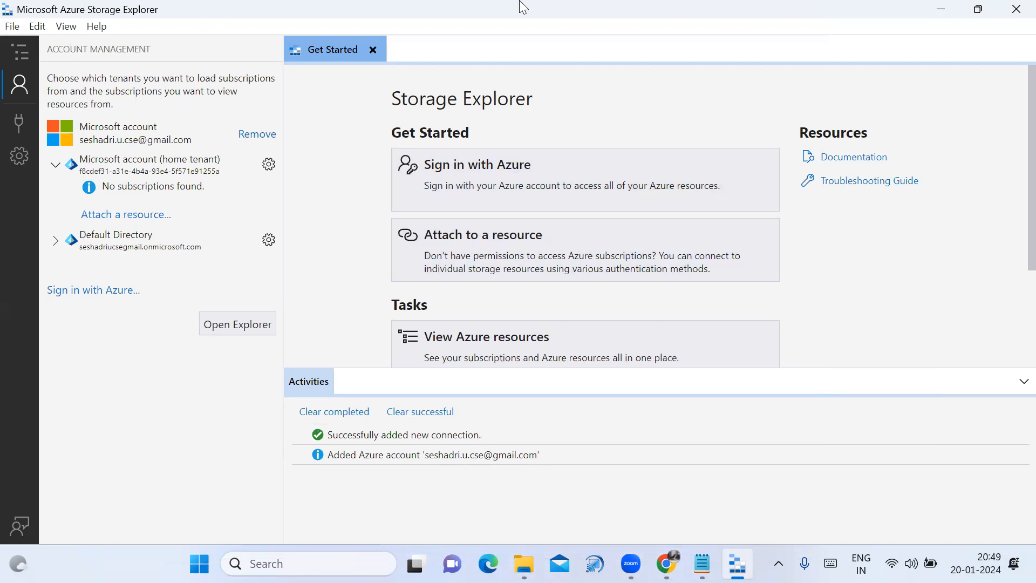
left_click(490, 438)
left_click_drag(508, 433, 559, 420)
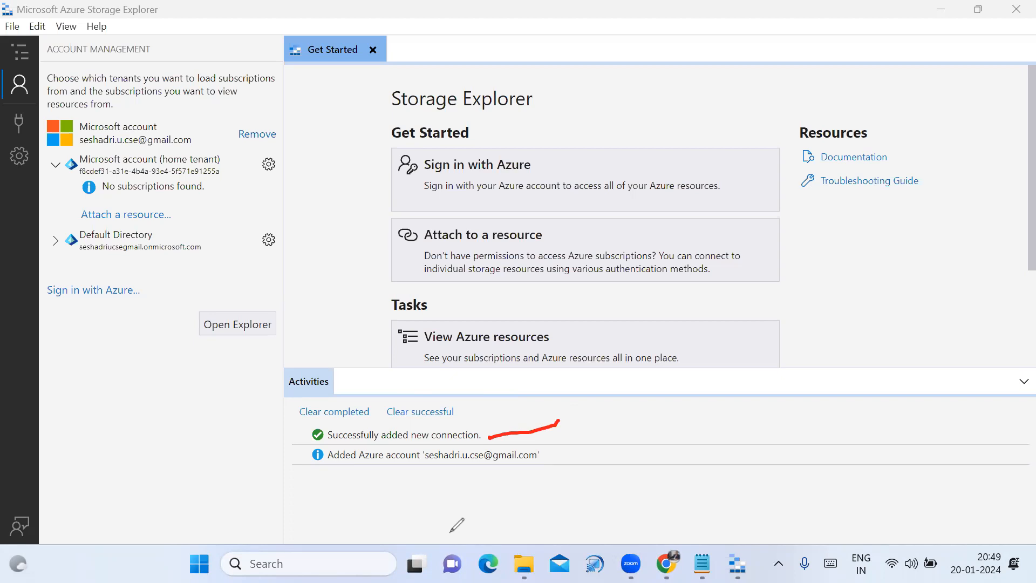
key("ctrl+z")
Step: In the Explorer tree, expand the Display (Key) account's Blob Containers and open the container listed below $logs
left_click(233, 327)
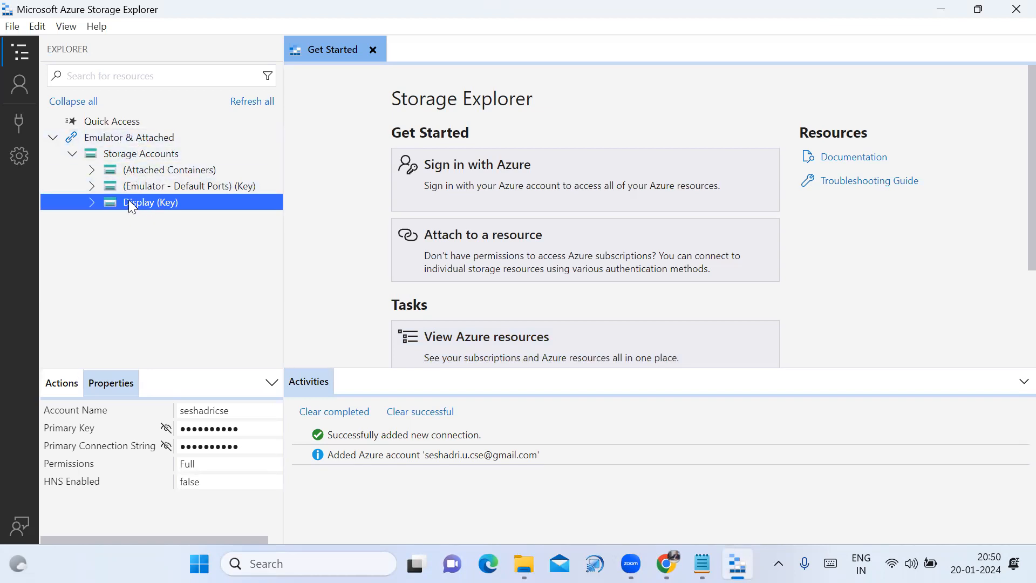
left_click(95, 204)
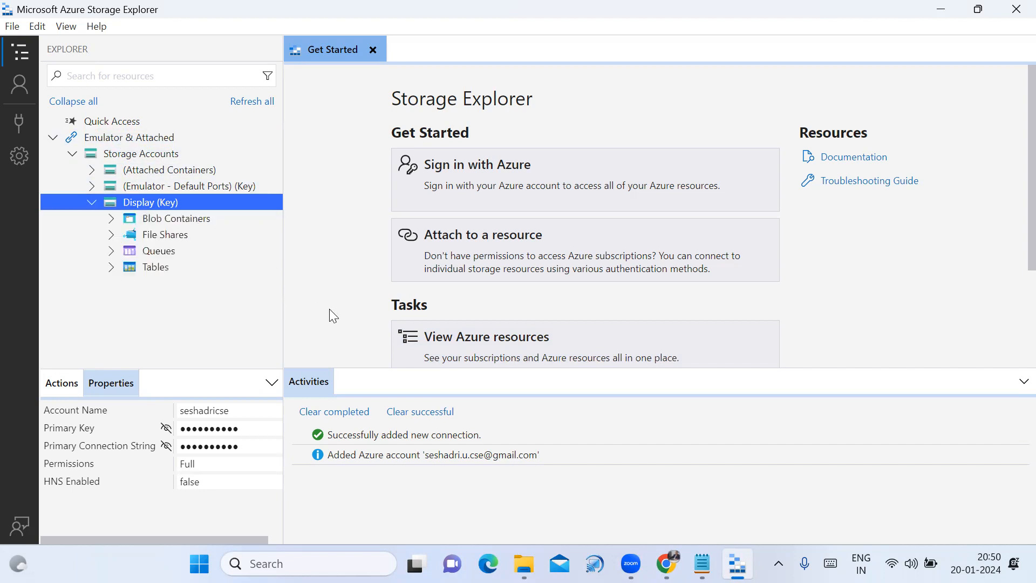
left_click(175, 220)
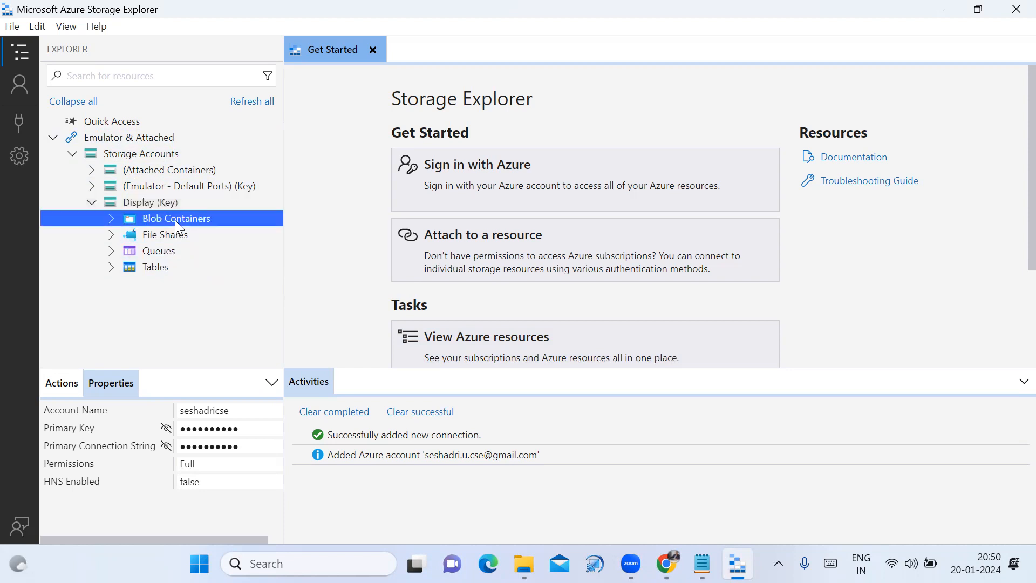
left_click(118, 216)
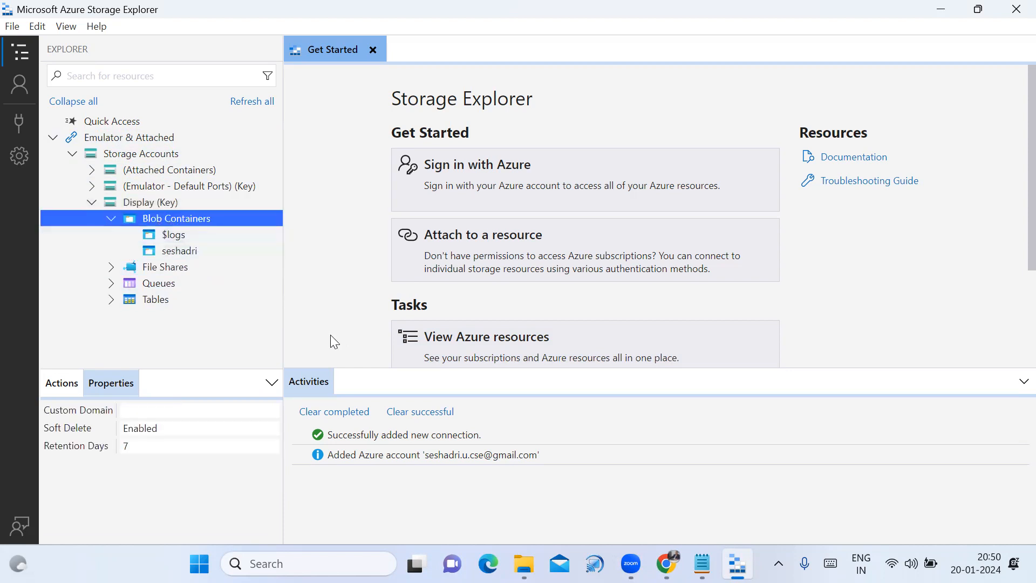
double_click(180, 251)
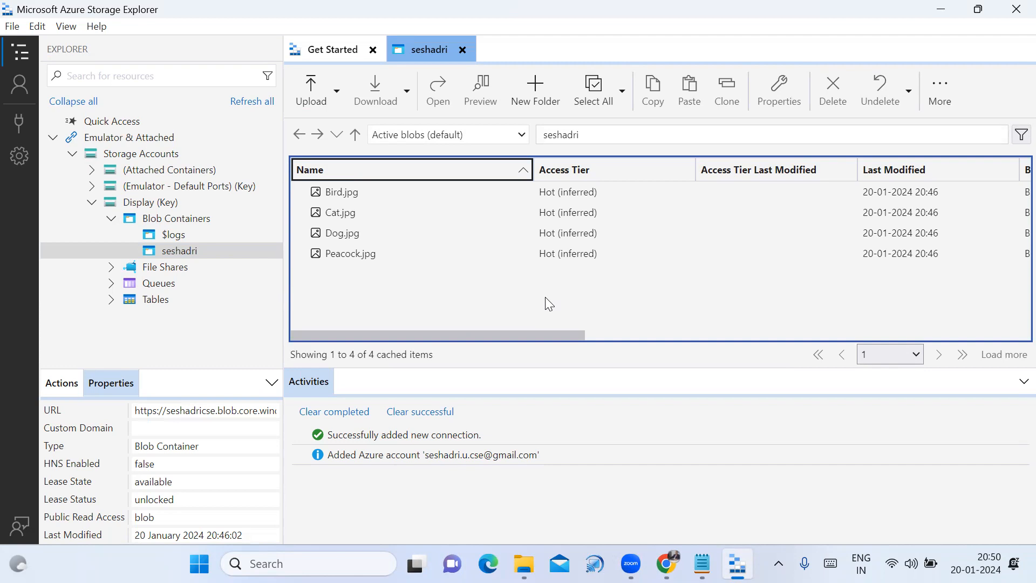
Step: Open Bird.jpg from the container's blob list to view the image, and close the image viewer
left_click(348, 193)
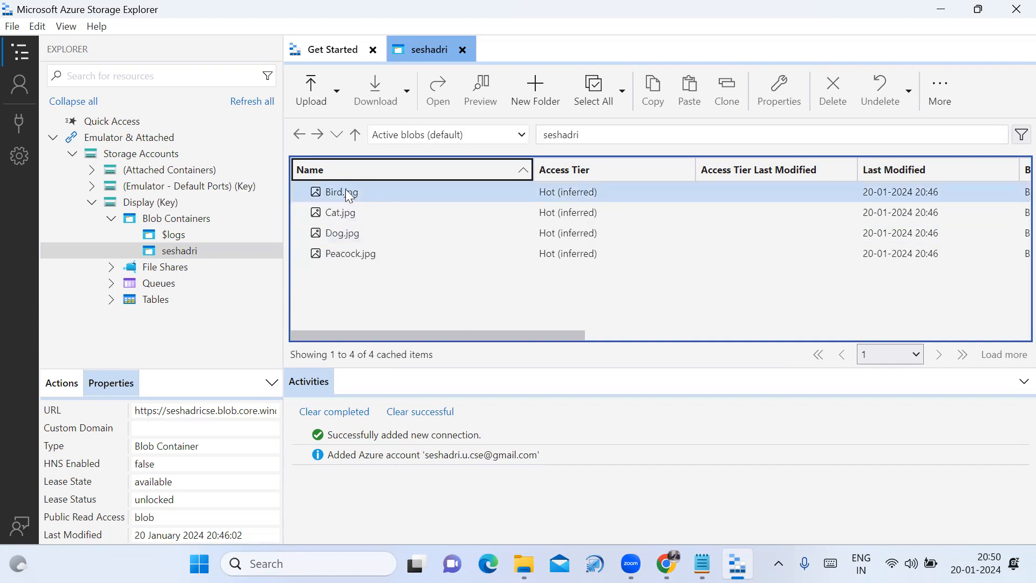
left_click(362, 219)
left_click(364, 240)
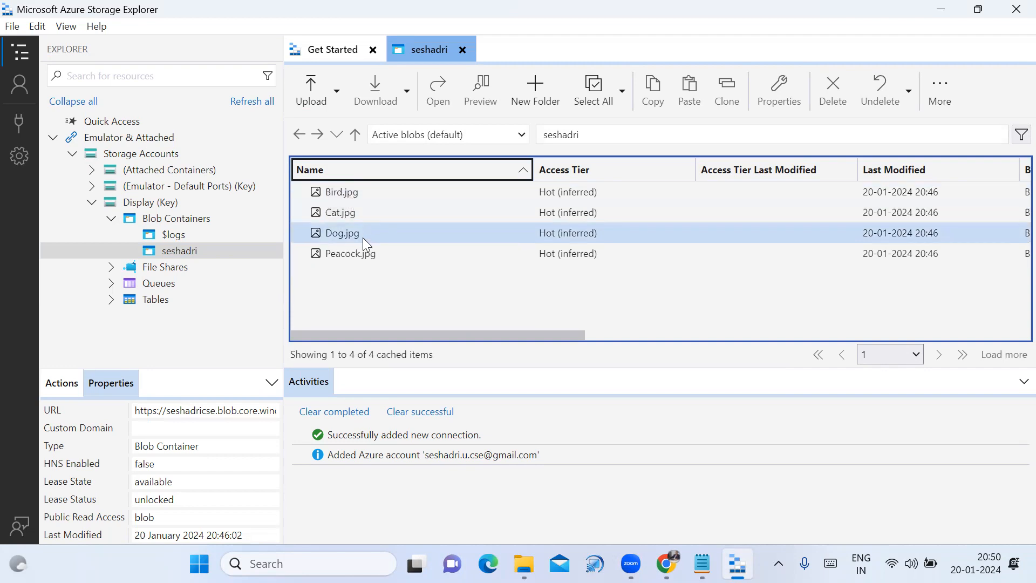
left_click(368, 255)
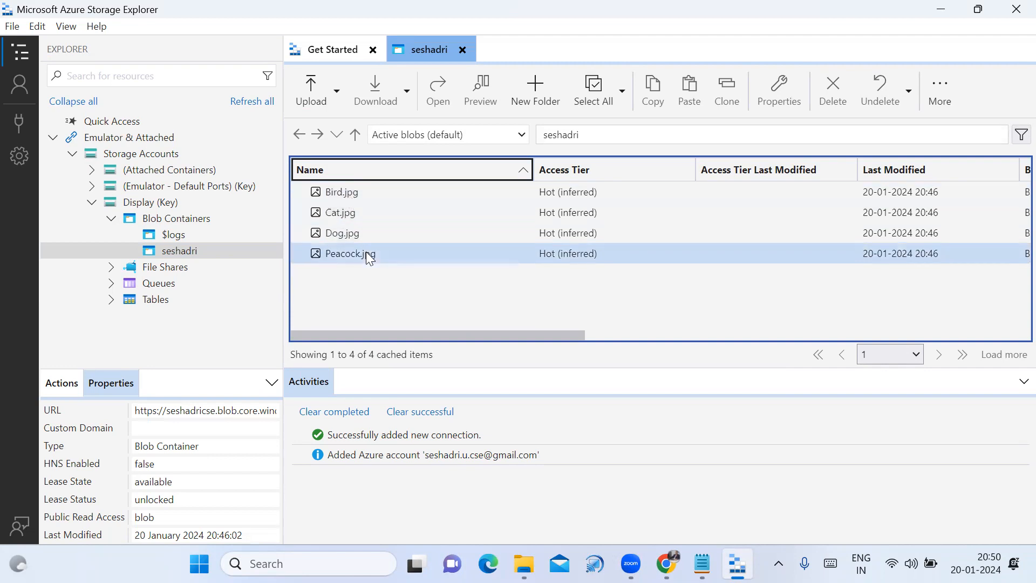
left_click(351, 193)
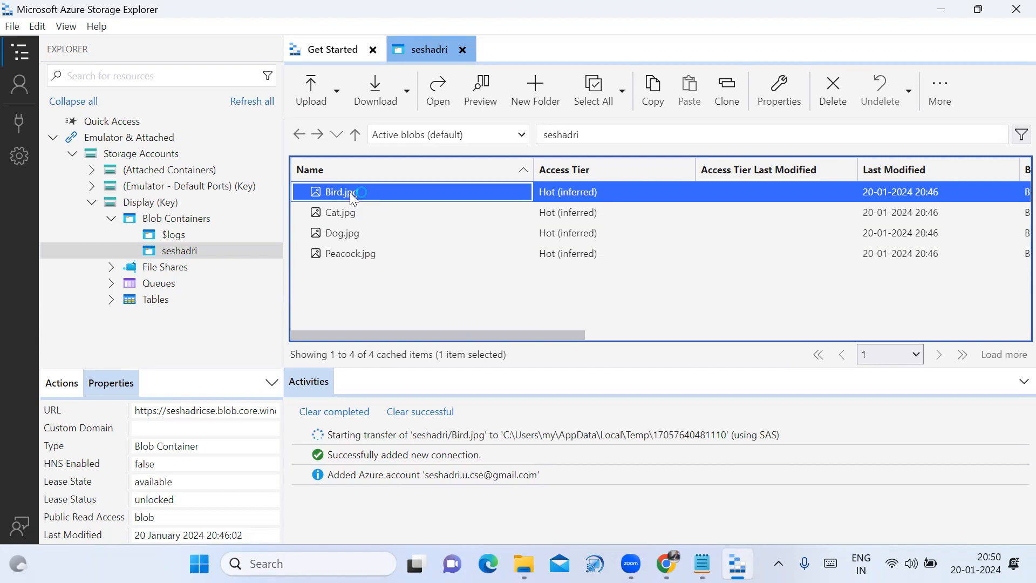
double_click(350, 193)
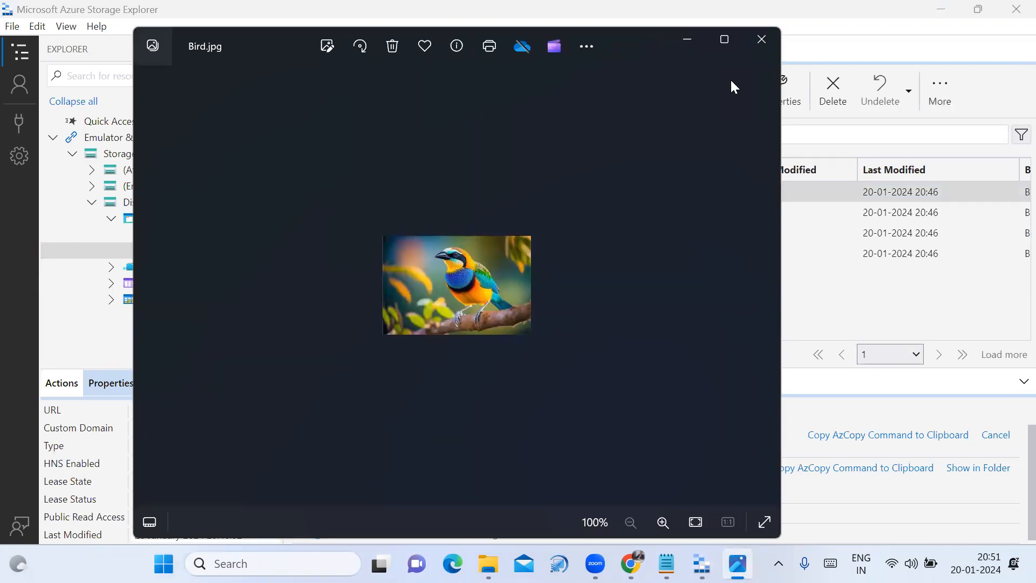
left_click(761, 39)
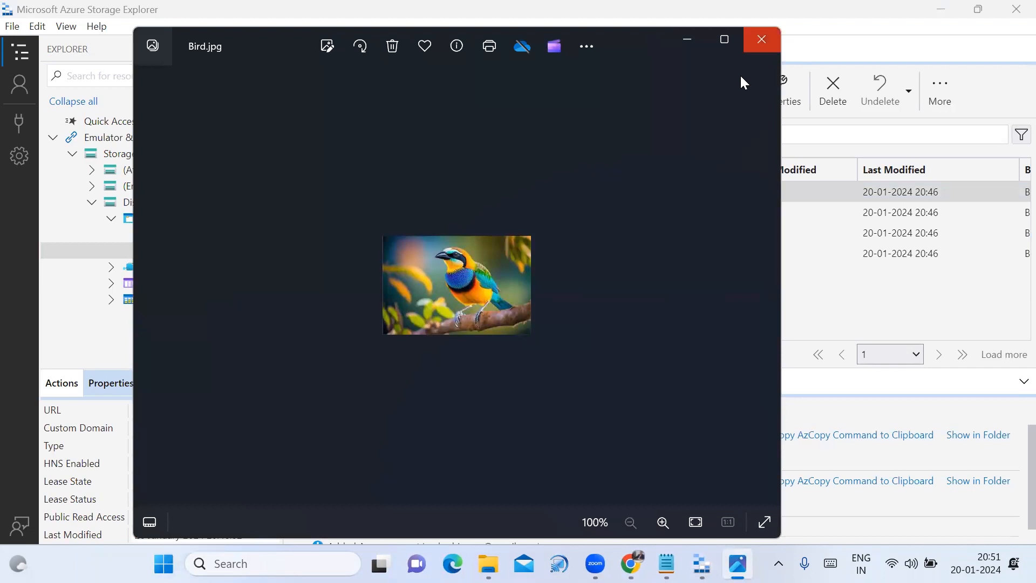
left_click(762, 39)
Step: Switch to the Azure portal in Chrome and open Bird.jpg's details from the storage account's blob container
left_click(665, 562)
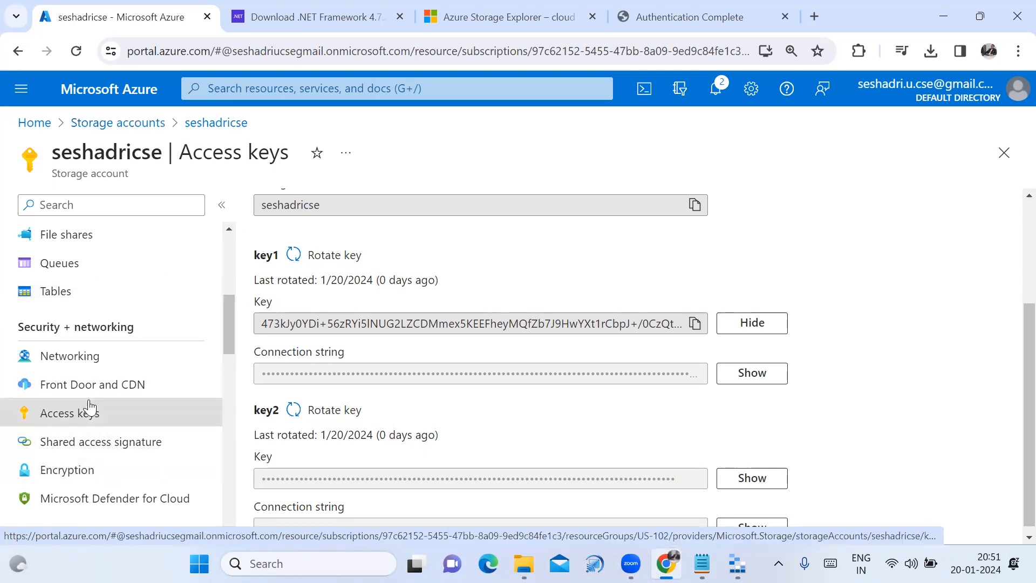
scroll(87, 400, "up", 3)
left_click(74, 378)
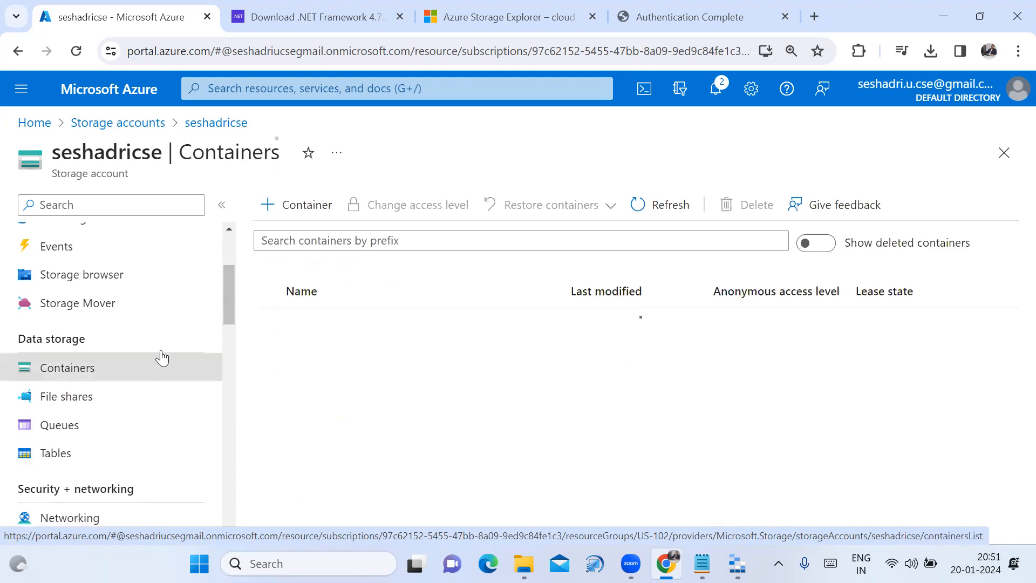
left_click(305, 351)
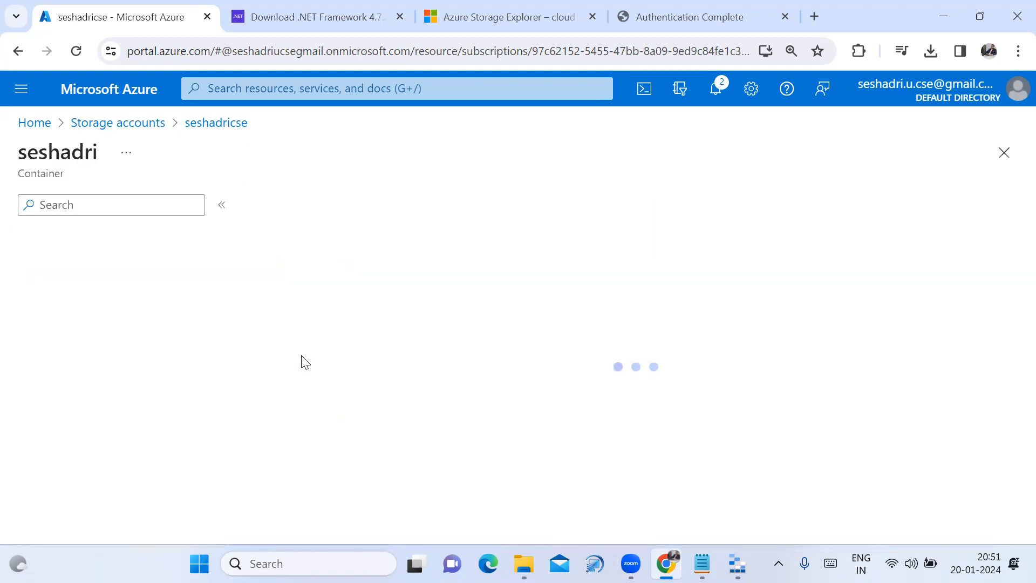
left_click(312, 410)
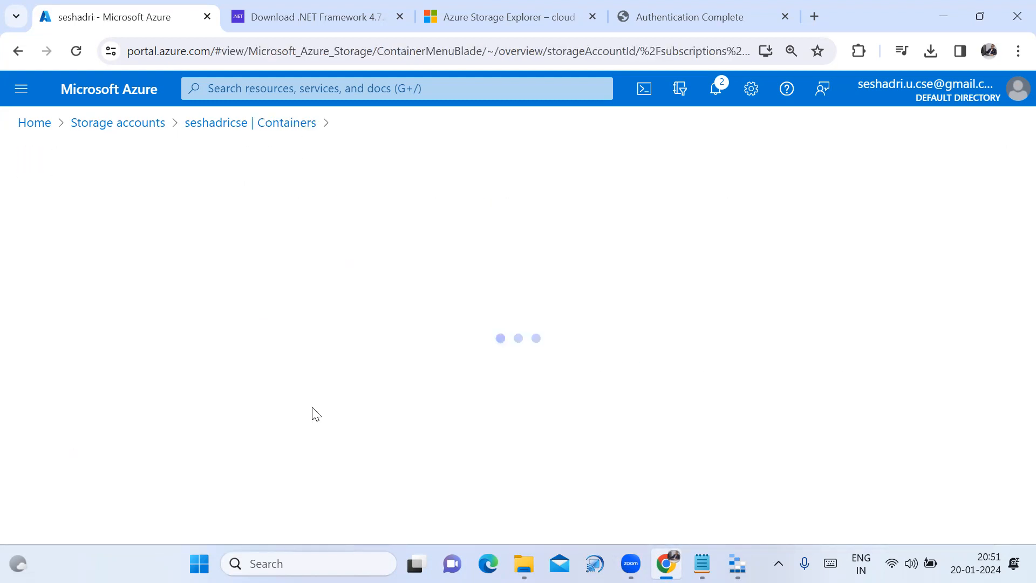
Step: Copy the Bird.jpg blob URL and open it in a new browser tab
left_click(399, 306)
key("ctrl+t")
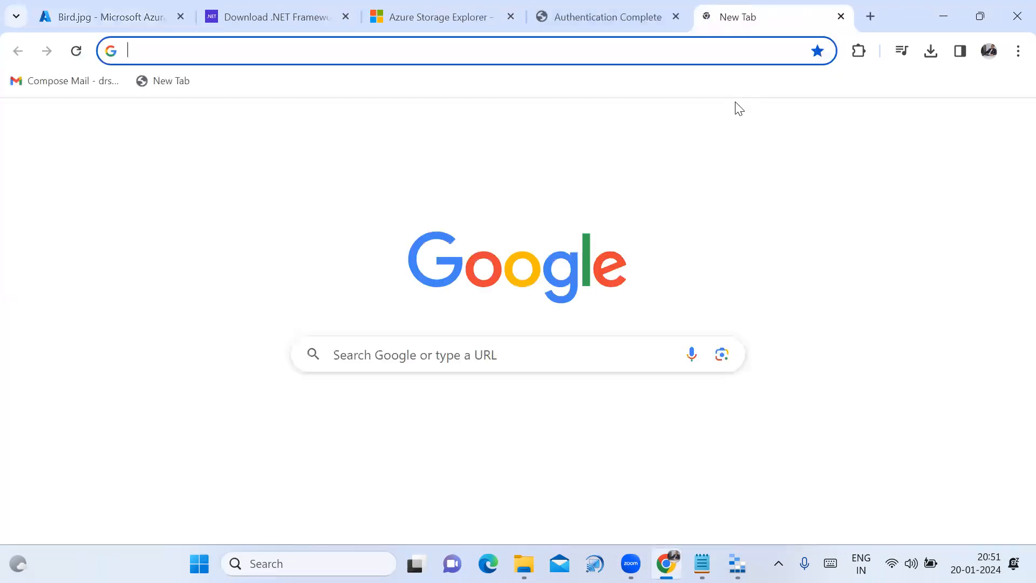
key("ctrl+v")
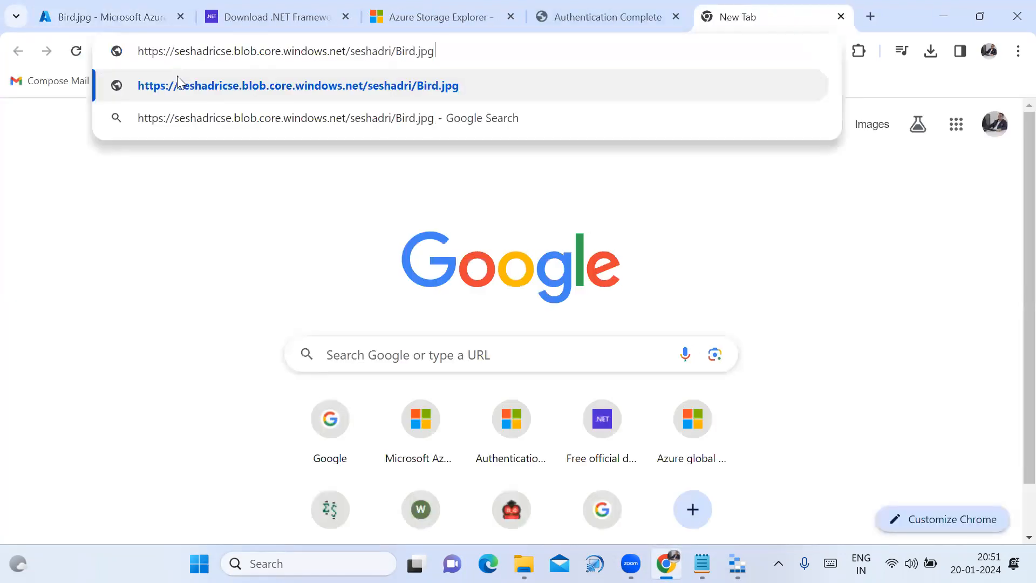
key("Return")
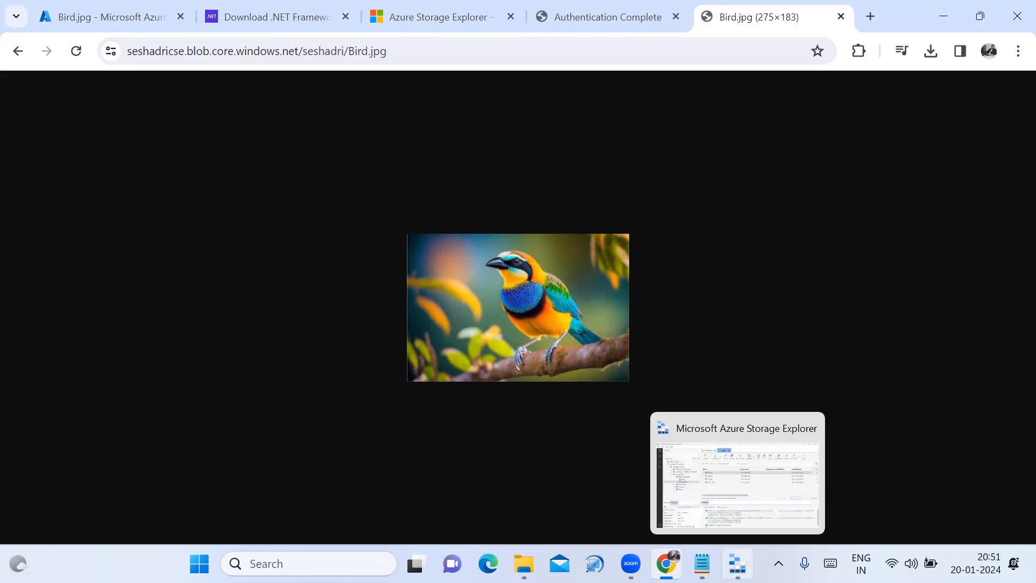
Step: Switch to Azure Storage Explorer and upload "24. Azure Administrator Associate - Blob Storage - Create Folder.pdf" from Downloads to the open blob container
left_click(738, 564)
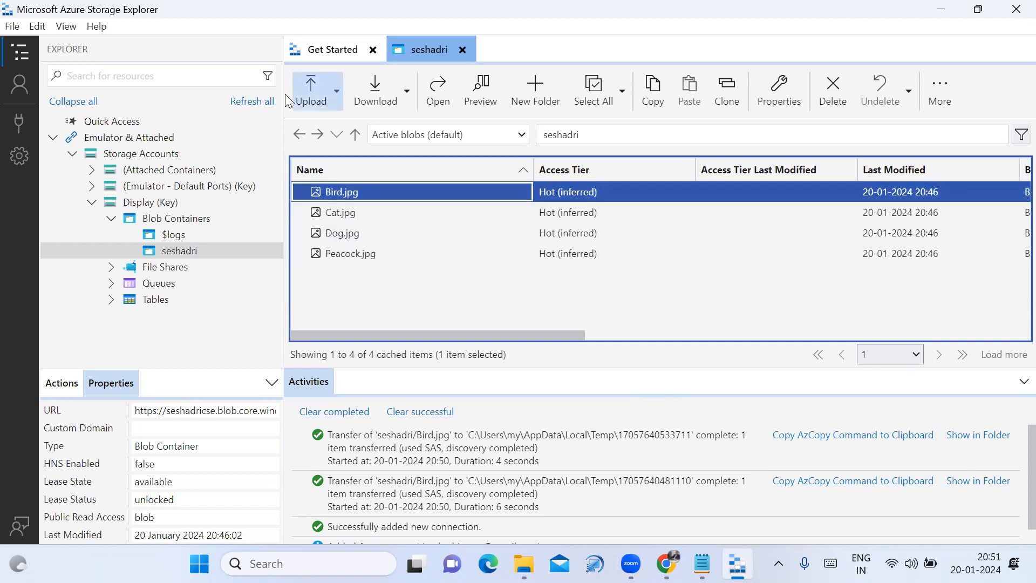
left_click(317, 92)
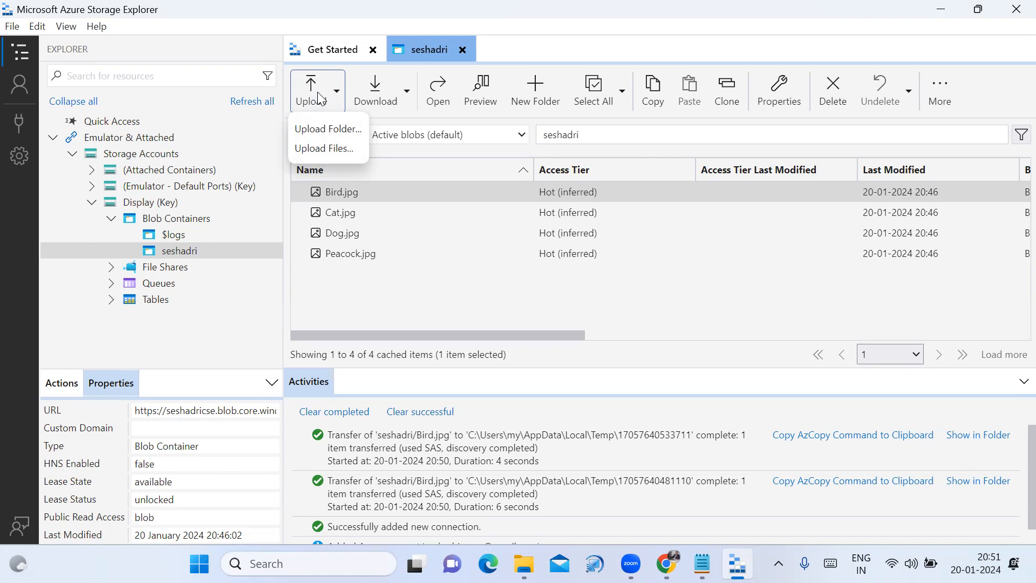
left_click(339, 146)
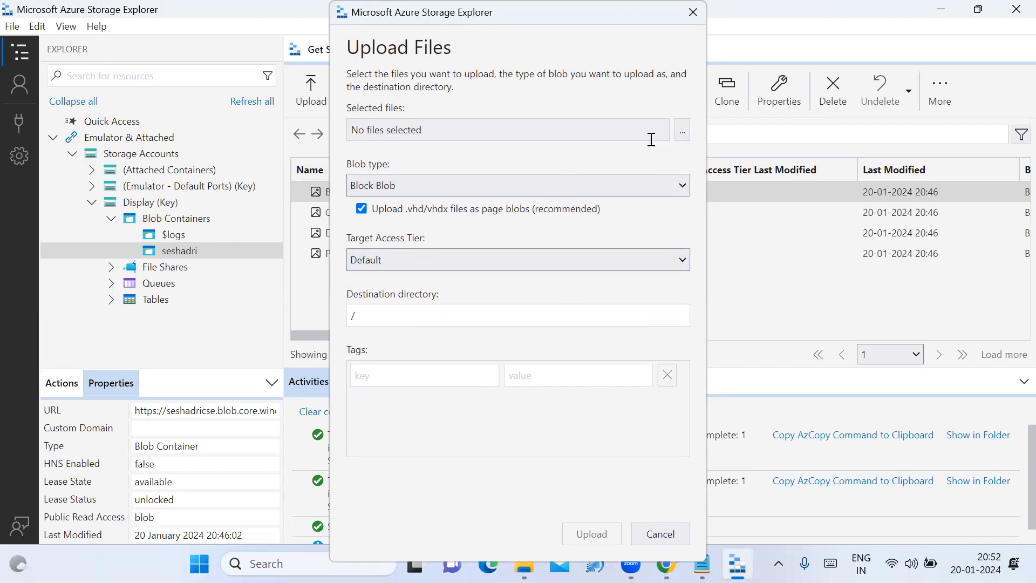
left_click(682, 132)
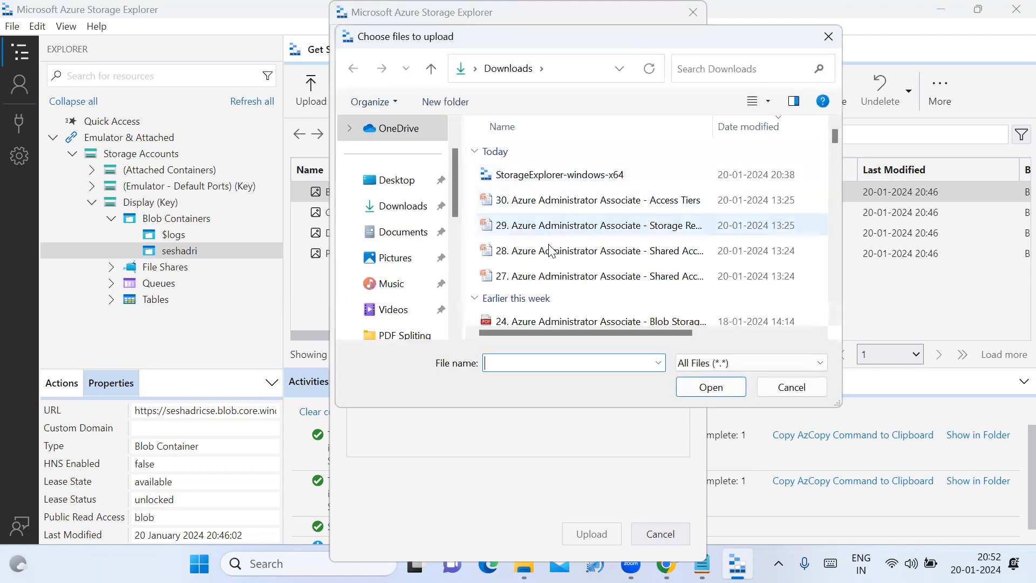
scroll(581, 283, "down", 1)
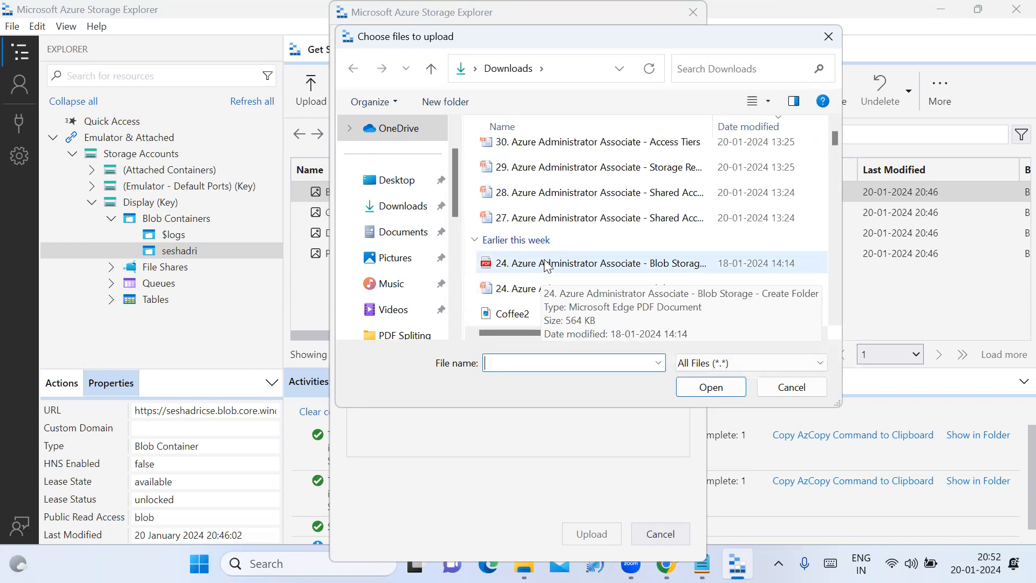
left_click(644, 265)
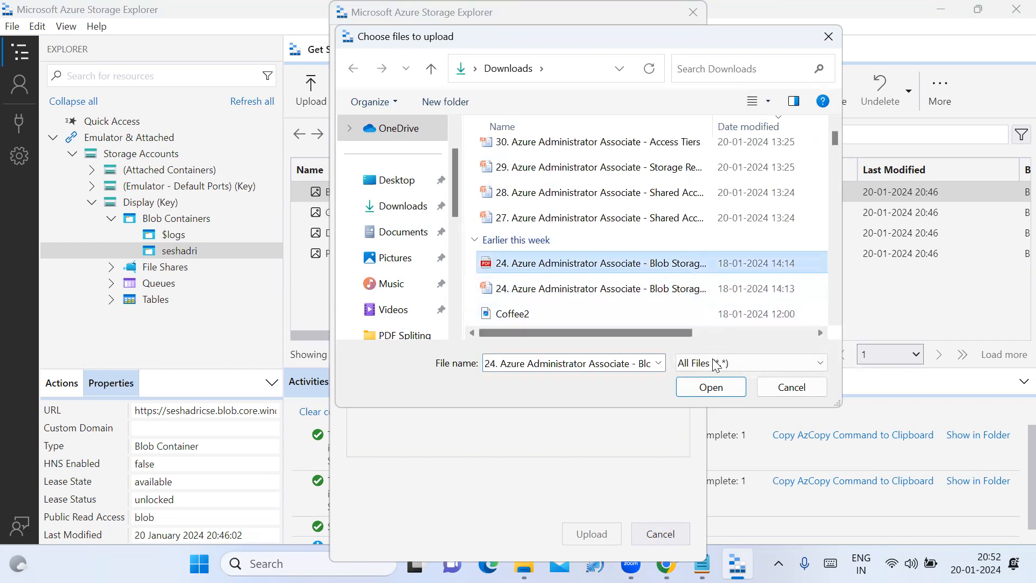
left_click(714, 386)
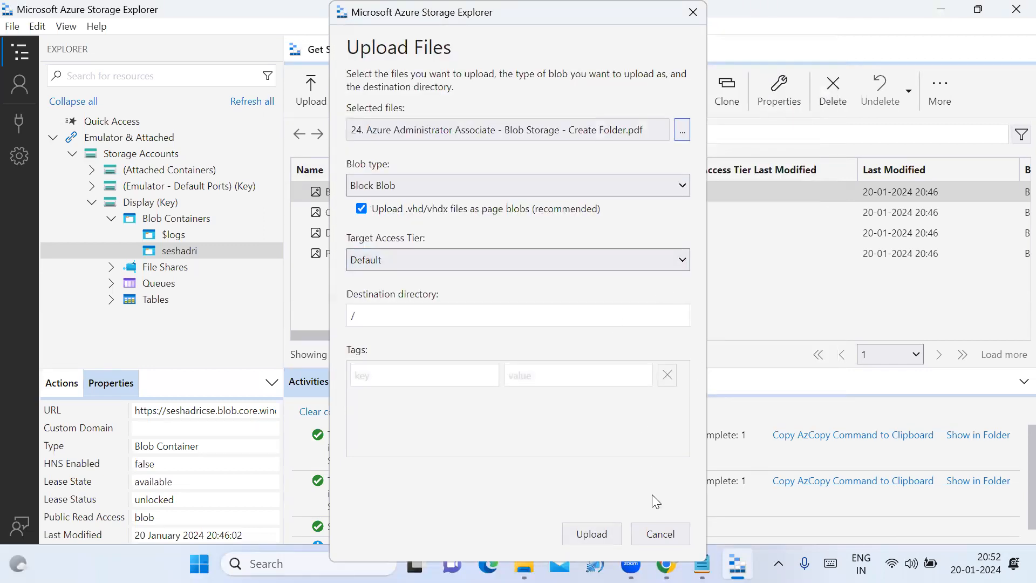
left_click(589, 534)
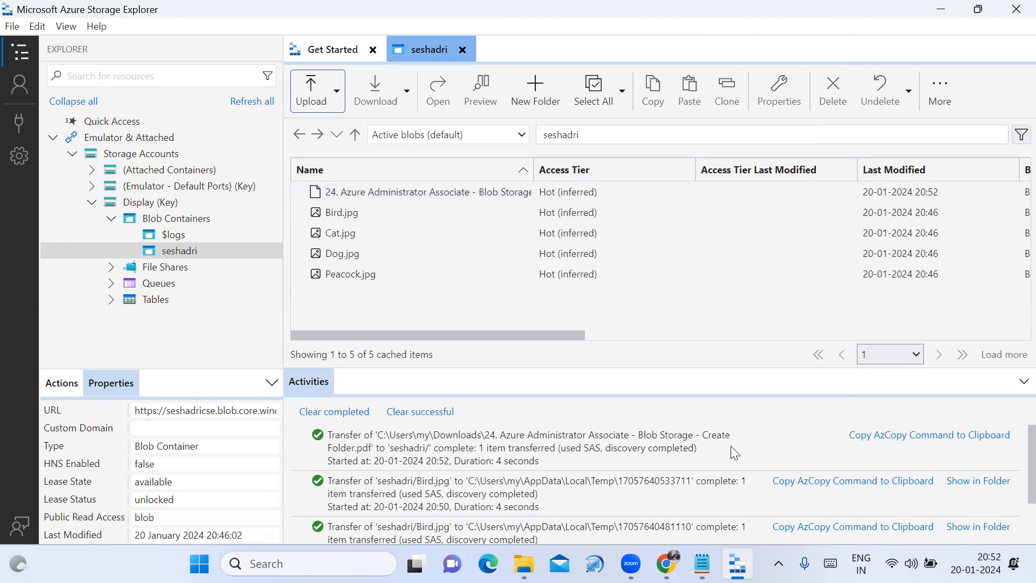
Step: Switch to the Azure portal in Chrome, examine the blob list in the storage account's blob container, and return to Azure Storage Explorer
key("alt+Tab")
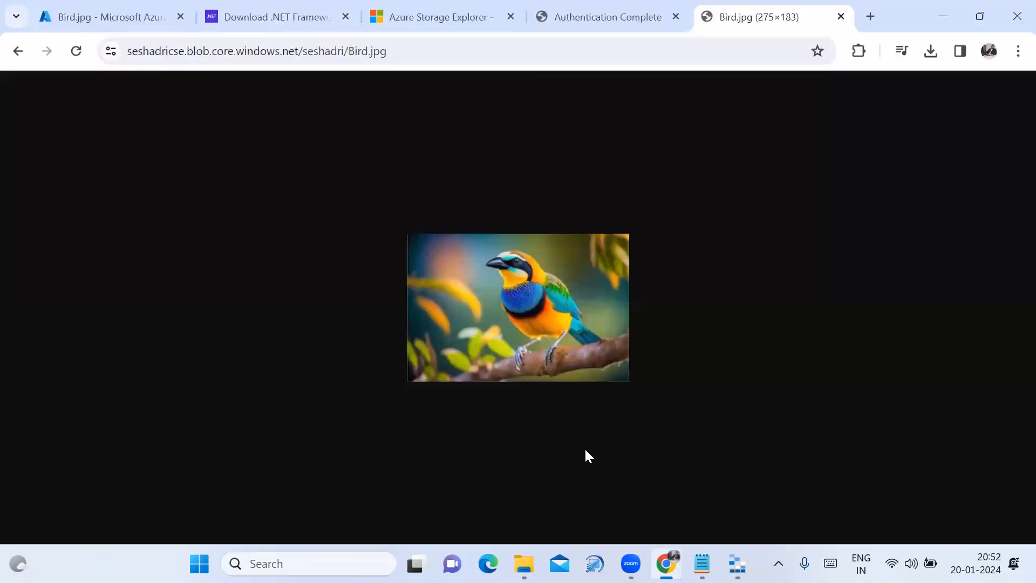
left_click(125, 11)
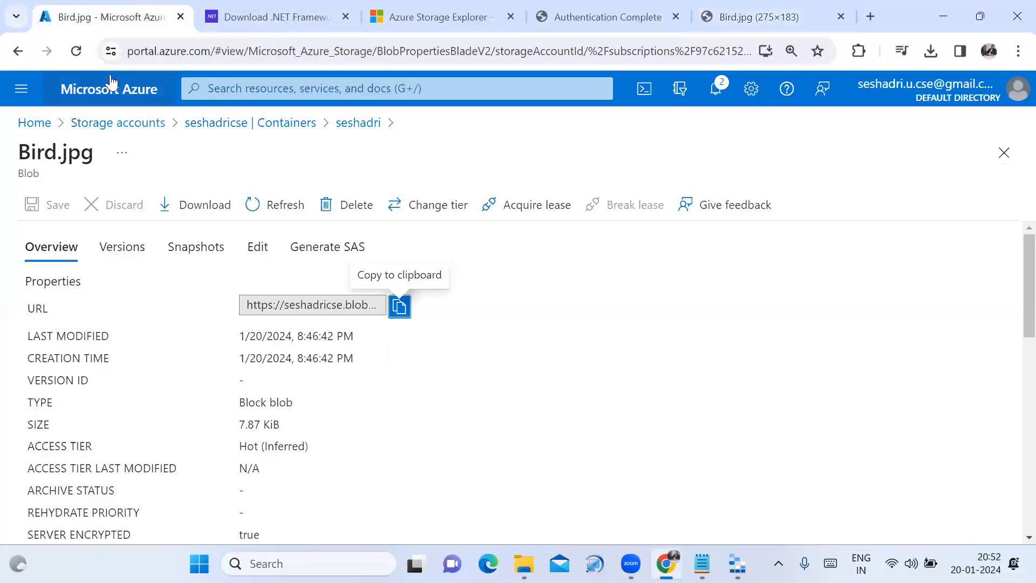
left_click(76, 51)
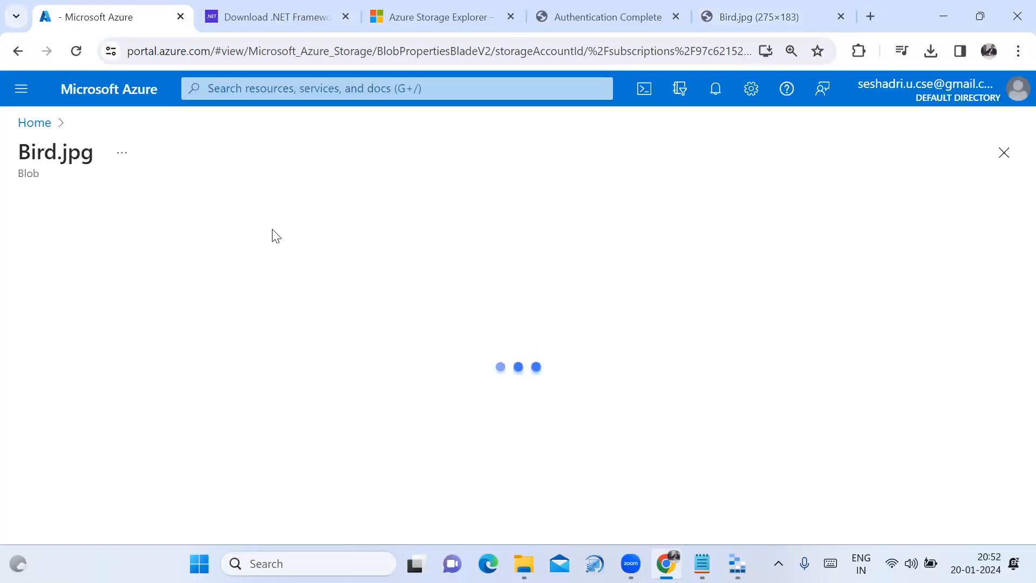
left_click(34, 125)
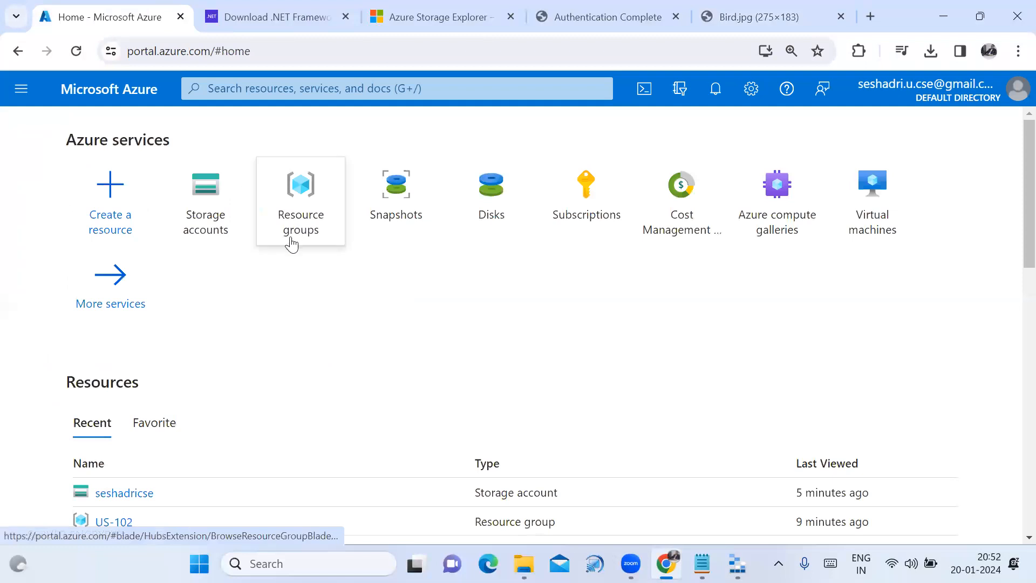
left_click(204, 223)
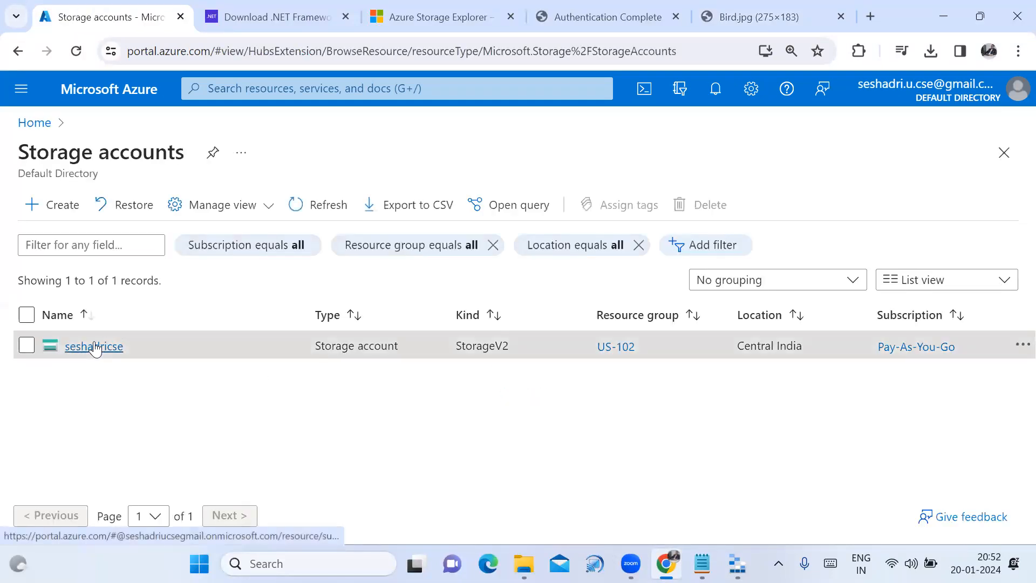
left_click(110, 345)
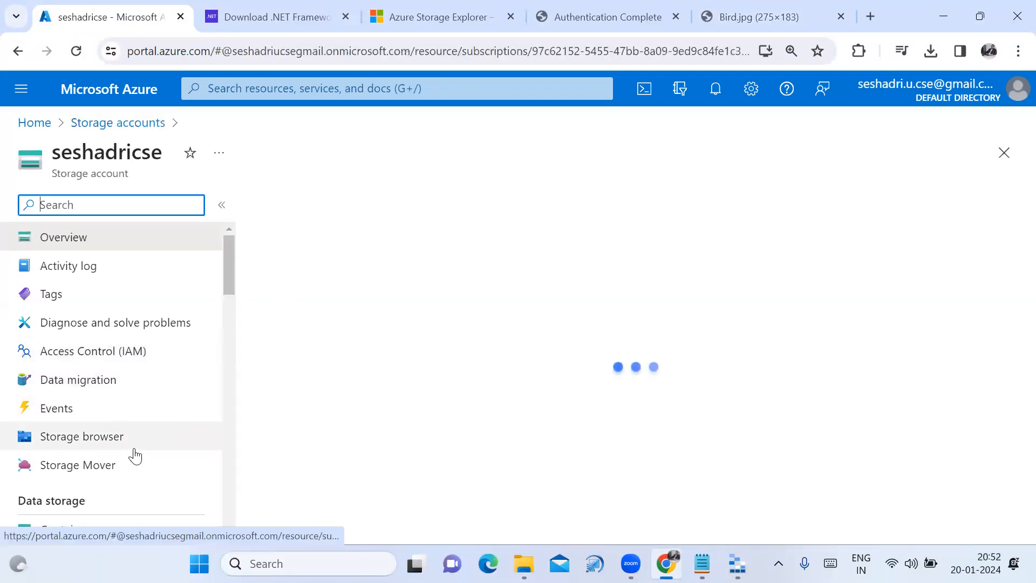
scroll(118, 448, "down", 2)
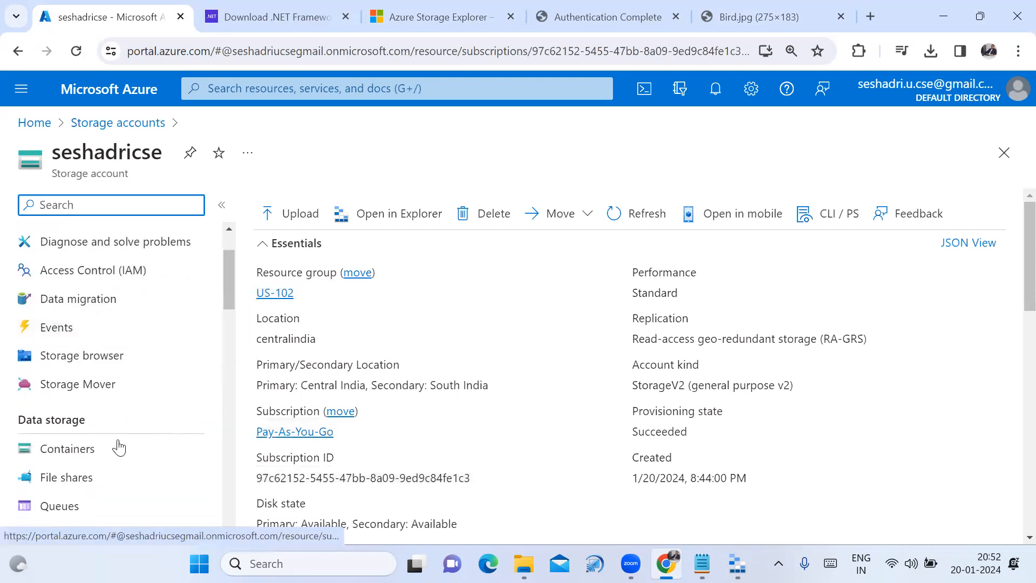
left_click(90, 454)
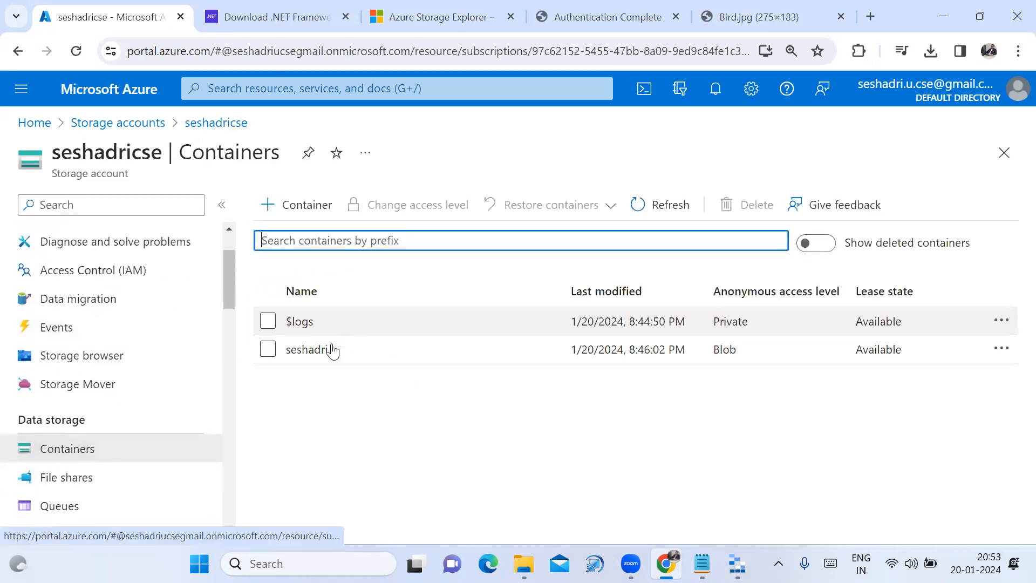
left_click(324, 350)
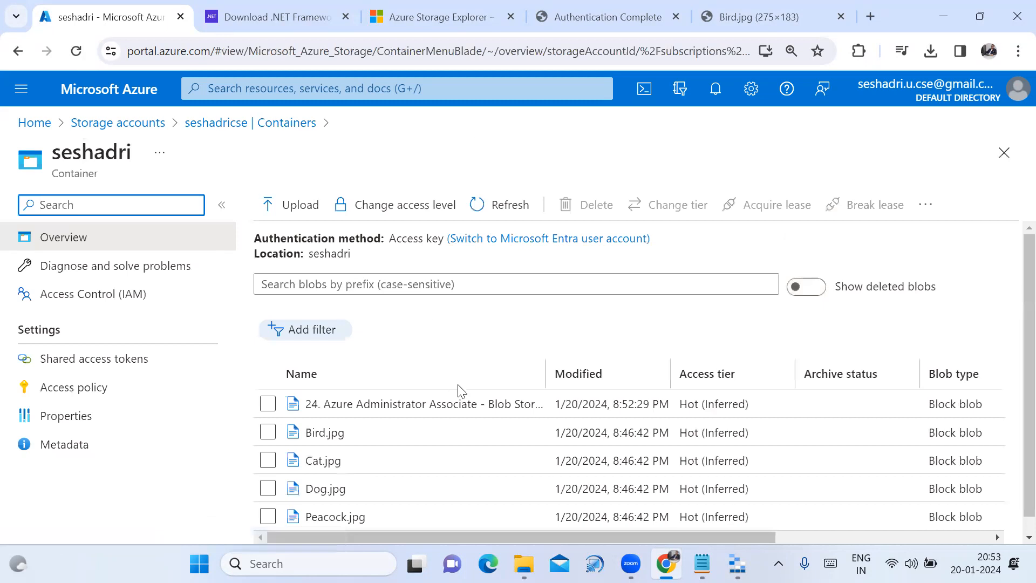
scroll(566, 411, "down", 1)
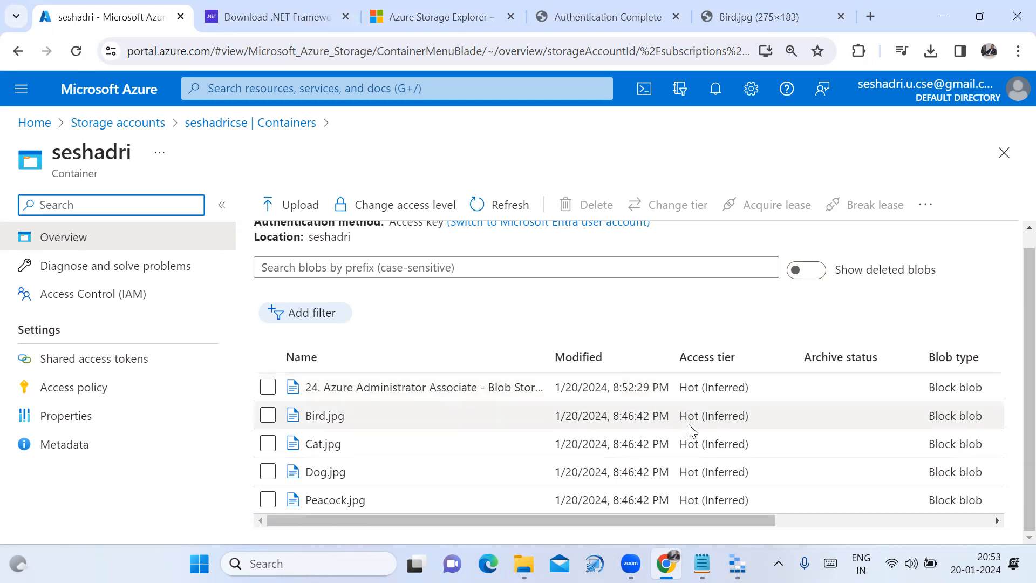
left_click(741, 552)
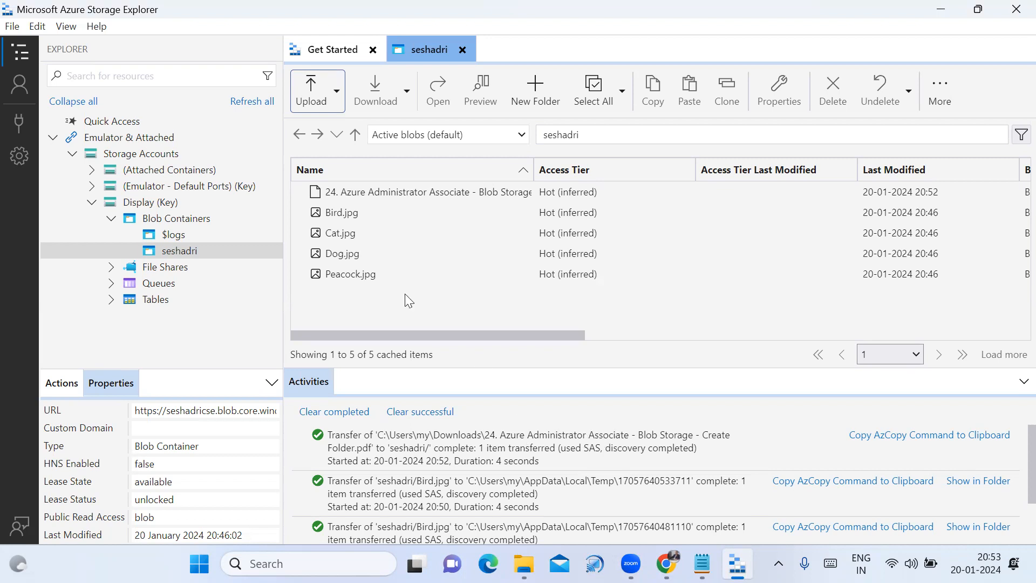
left_click(317, 216)
right_click(341, 211)
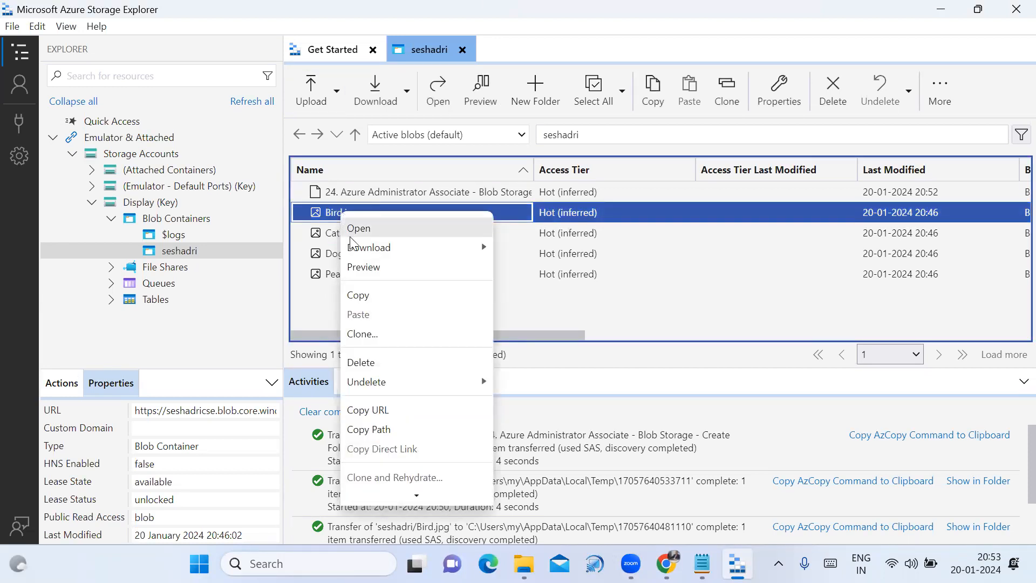
left_click(376, 89)
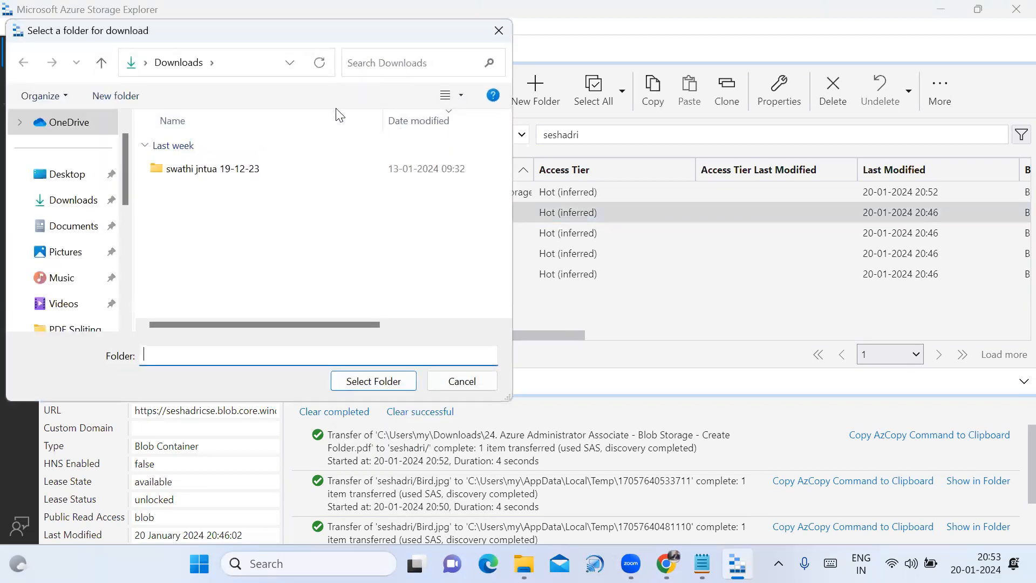
left_click(86, 186)
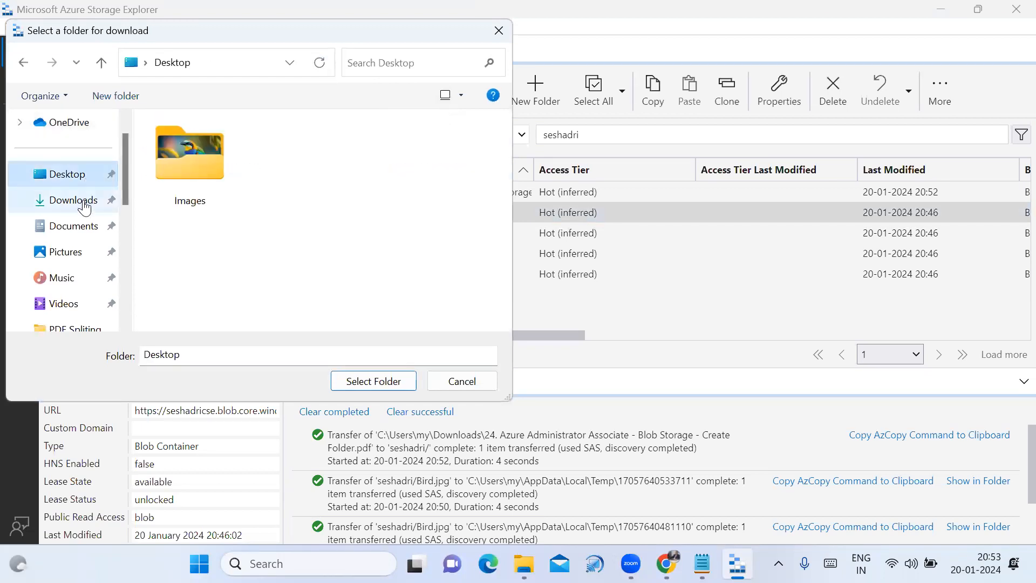
left_click(81, 201)
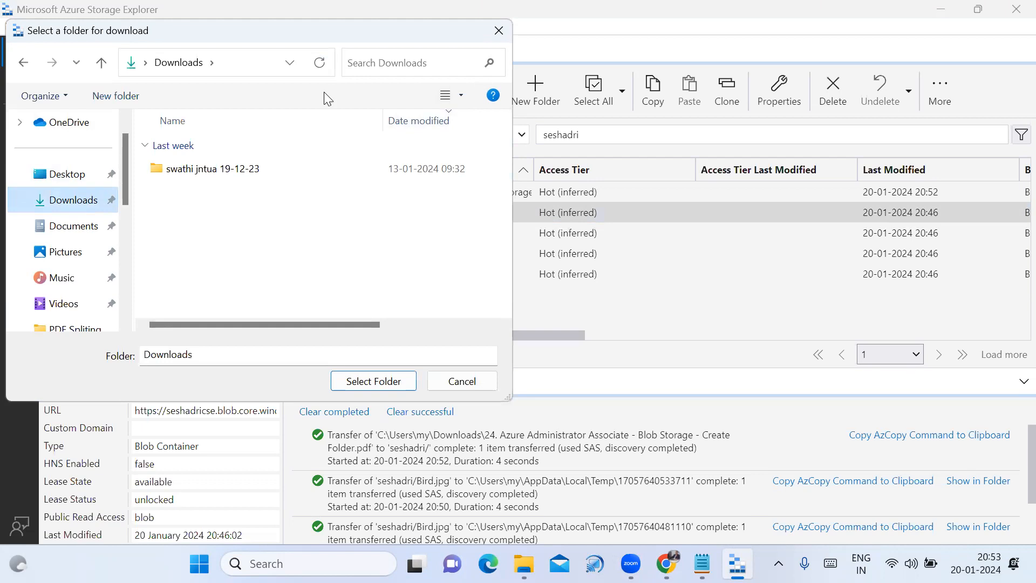
left_click(489, 35)
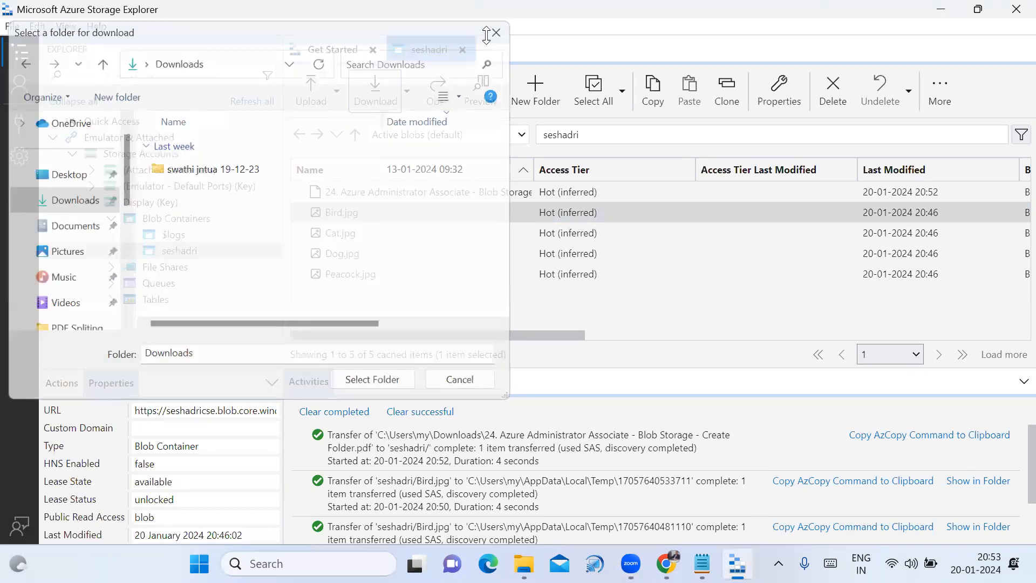
Step: Try to download Cat.jpg to a folder named Img1 in Downloads
left_click(341, 234)
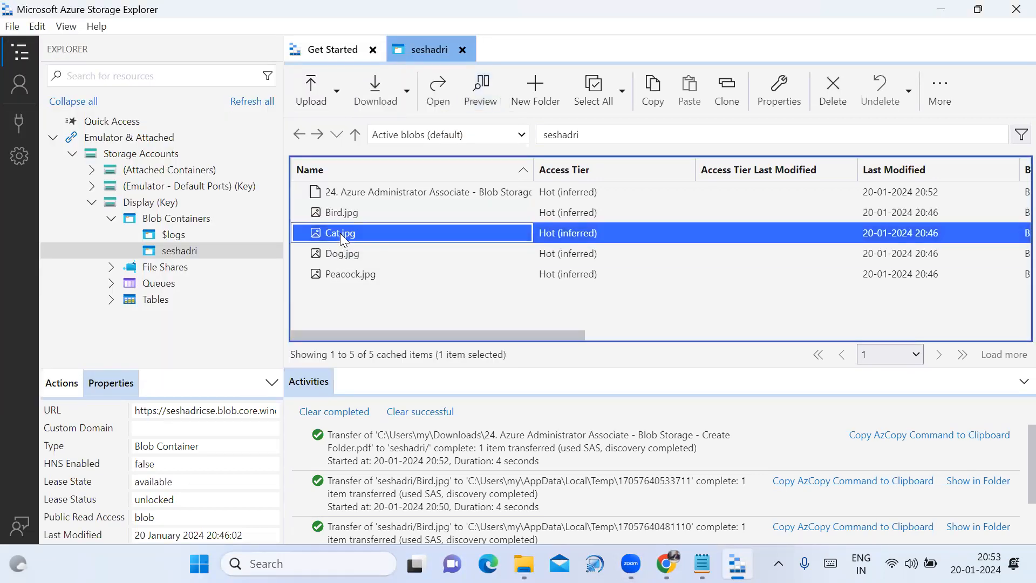
left_click(362, 108)
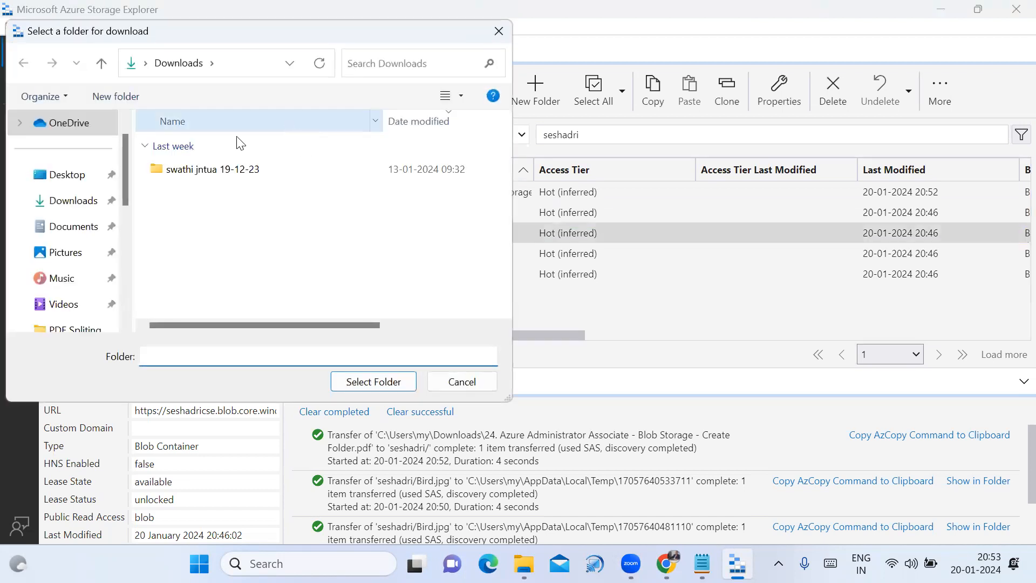
left_click(97, 175)
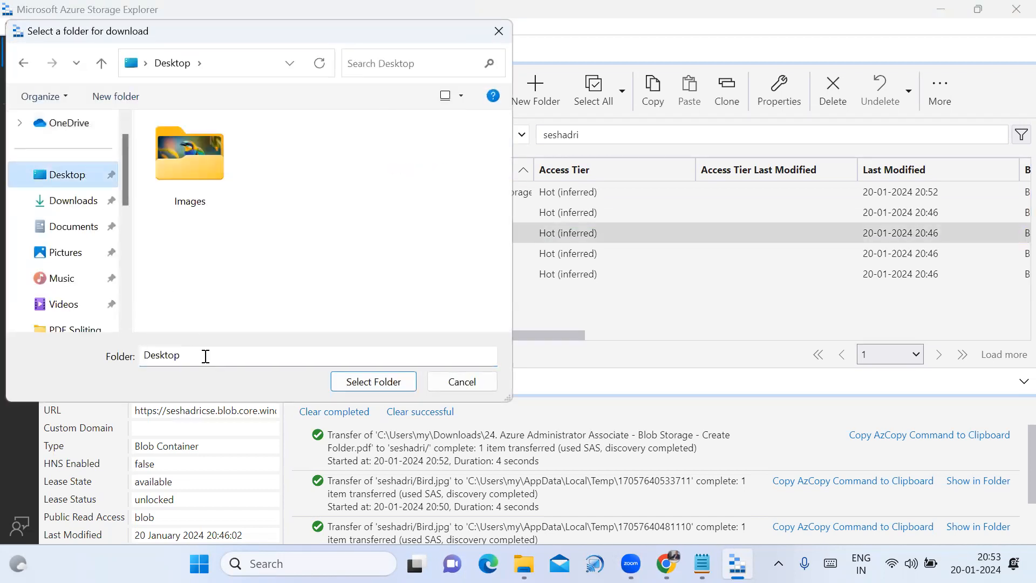
left_click(75, 201)
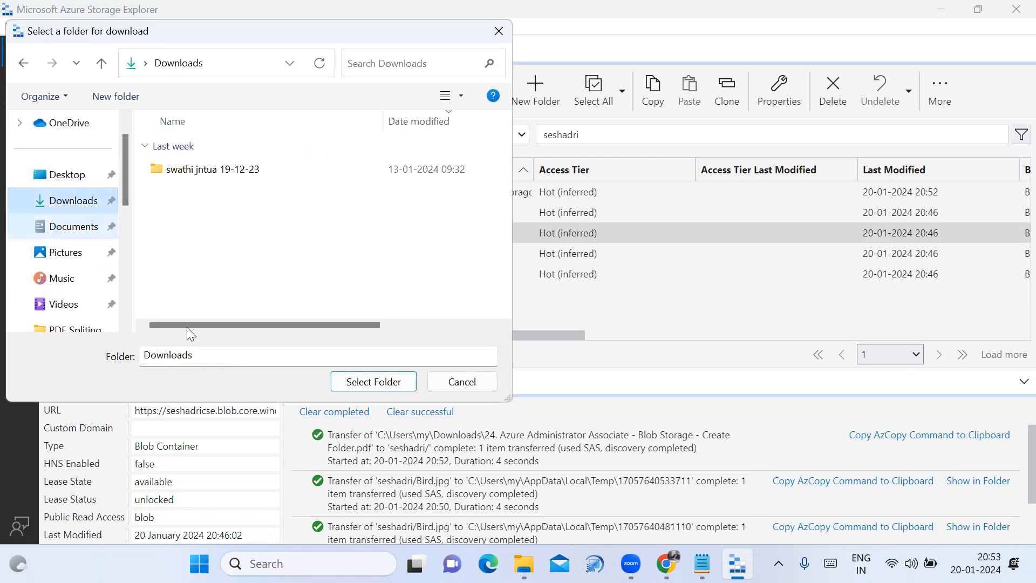
left_click(197, 356)
key("BackSpace")
key("BackSpace")
key("BackSpace")
key("BackSpace")
key("BackSpace")
key("BackSpace")
key("BackSpace")
type("1")
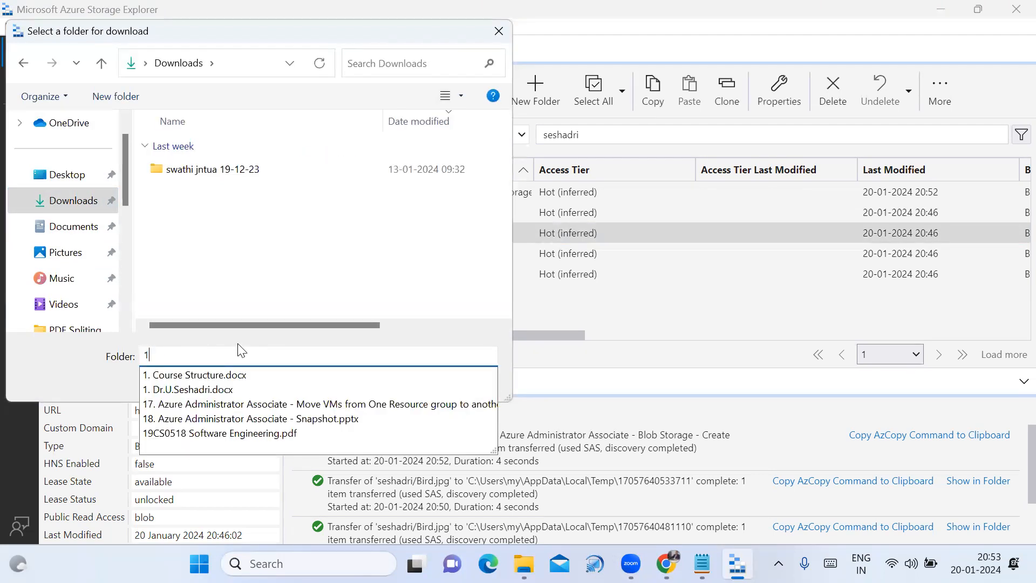
type(".")
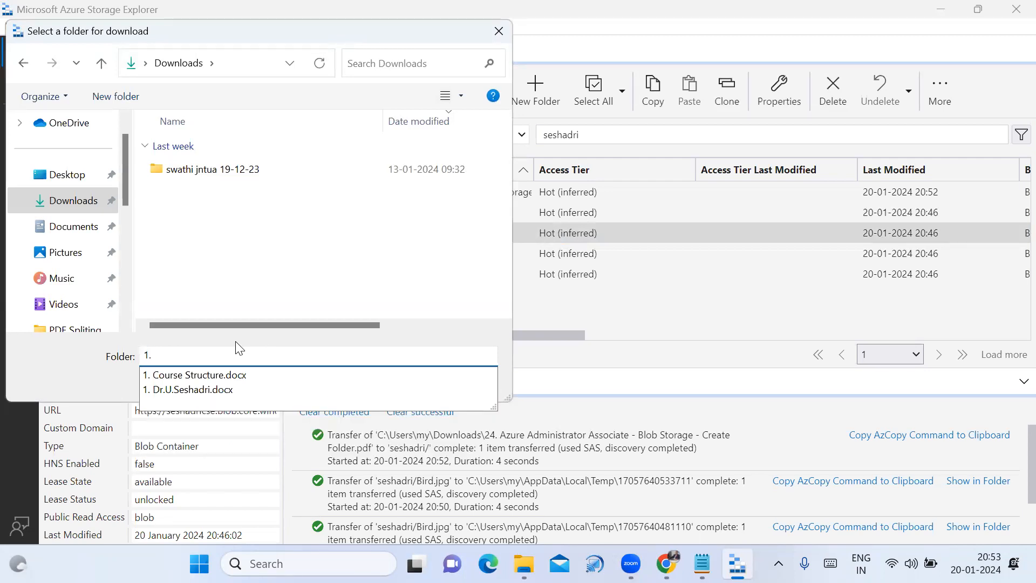
key("BackSpace")
key("BackSpace")
type("Img1")
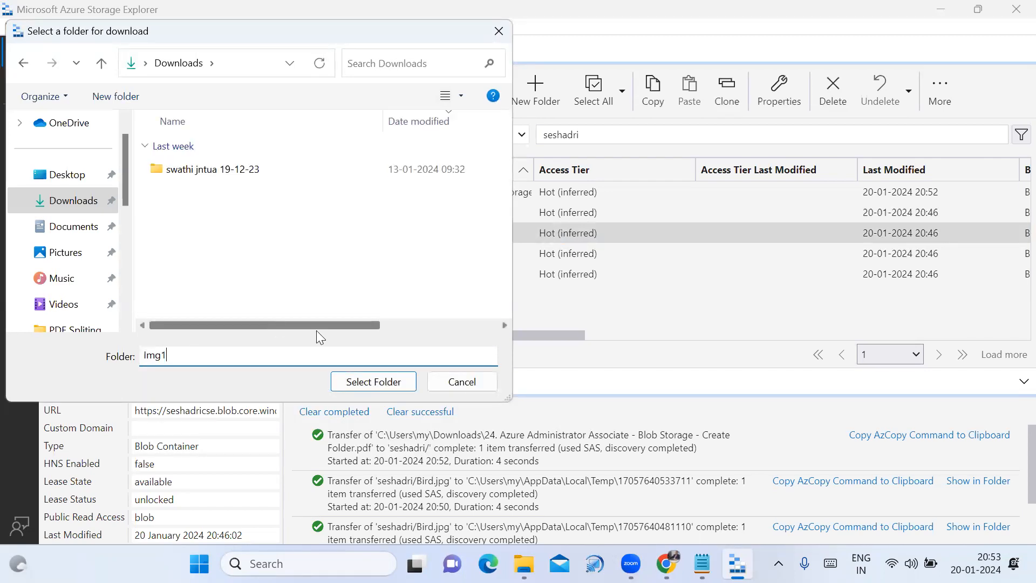
left_click(381, 385)
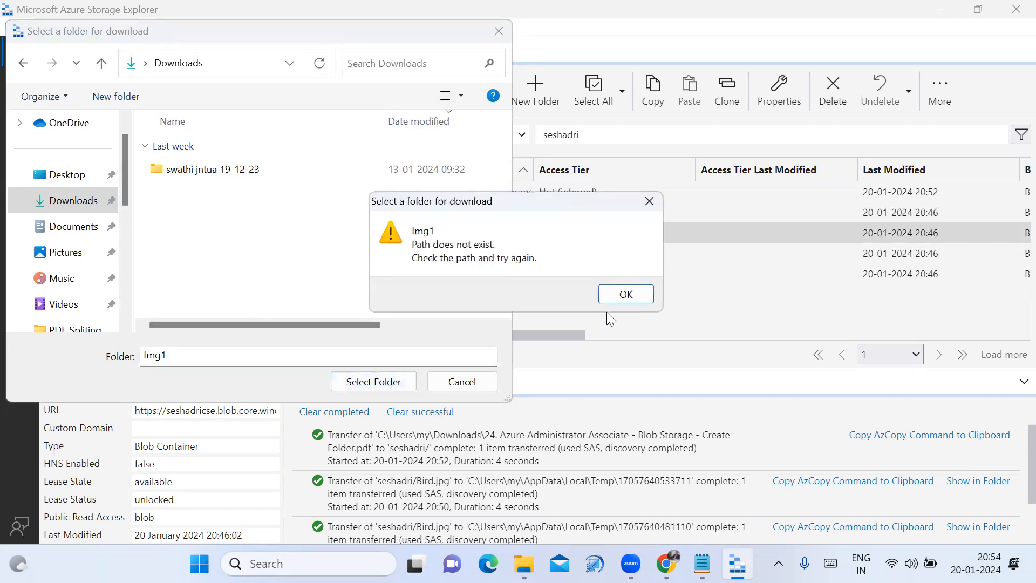
left_click(623, 295)
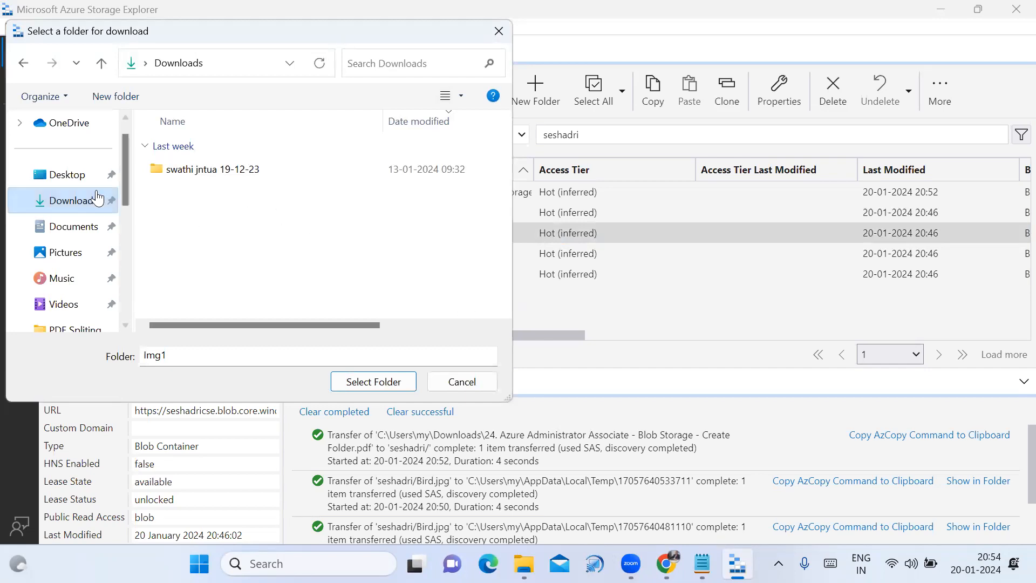
Step: Try to download Cat.jpg to Images1 within the Desktop's Images folder, and cancel the folder selection
left_click(75, 174)
double_click(197, 192)
left_click(271, 354)
type("1")
left_click(367, 383)
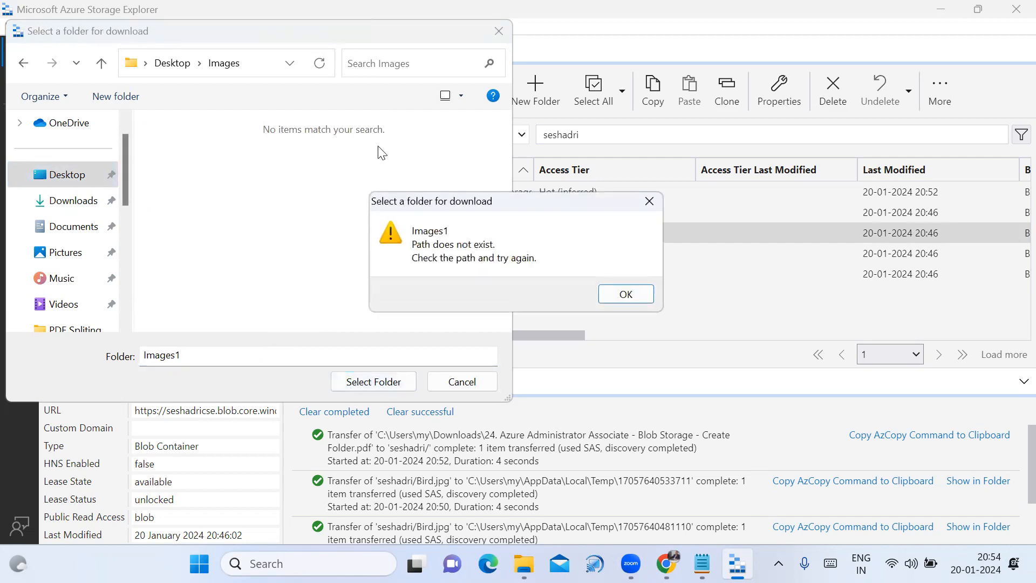
left_click(649, 201)
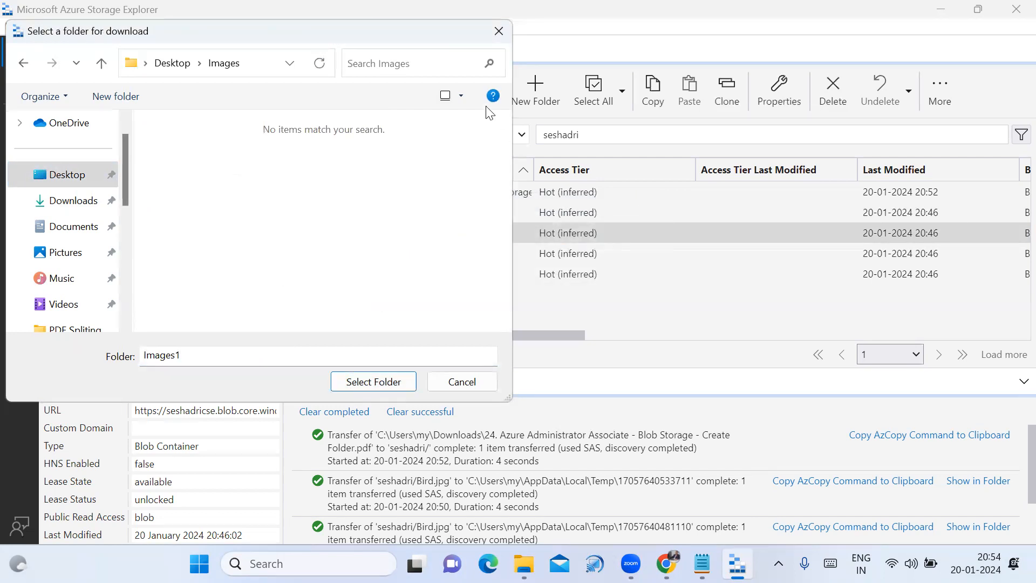
left_click(499, 31)
Step: Open Cat.jpg from the container's blob list to view the image, and close the image viewer
double_click(331, 232)
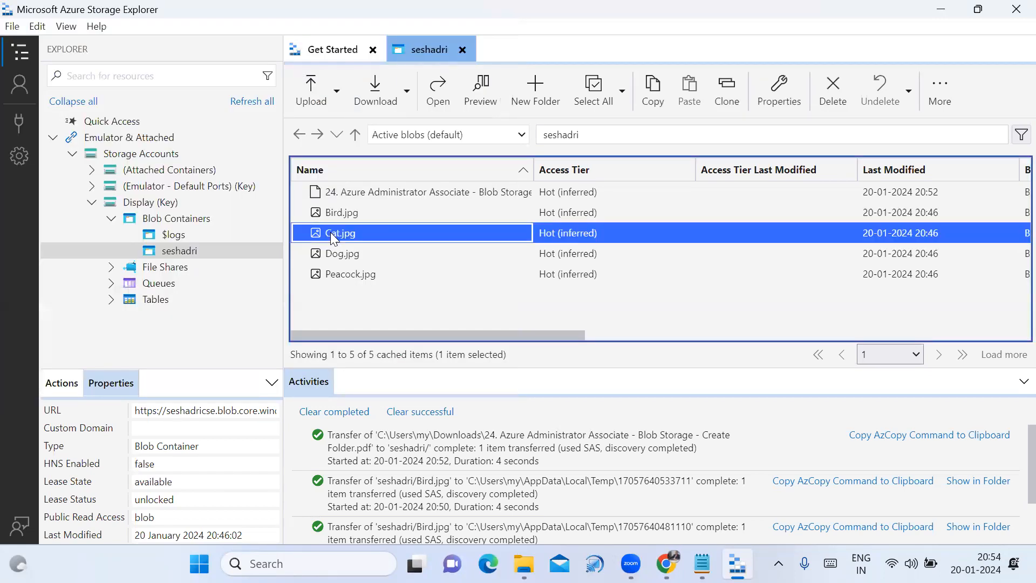
right_click(331, 232)
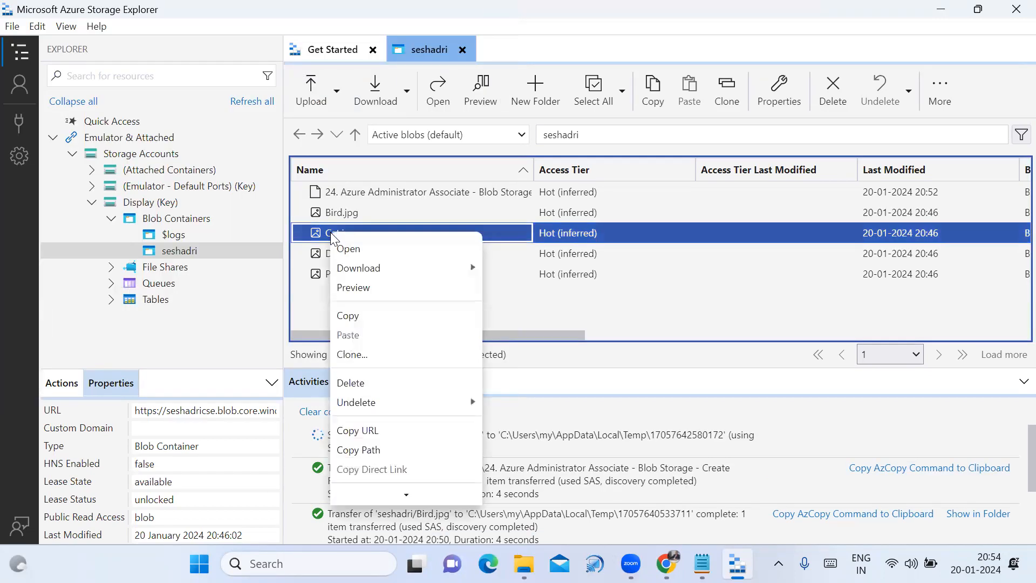
mouse_move(401, 268)
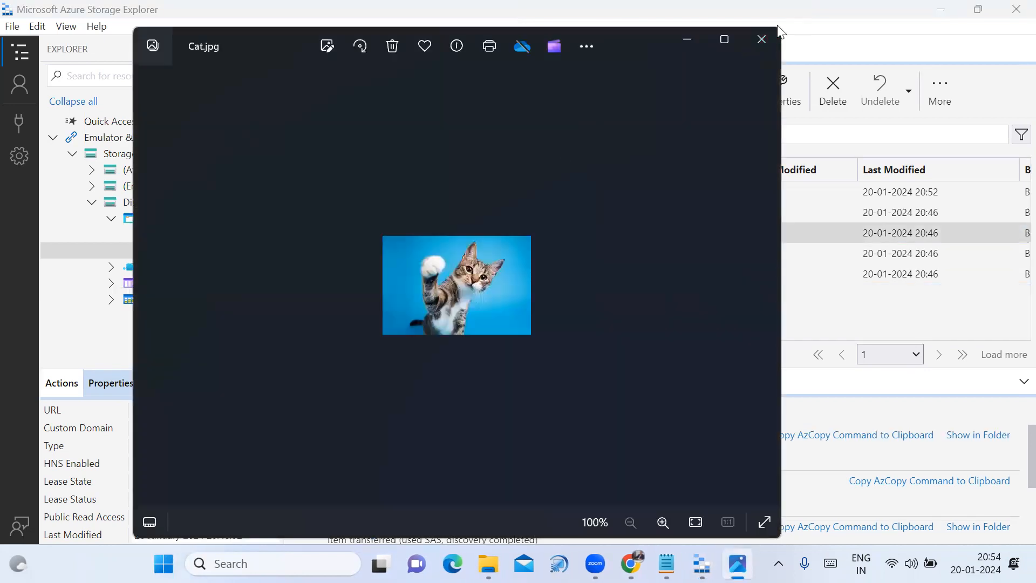
left_click(761, 38)
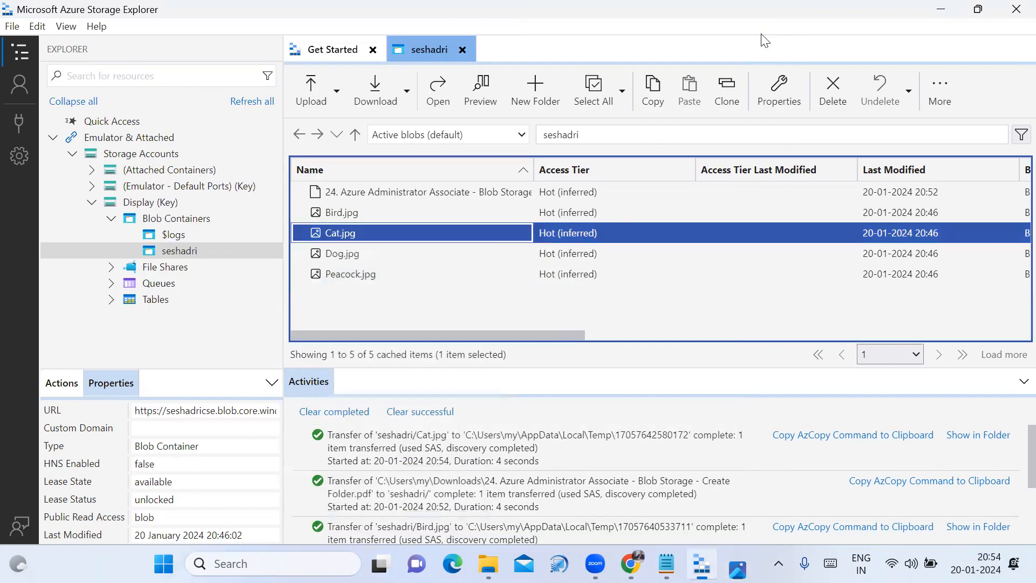
Step: Download Cat.jpg to the Desktop's Images folder, overwriting the existing copy
right_click(353, 236)
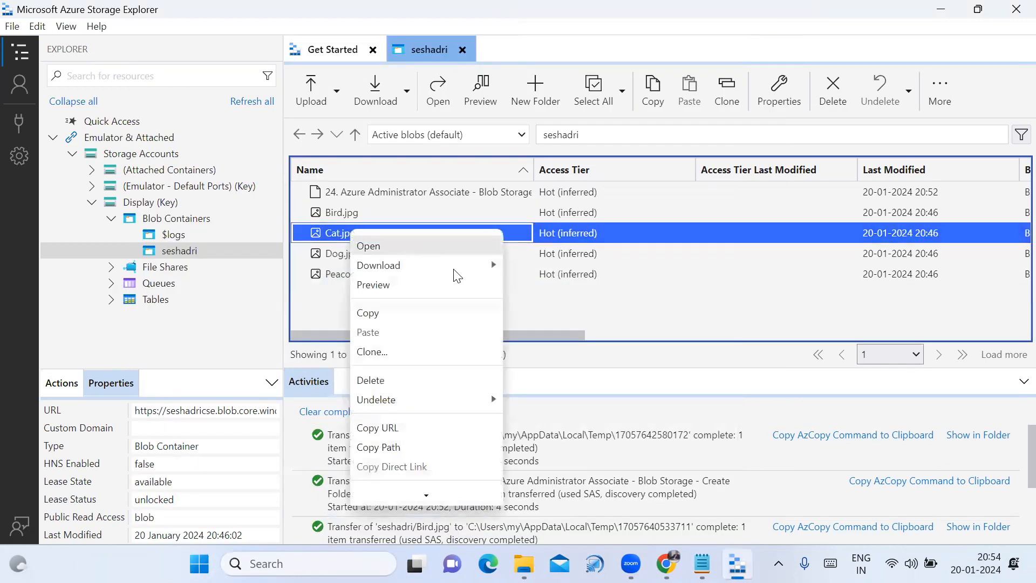
mouse_move(477, 267)
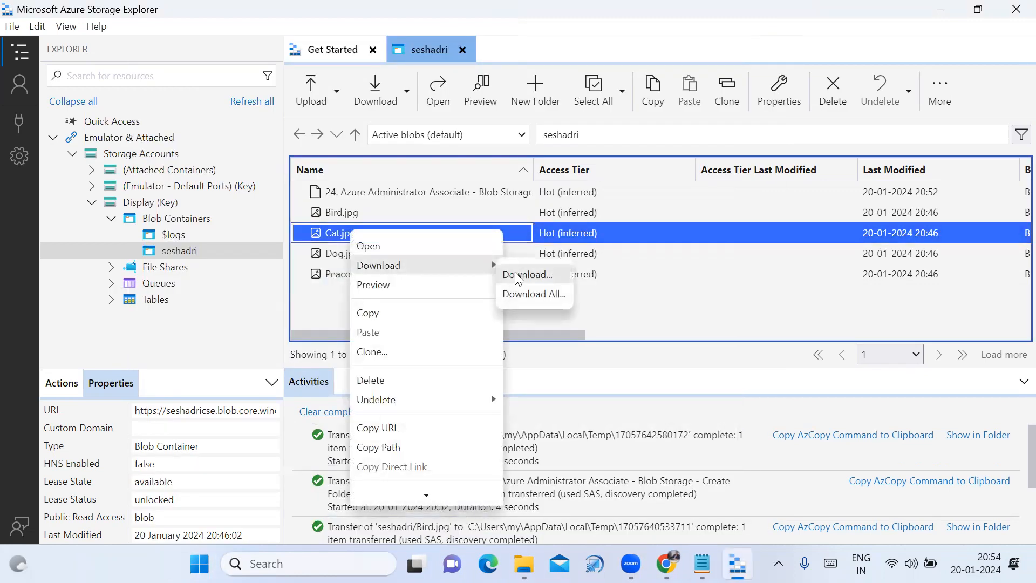
left_click(516, 274)
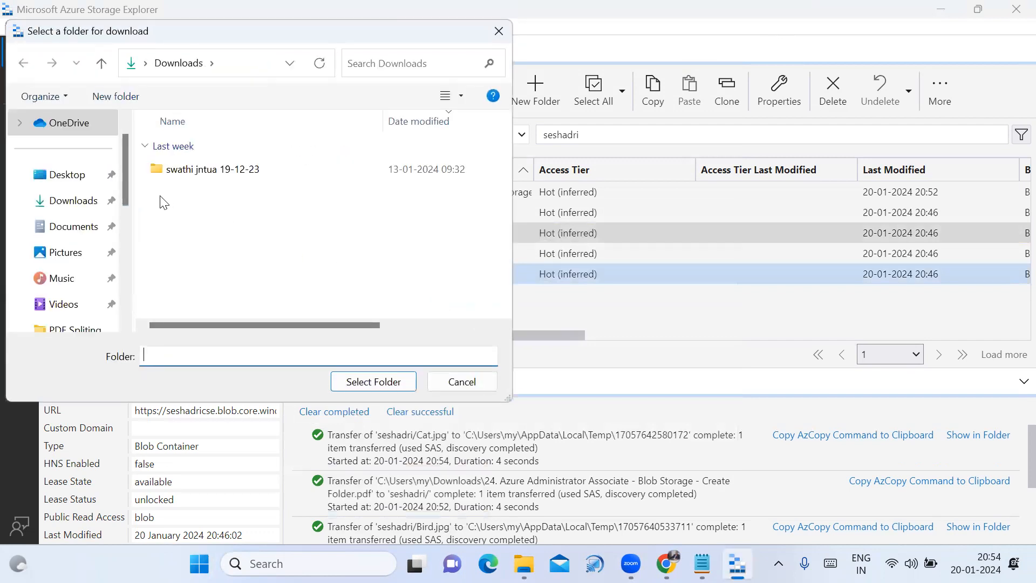
left_click(77, 174)
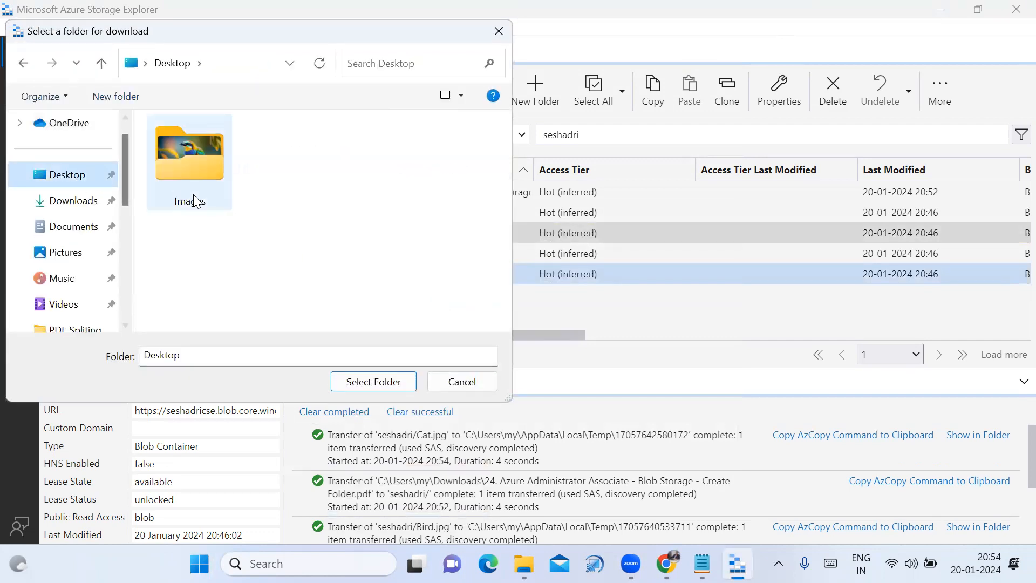
double_click(200, 192)
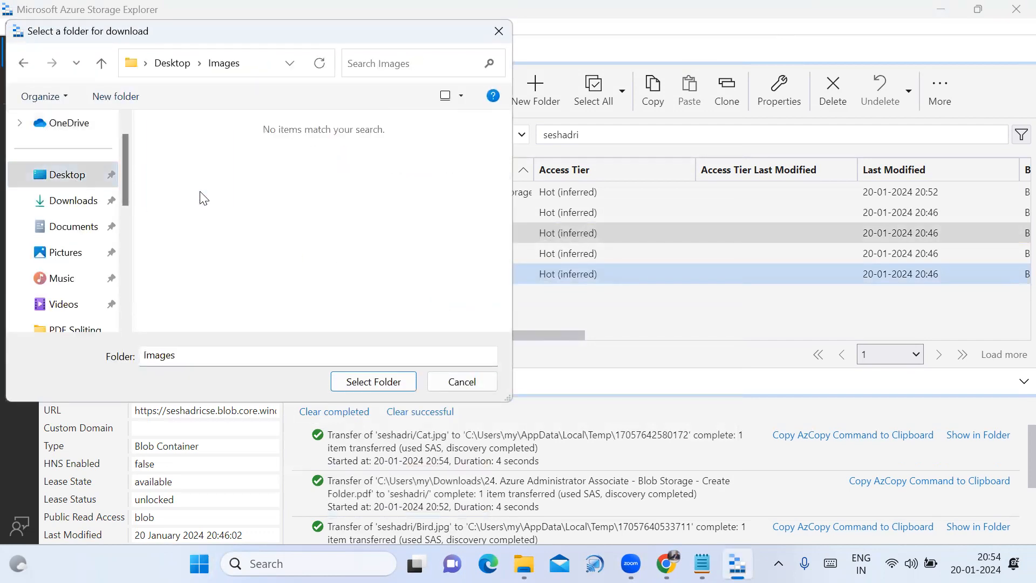
left_click(207, 353)
type("1")
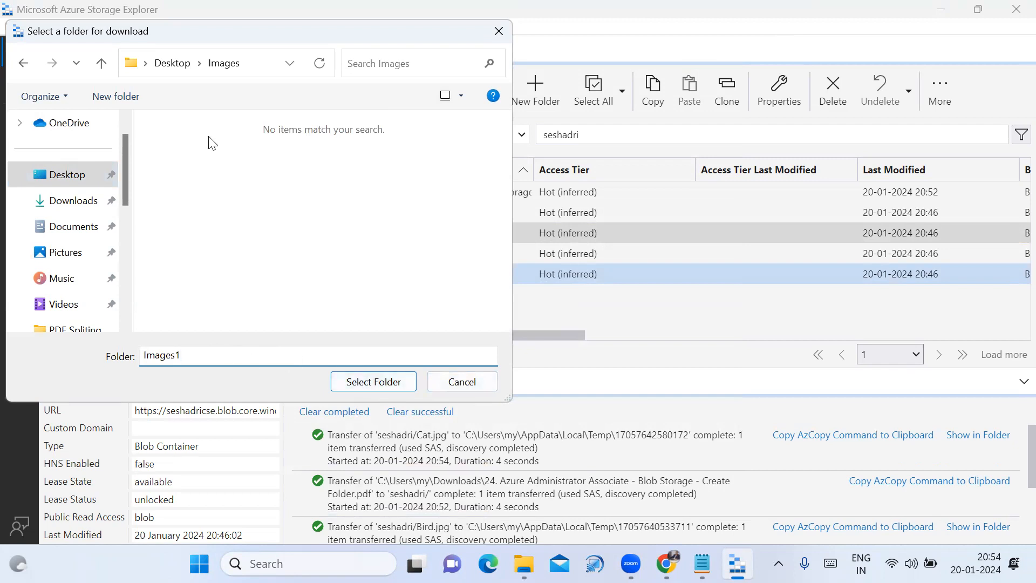
left_click(224, 64)
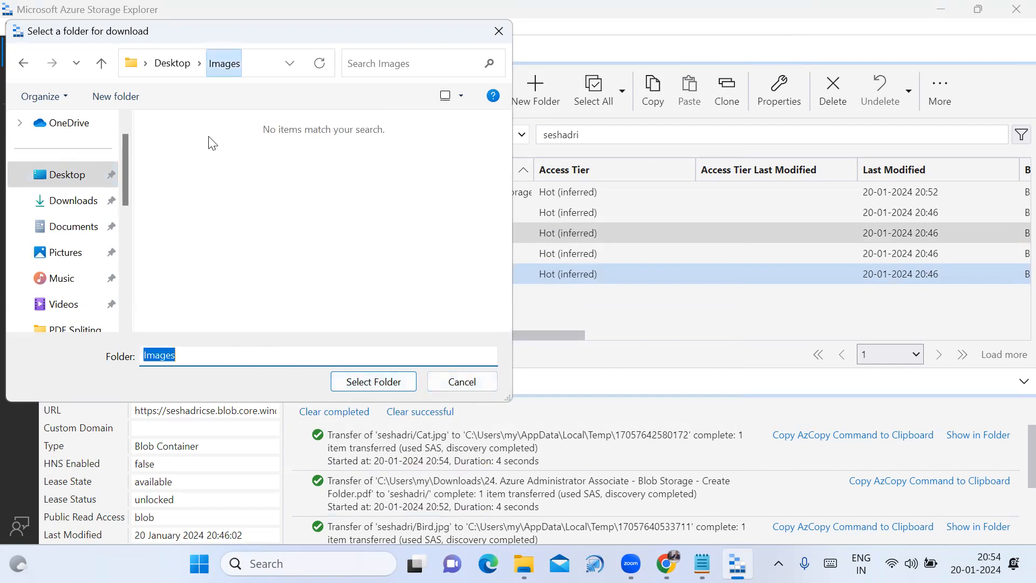
left_click(394, 386)
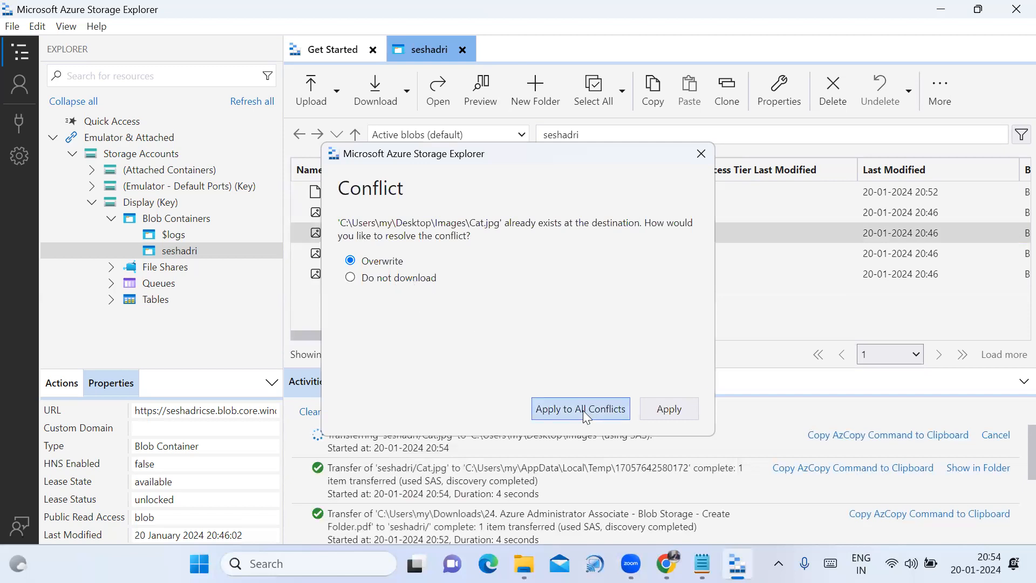
left_click(647, 410)
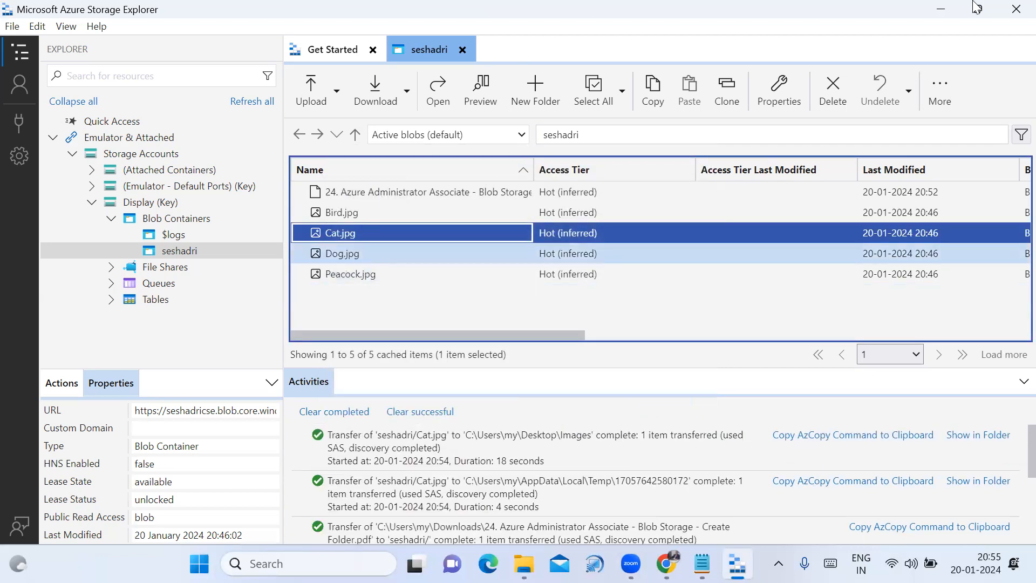
Step: Go to the Windows desktop and create a new folder named Images1
left_click(932, 16)
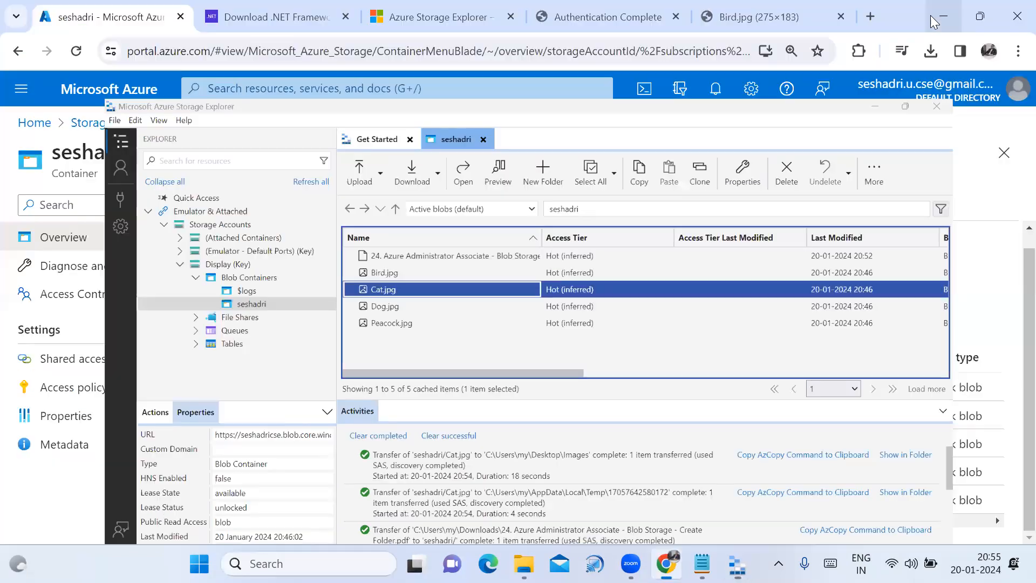
left_click(930, 15)
right_click(506, 249)
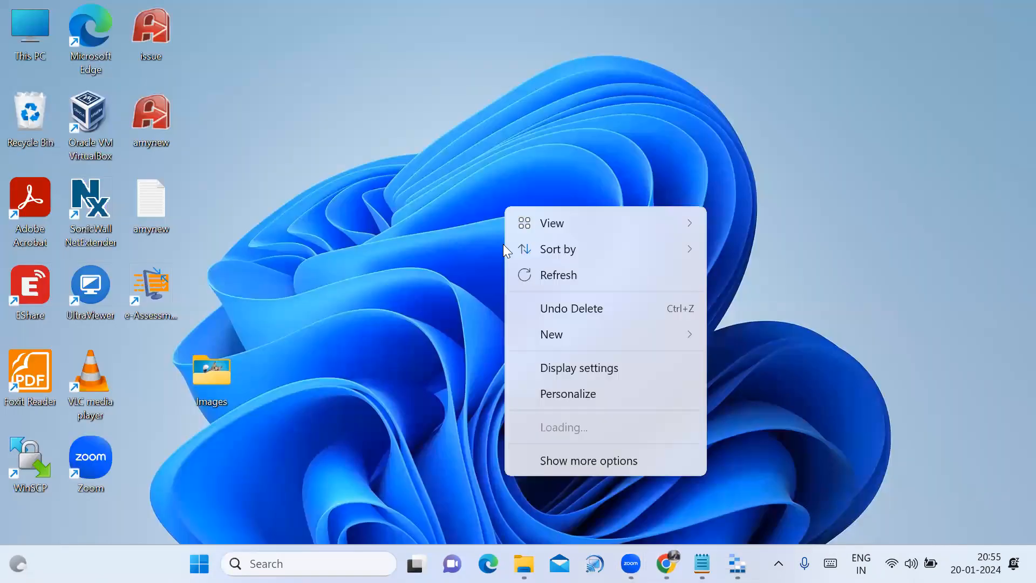
mouse_move(685, 337)
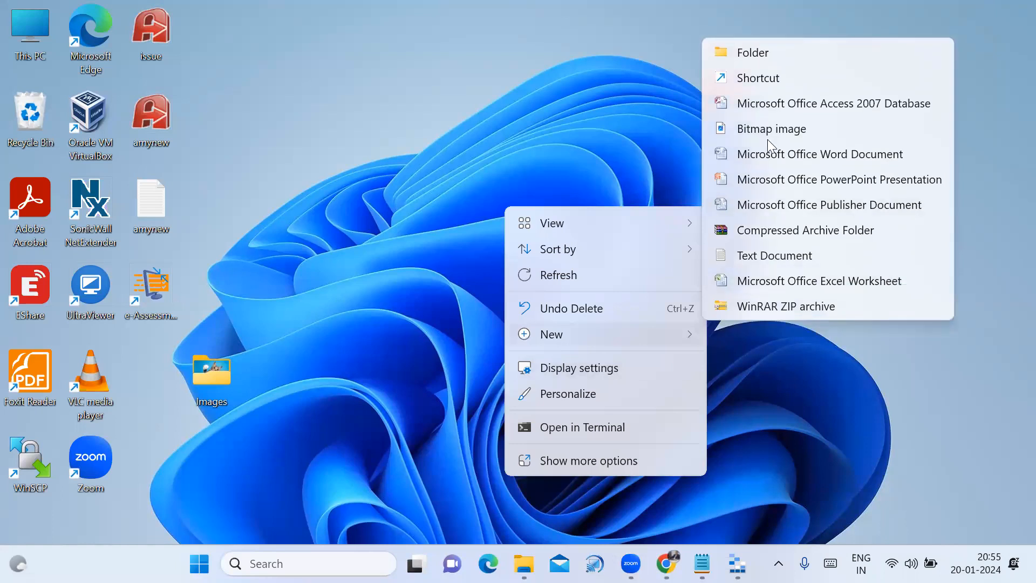
left_click(767, 53)
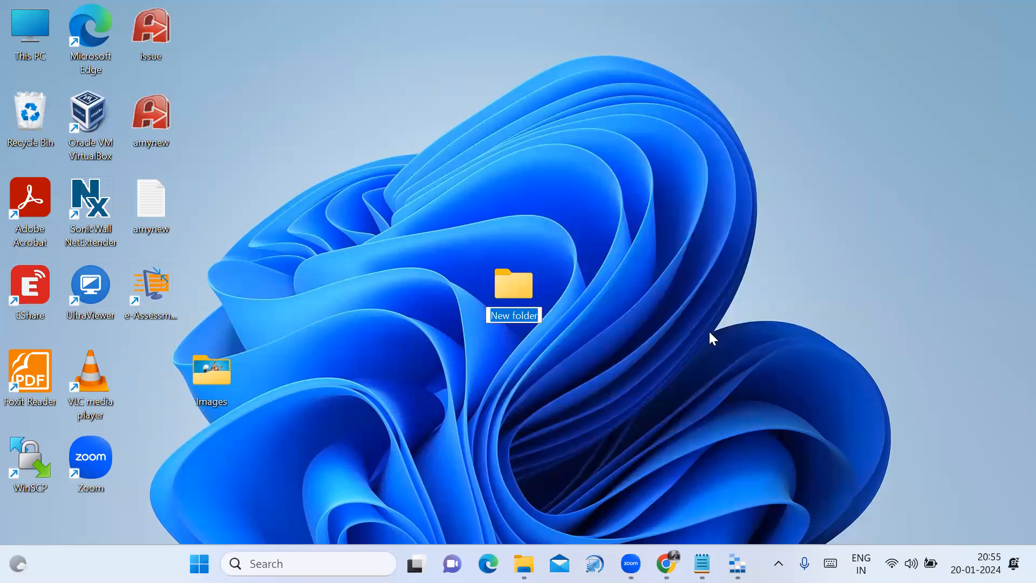
type("Images")
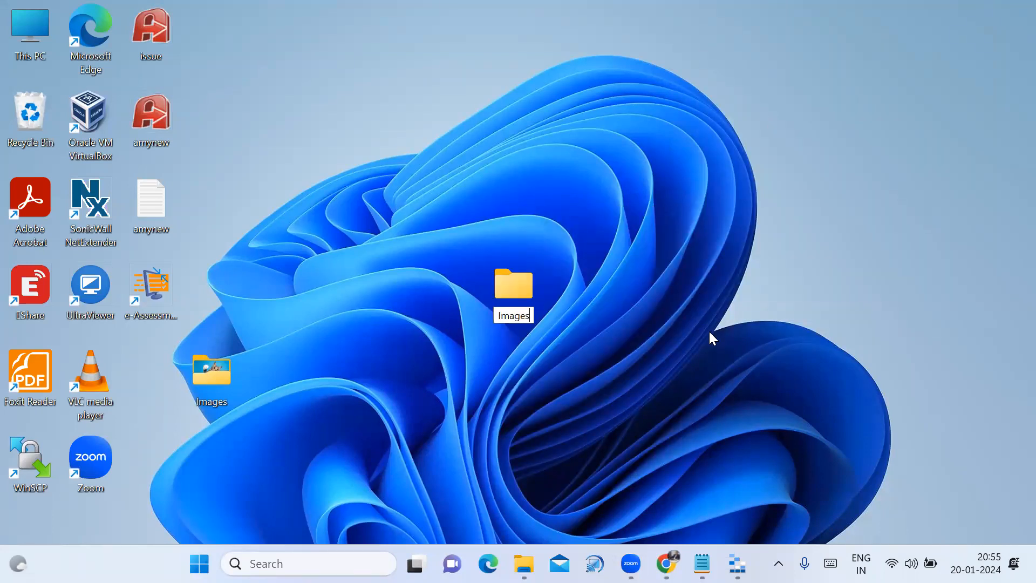
type("1")
key("Return")
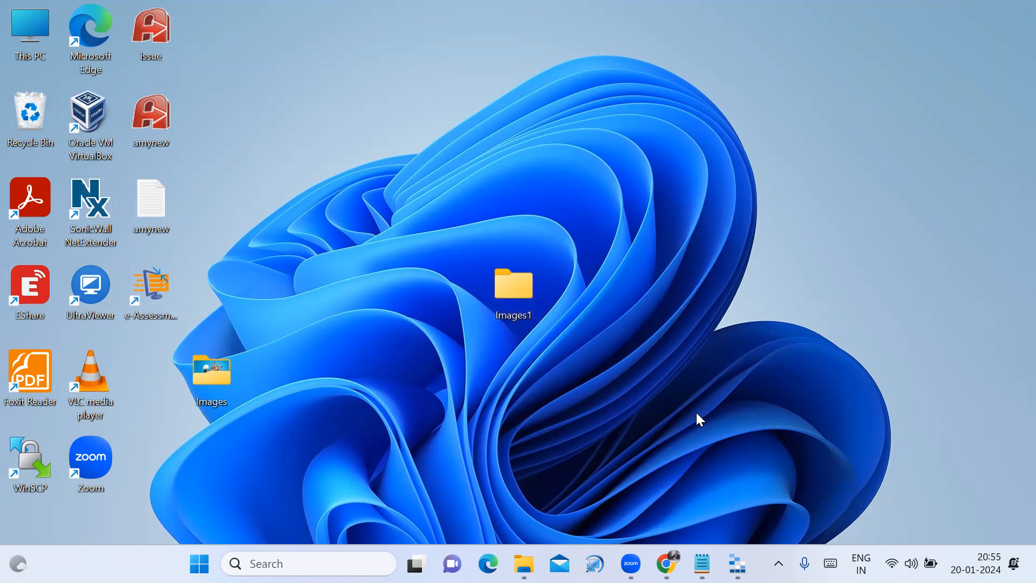
Step: Switch back to Azure Storage Explorer and download Bird.jpg to the Images1 folder on the Desktop
left_click(737, 564)
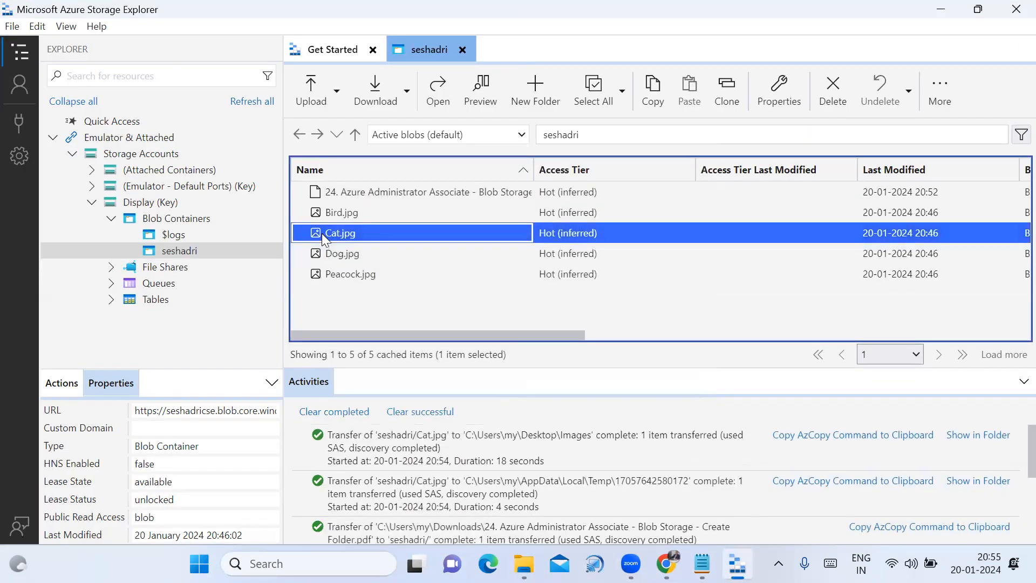
left_click(336, 216)
right_click(336, 216)
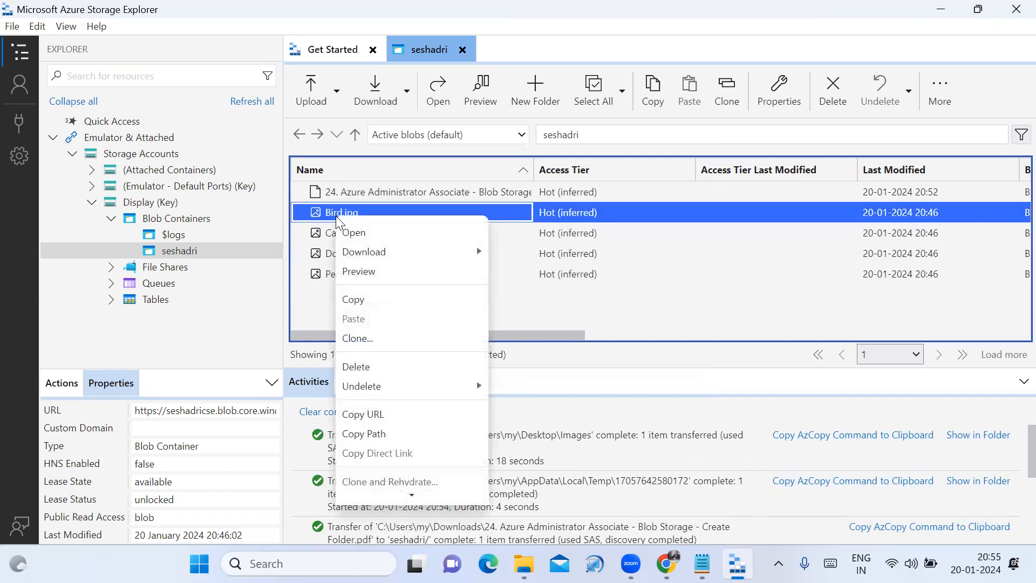
mouse_move(438, 258)
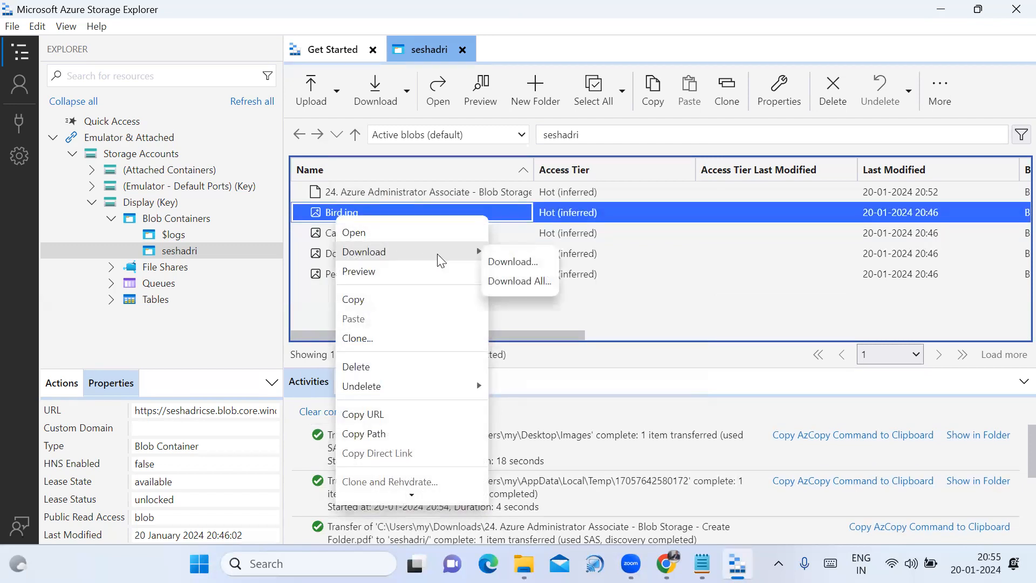
left_click(538, 263)
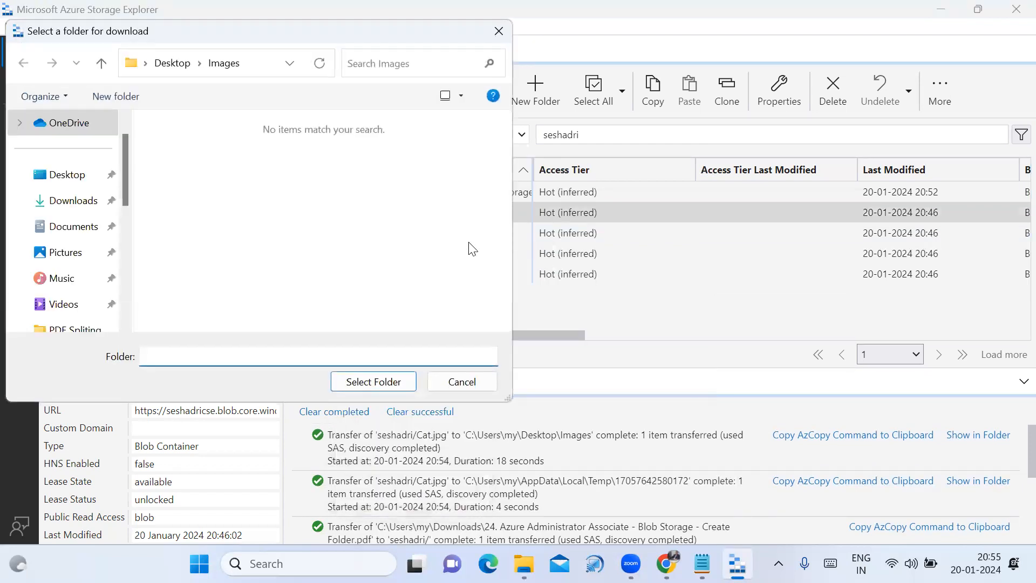
left_click(74, 174)
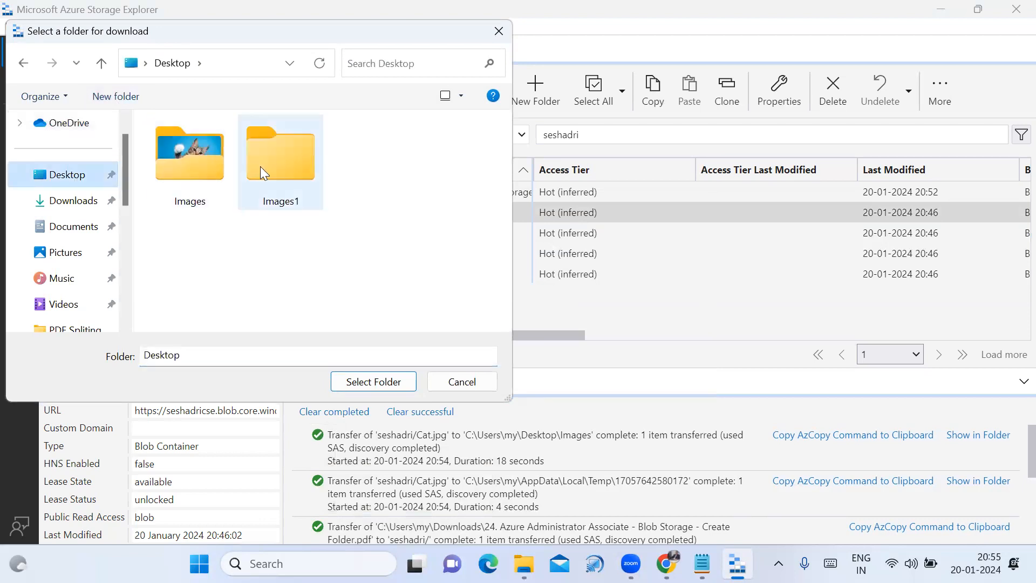
double_click(283, 168)
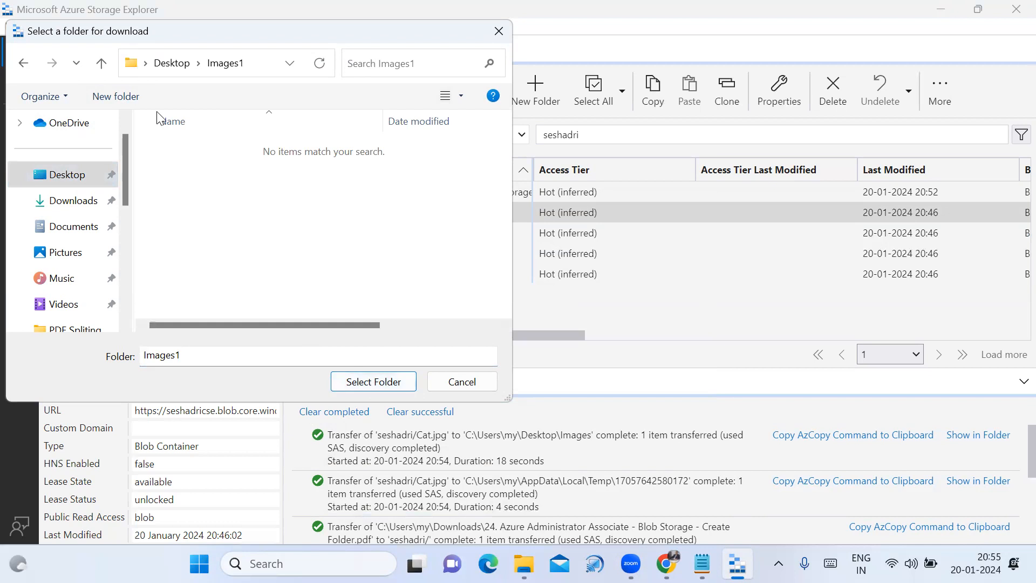
left_click(172, 63)
left_click(283, 150)
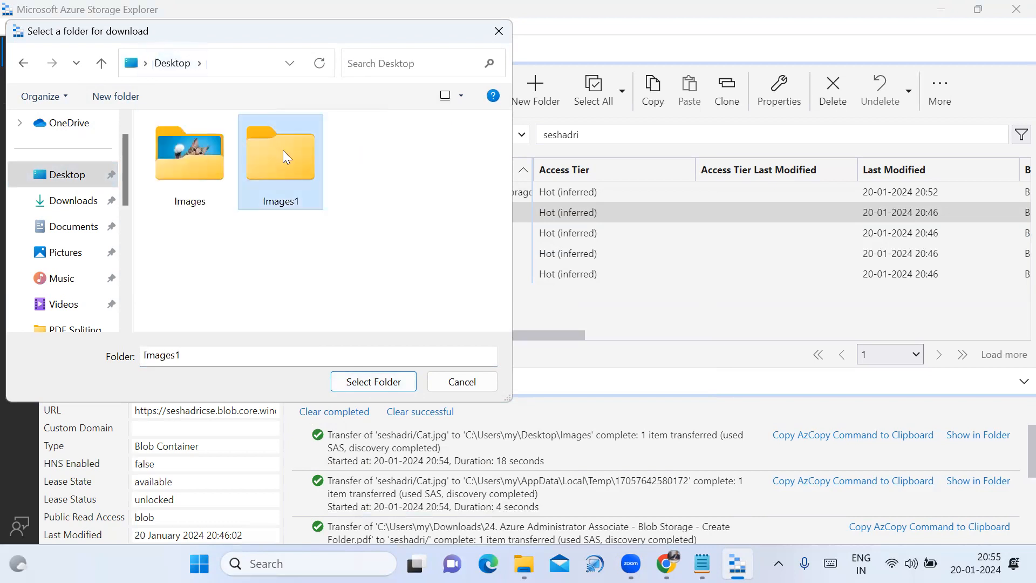
left_click(369, 382)
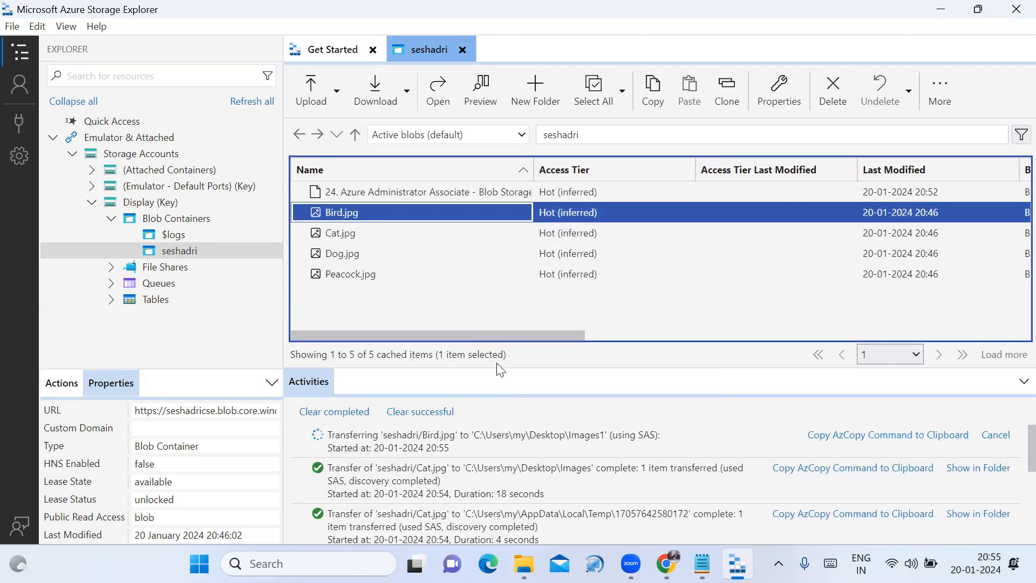
Step: Open the Images1 folder on the Windows desktop to check for the downloaded Bird image, and return to Azure Storage Explorer
left_click(941, 11)
double_click(518, 294)
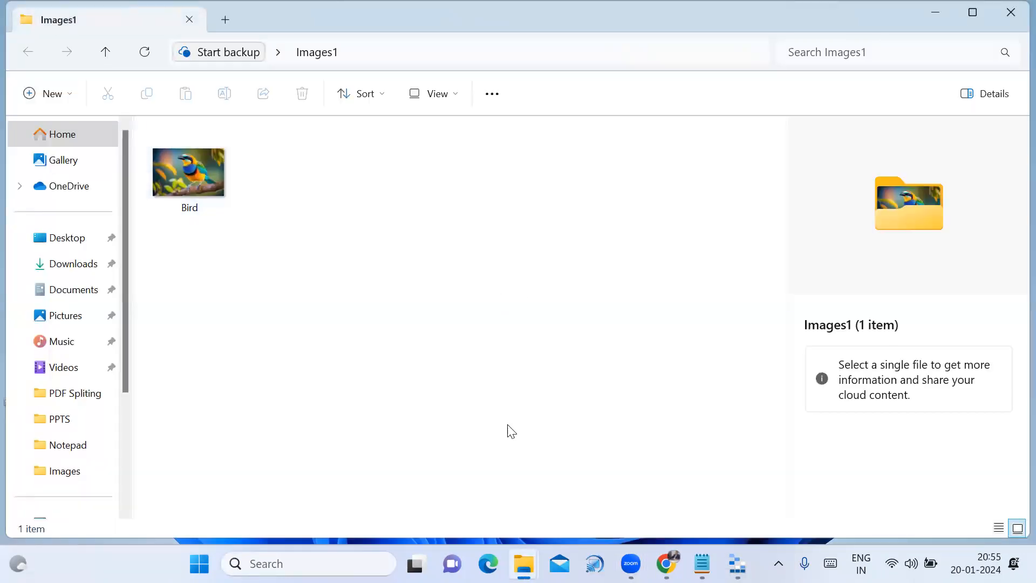
left_click(738, 564)
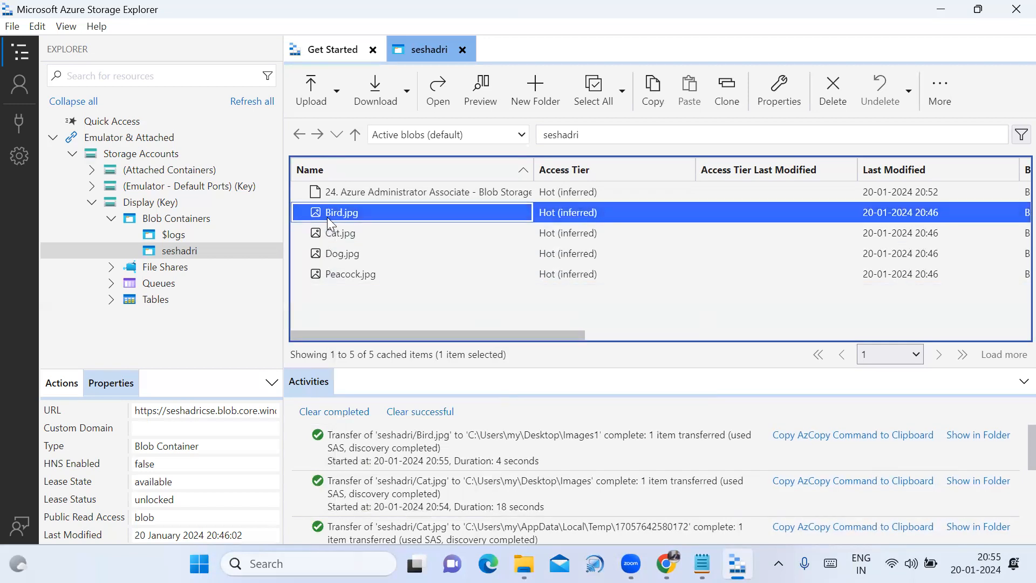
Step: Delete Cat.jpg from the blob container together with its blob snapshots, and refresh all resources in the explorer tree
left_click(333, 235)
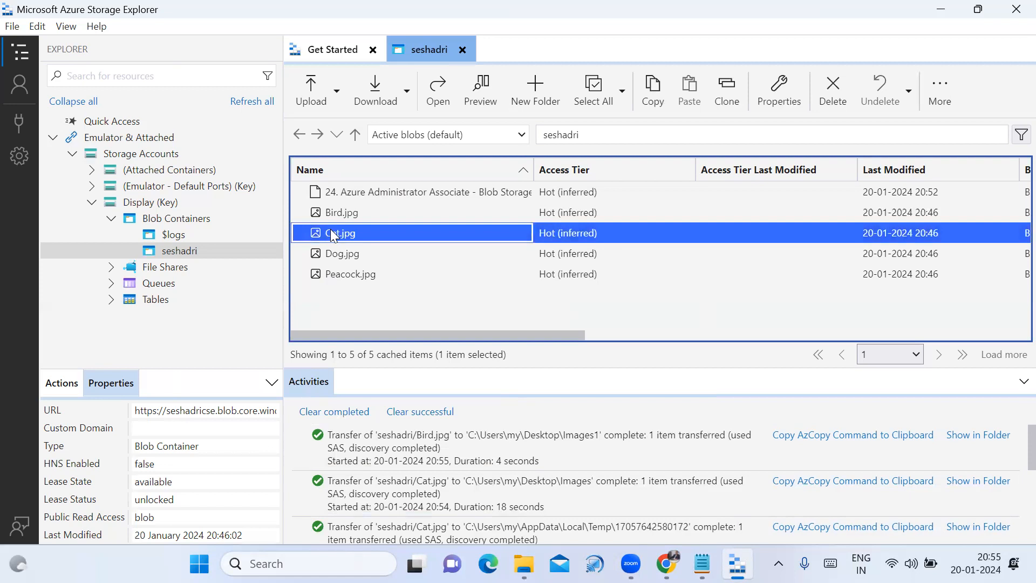
right_click(333, 236)
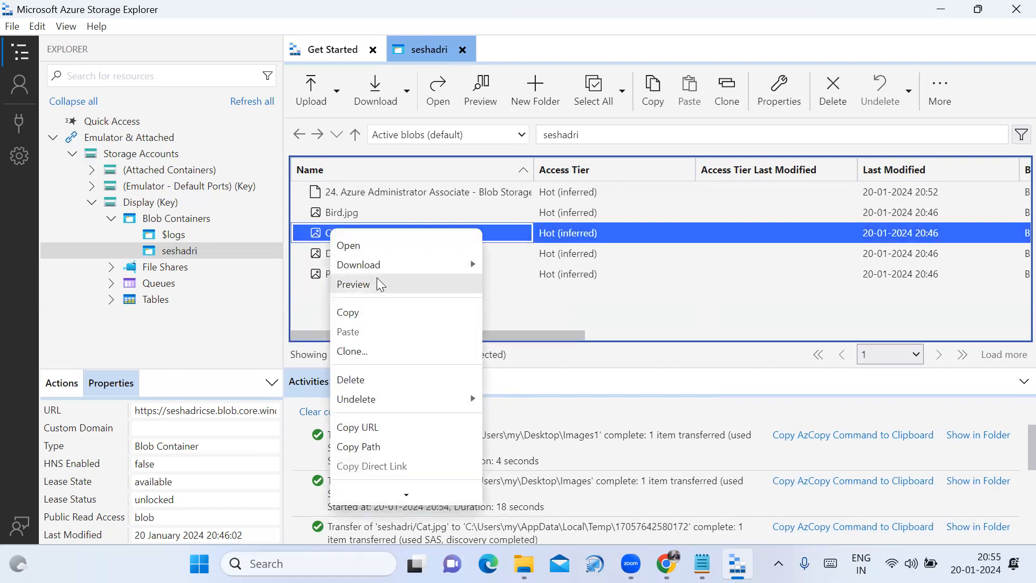
left_click(367, 381)
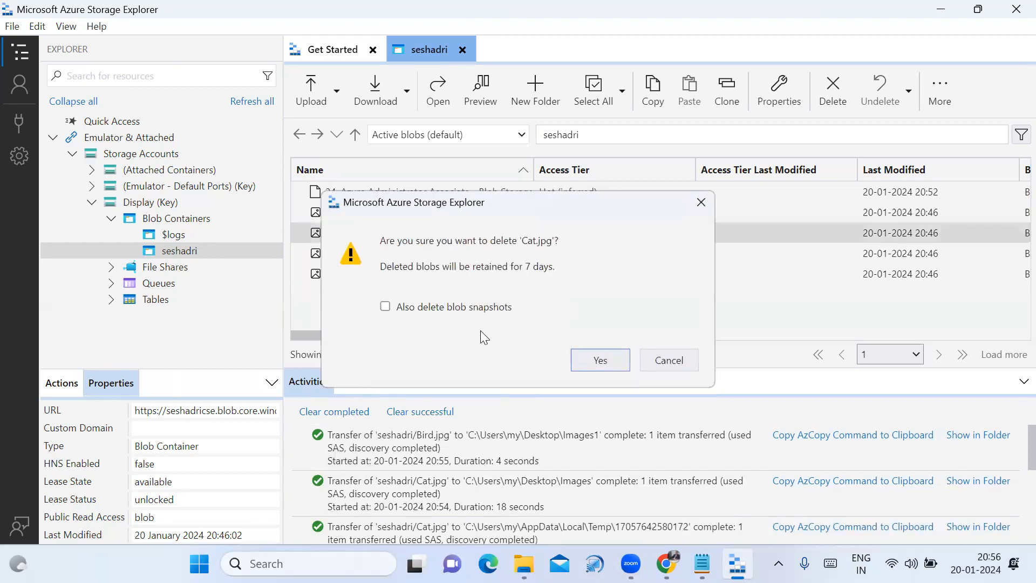
left_click(386, 307)
left_click(602, 359)
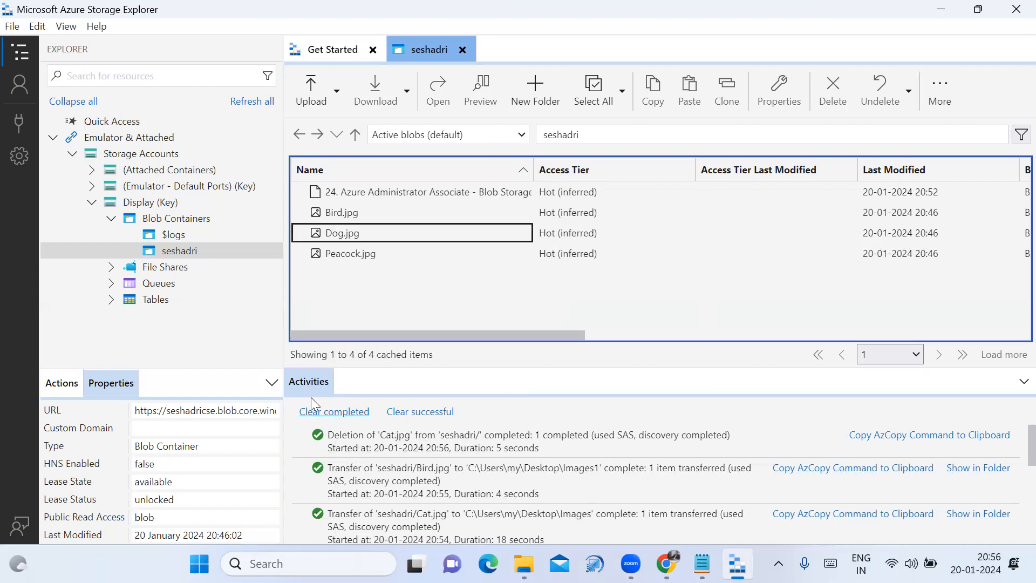
left_click(256, 106)
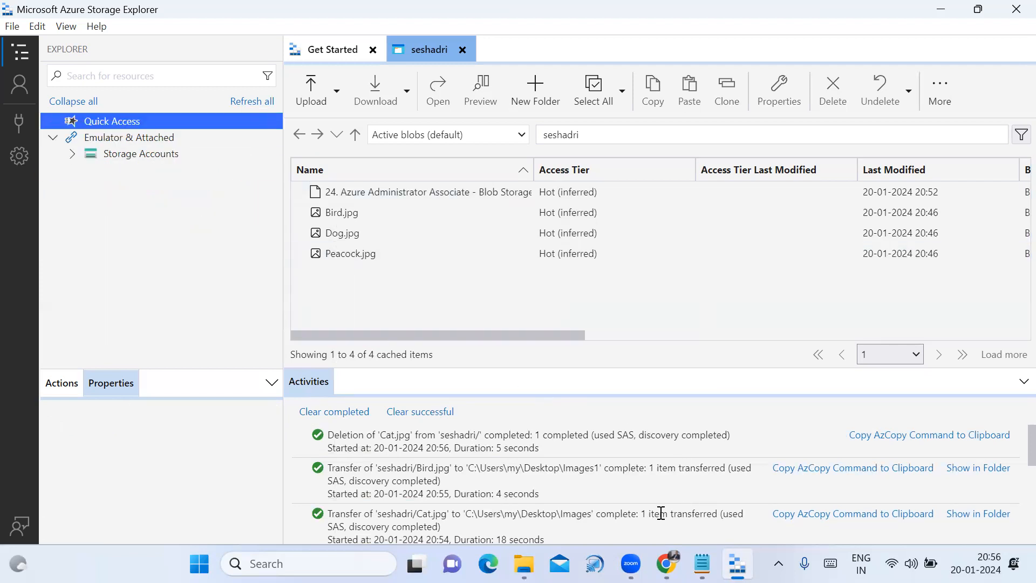
Step: Switch to the Azure portal in Chrome, reopen the blob container to examine its current blob list, and return to Azure Storage Explorer
left_click(666, 486)
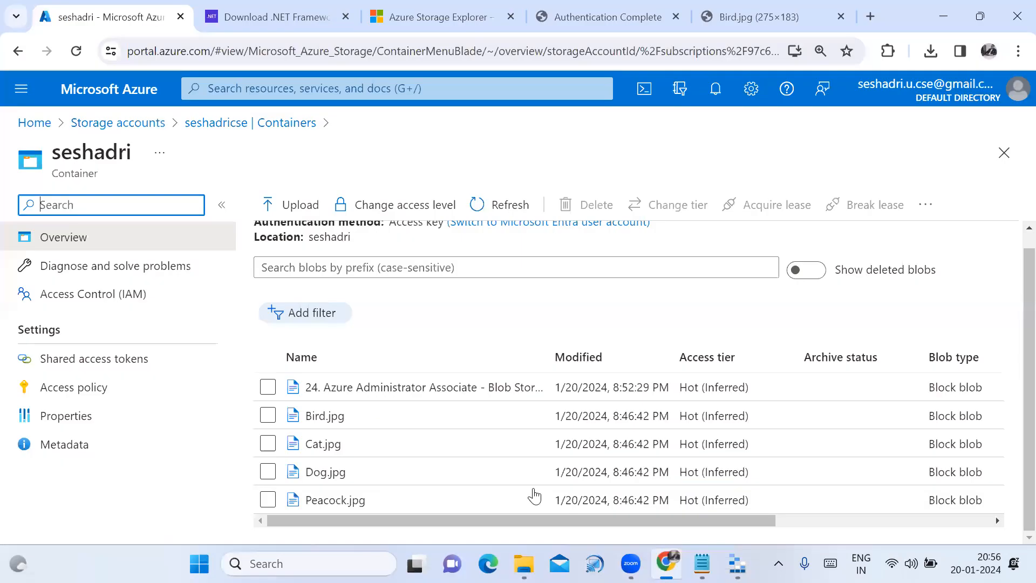
left_click(279, 129)
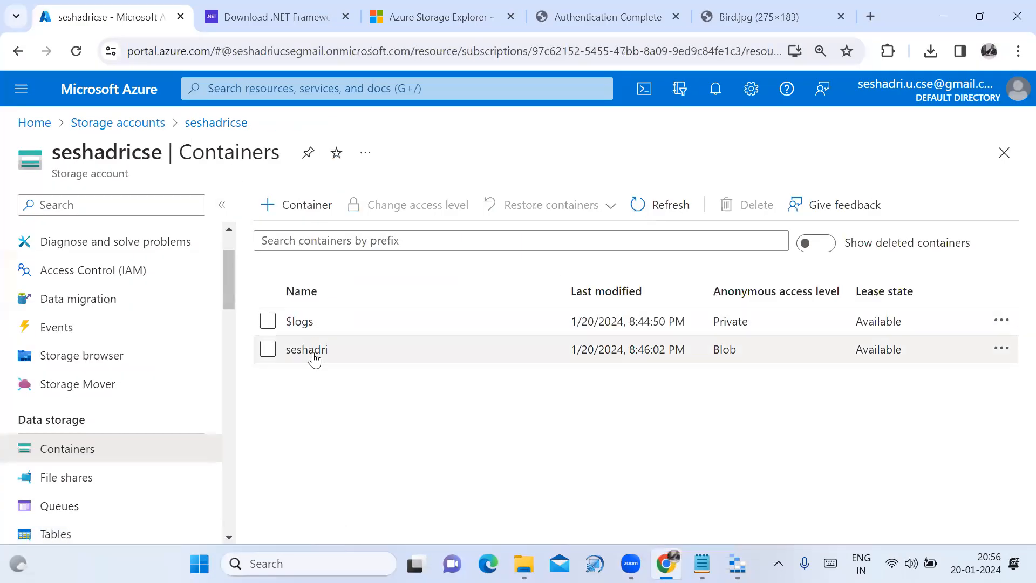
left_click(307, 350)
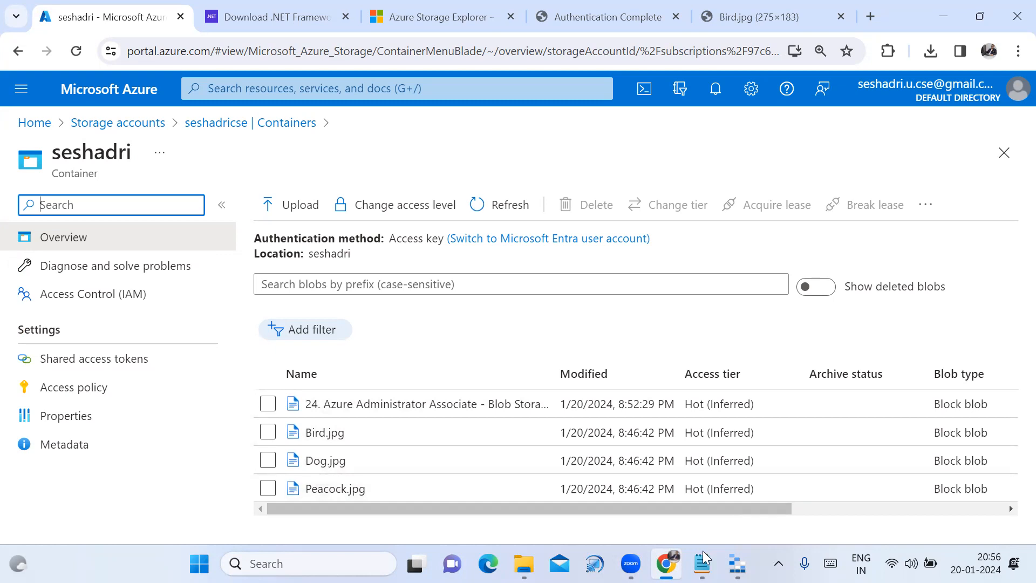
mouse_move(737, 564)
left_click(738, 486)
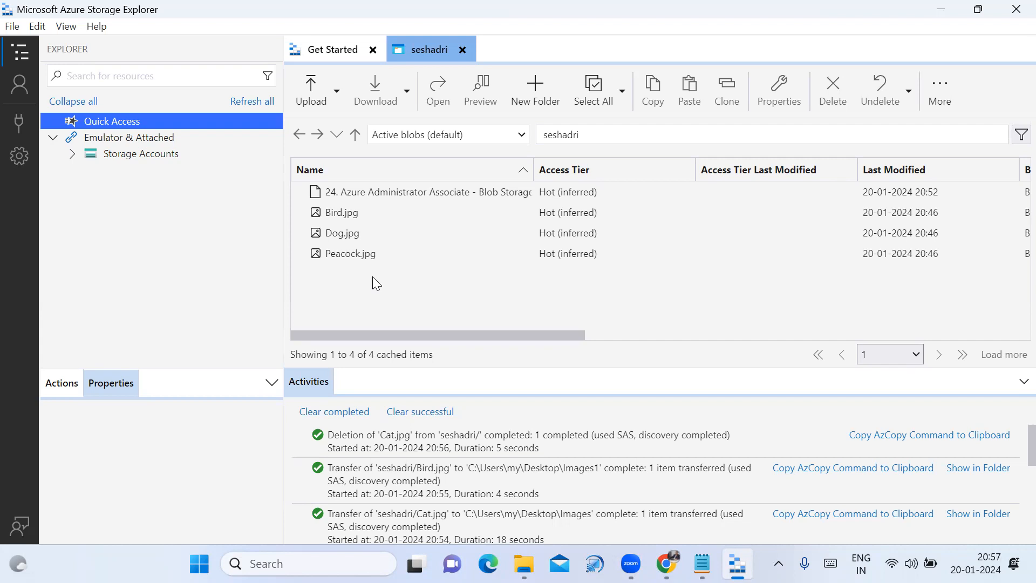
left_click(444, 17)
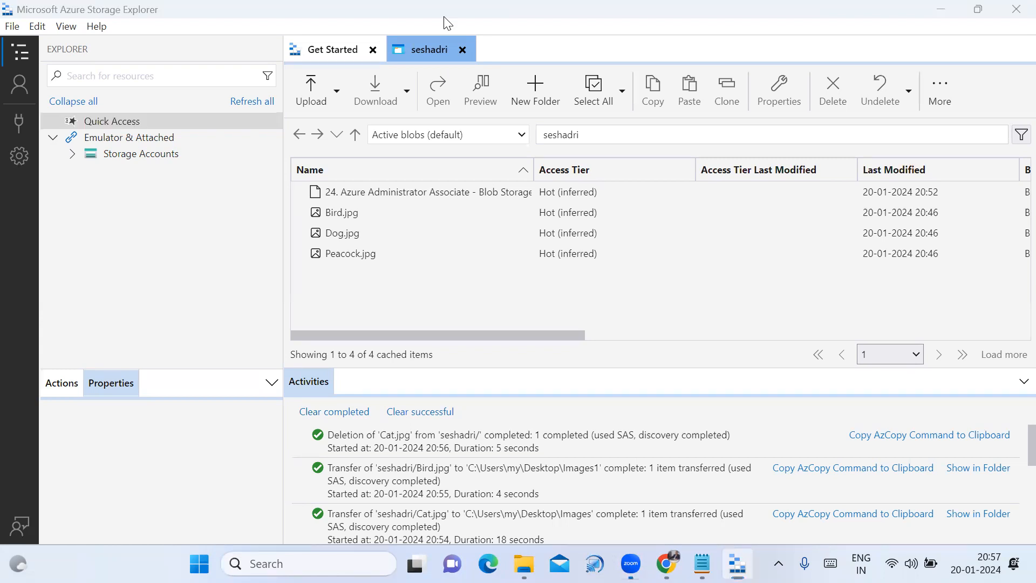
left_click(445, 16)
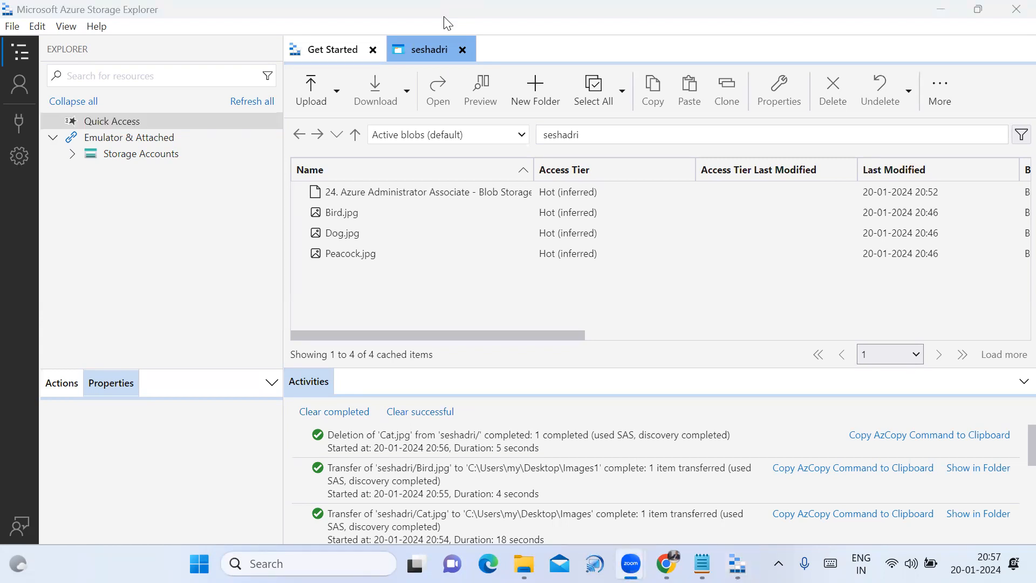